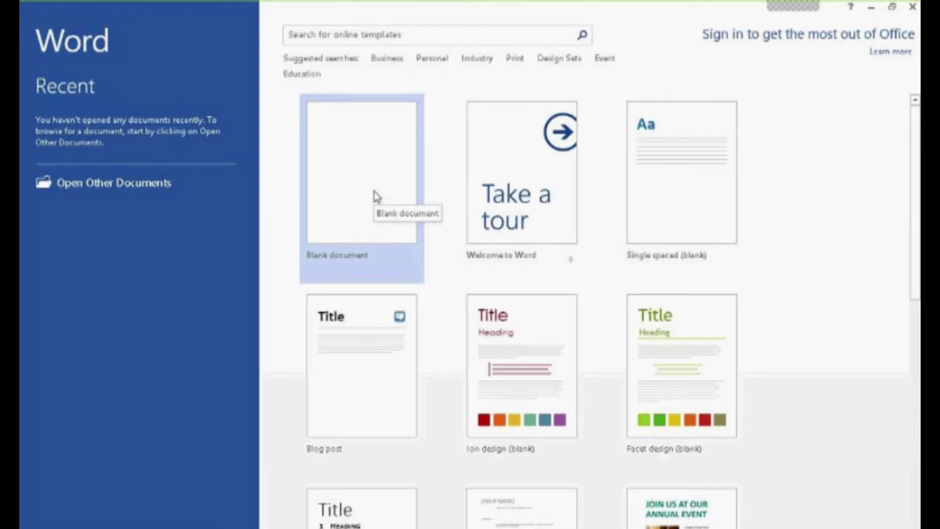
# Create a blank document and collapse the ribbon so only its tab names show.
pyautogui.click(376, 197)
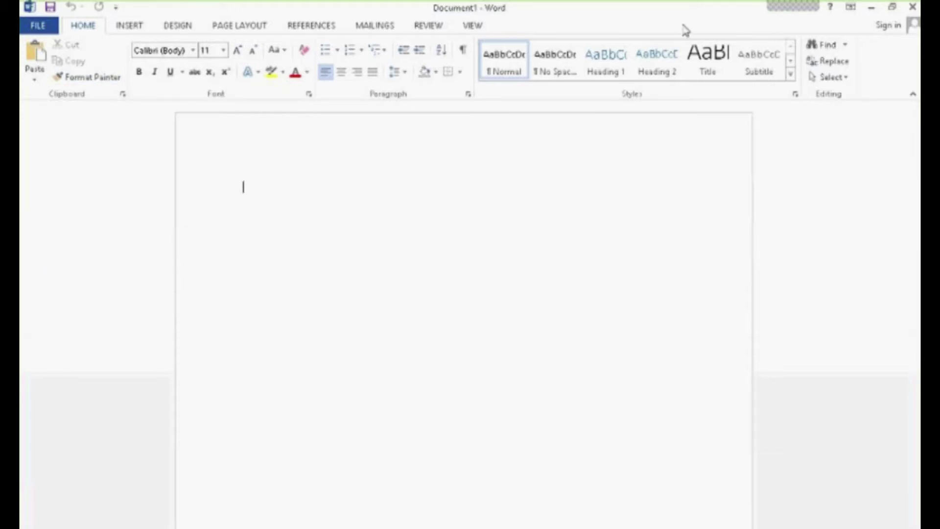
pyautogui.click(911, 96)
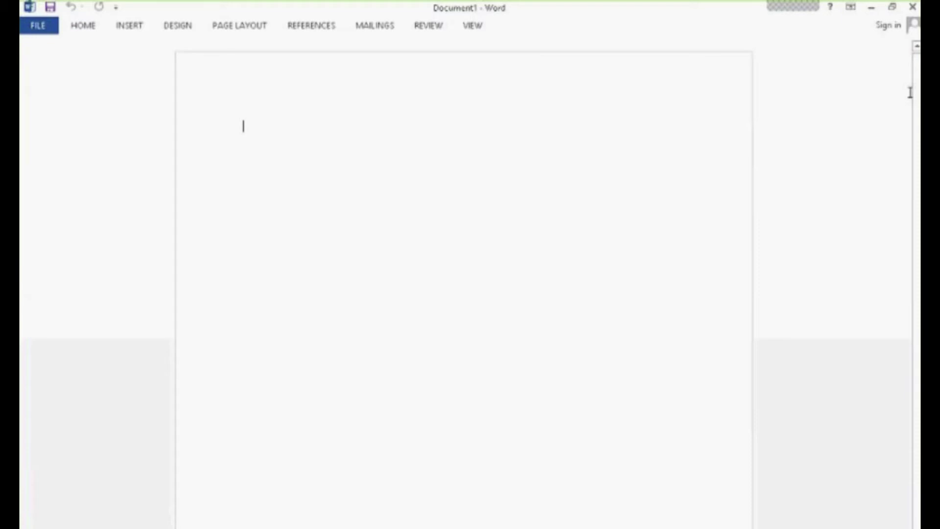
# Show the Home commands temporarily over the collapsed ribbon, then pin the ribbon open.
pyautogui.click(86, 28)
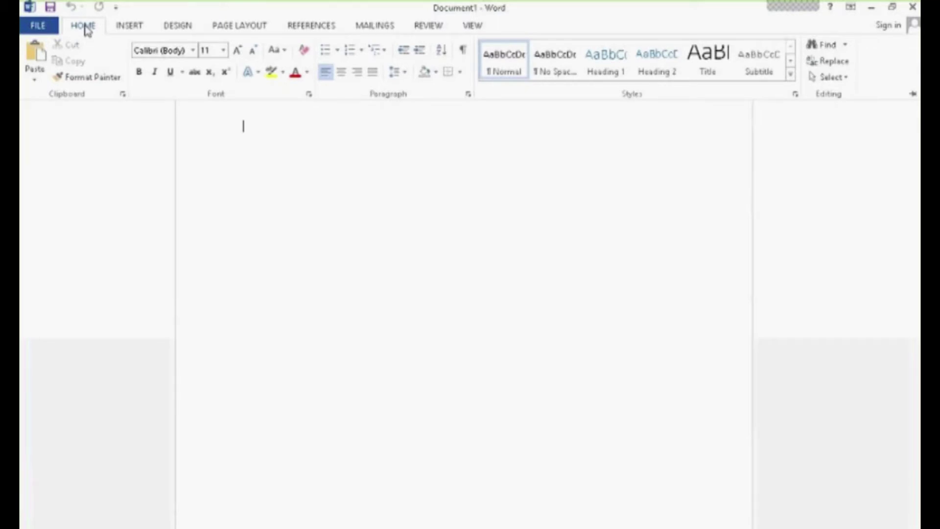
pyautogui.click(124, 231)
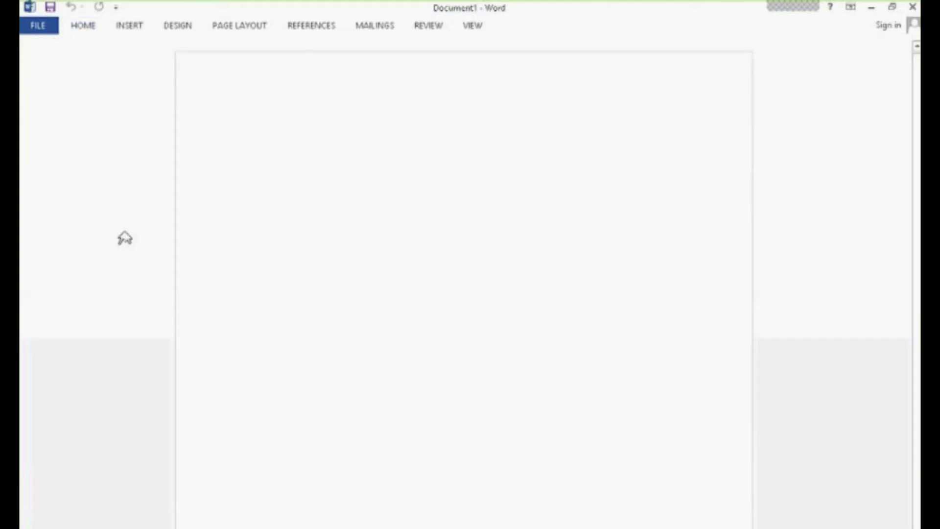
pyautogui.click(83, 25)
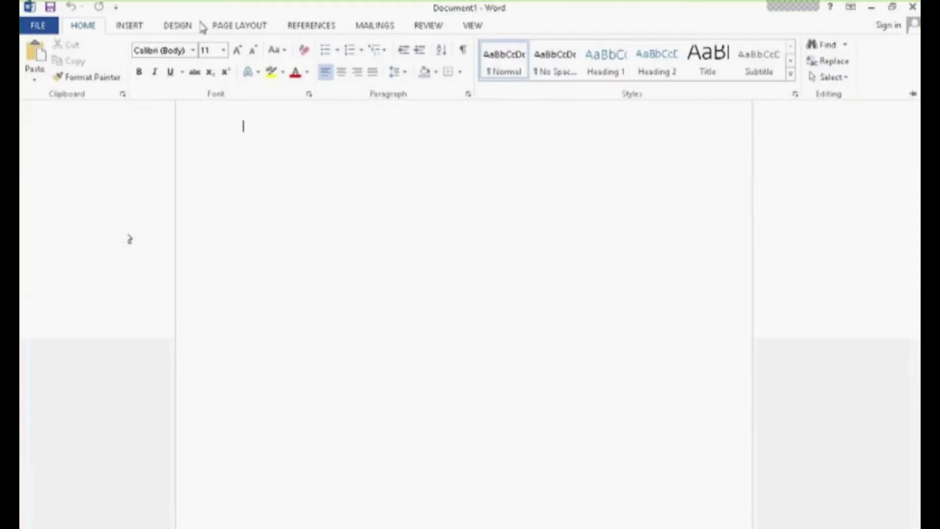
pyautogui.click(913, 93)
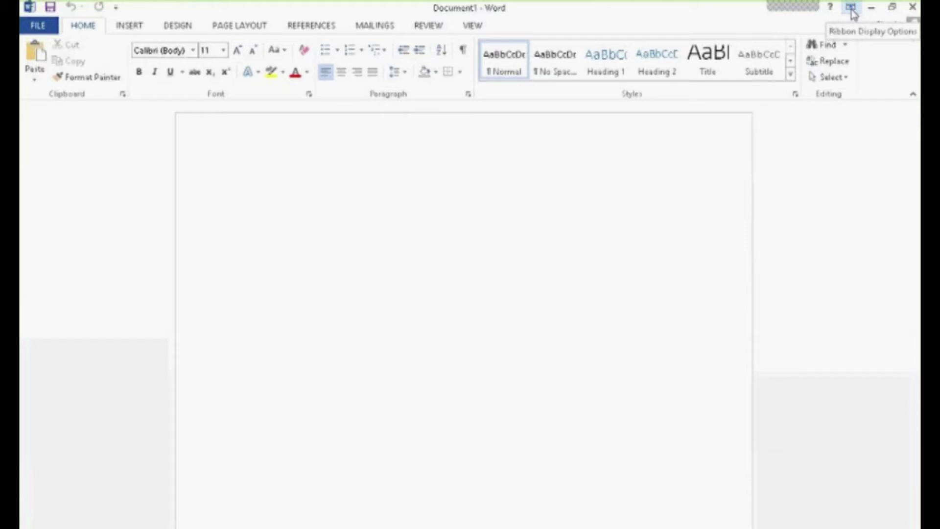
# Switch the ribbon display to Auto-hide Ribbon and reveal the hidden ribbon temporarily.
pyautogui.click(851, 9)
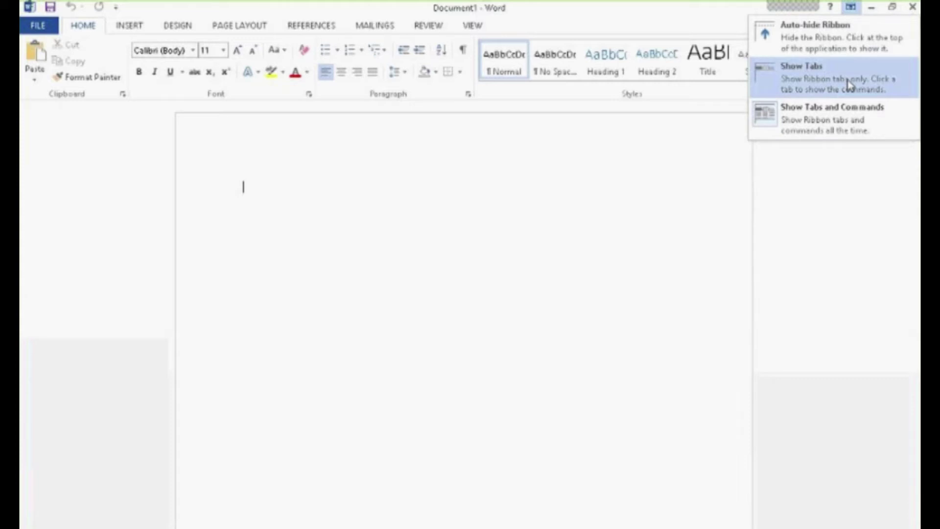
pyautogui.click(817, 38)
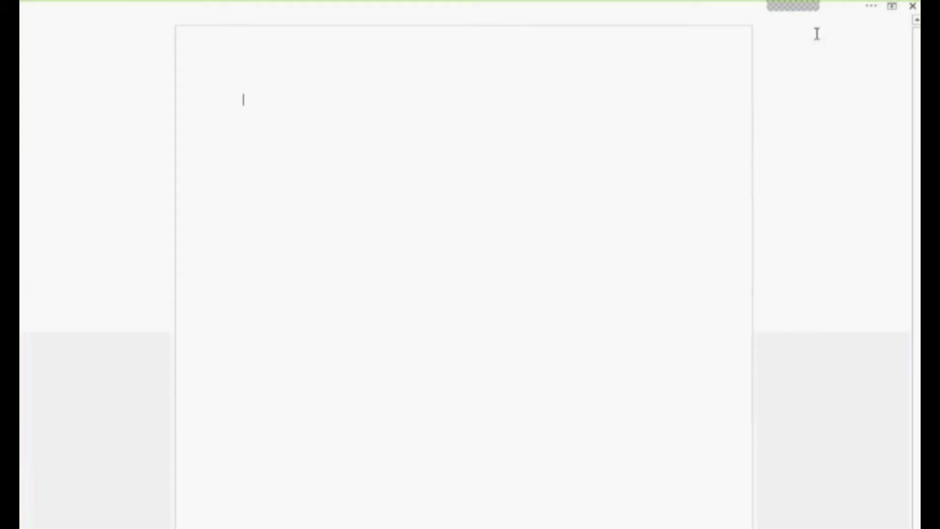
pyautogui.click(858, 8)
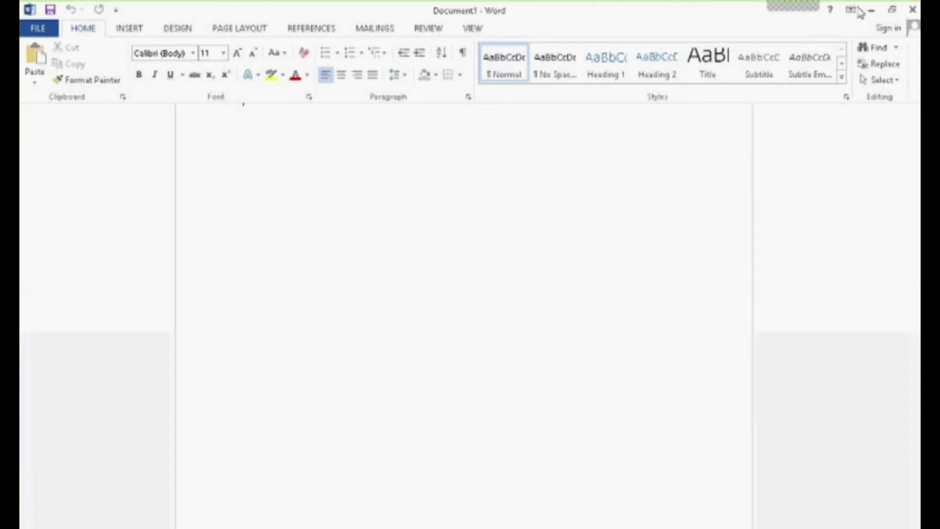
pyautogui.click(871, 200)
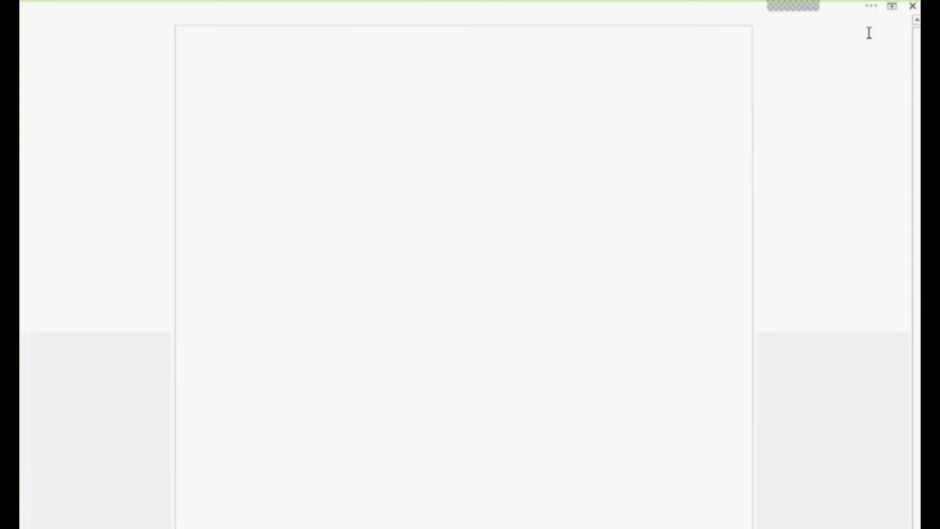
# Set the ribbon display option to Show Tabs and Commands.
pyautogui.click(892, 7)
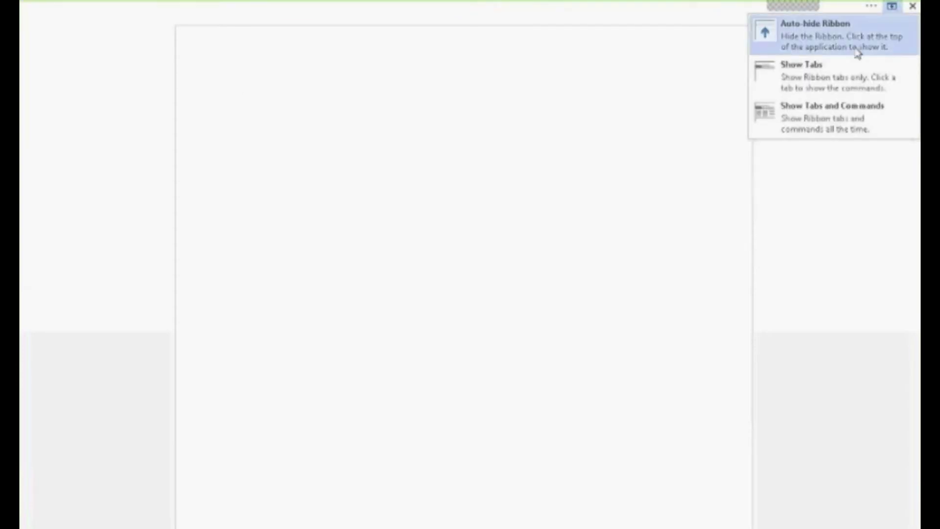
pyautogui.click(817, 127)
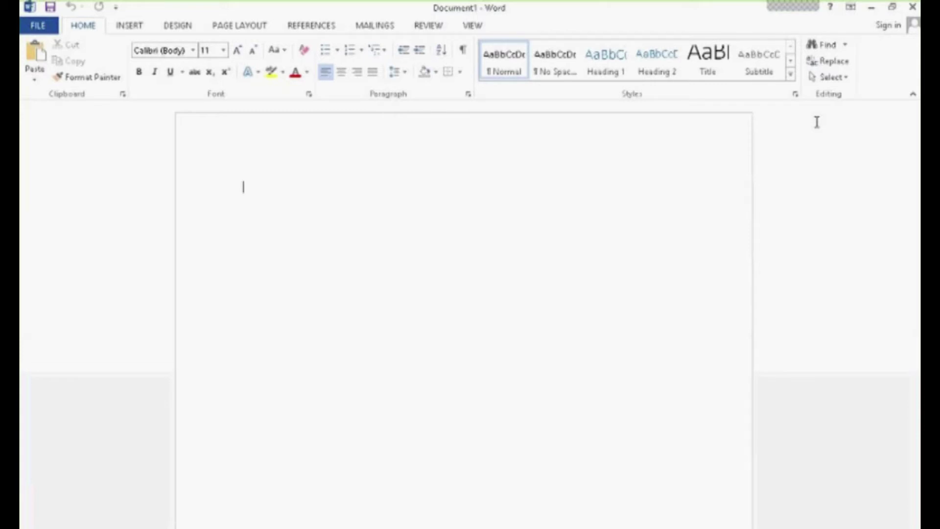
# View the document's Export options and its Share options, including the Email and Invite People choices.
pyautogui.click(32, 28)
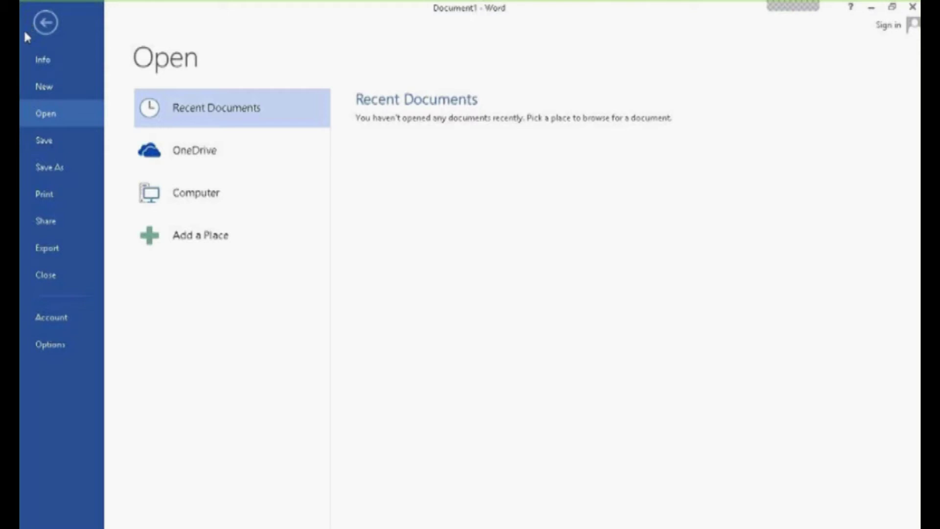
pyautogui.click(52, 252)
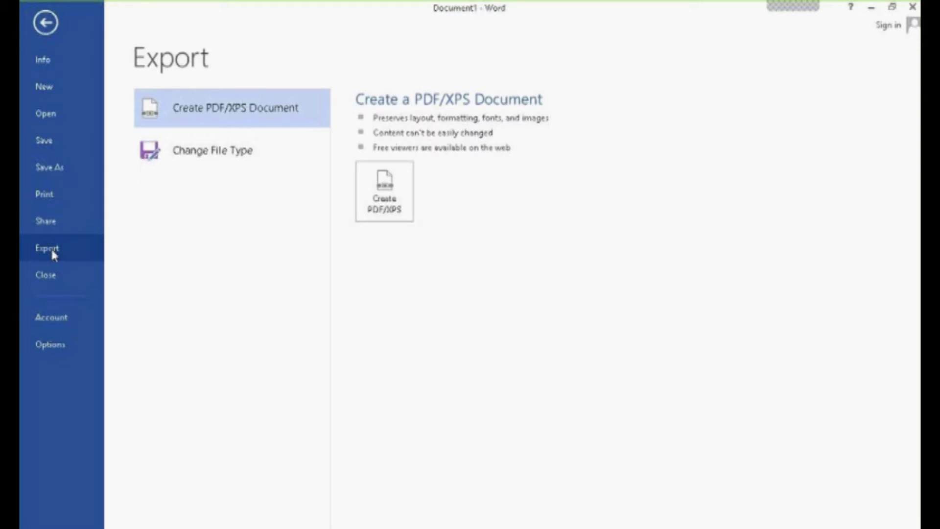
pyautogui.click(43, 222)
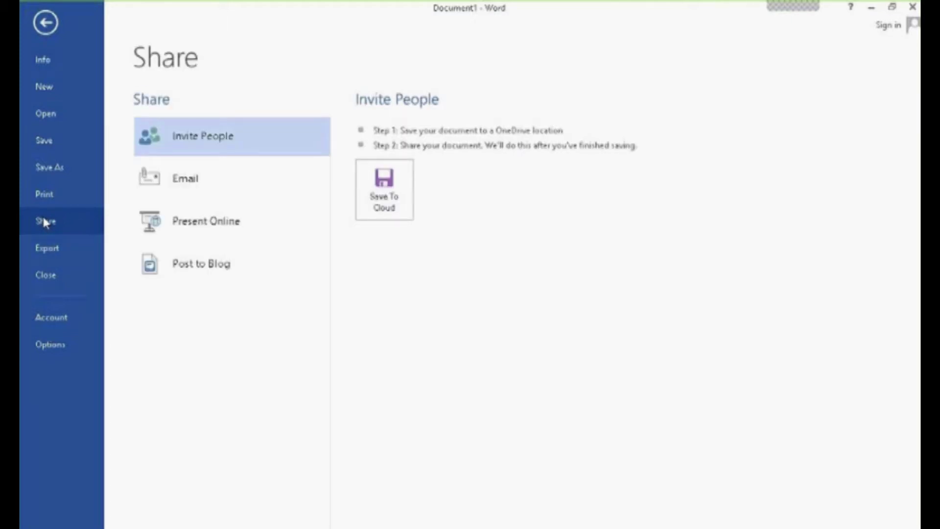
pyautogui.click(208, 192)
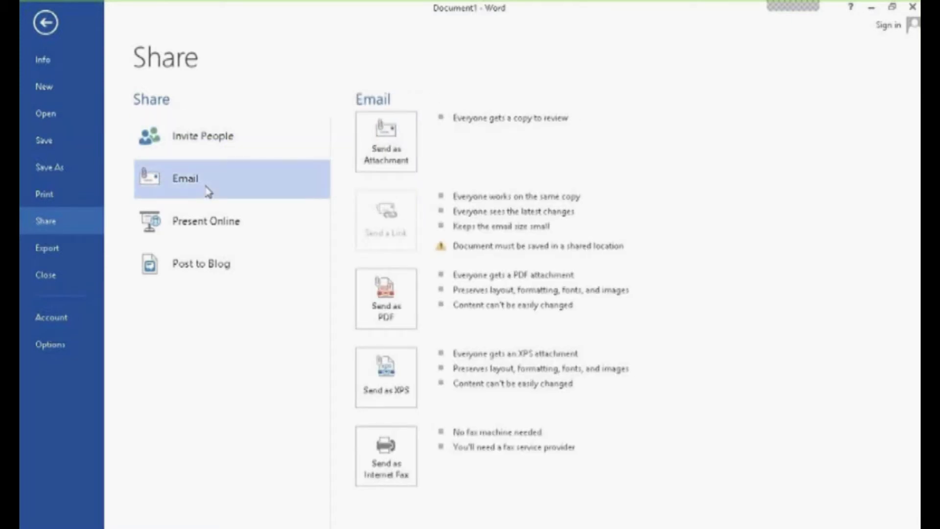
pyautogui.click(202, 148)
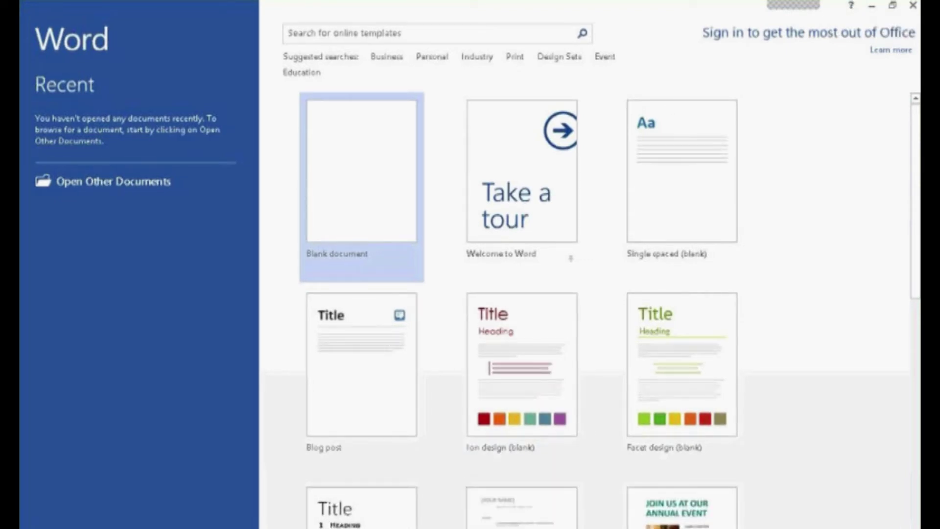
# Search Word Help for "what's new" and open the results in Google Chrome.
pyautogui.click(852, 7)
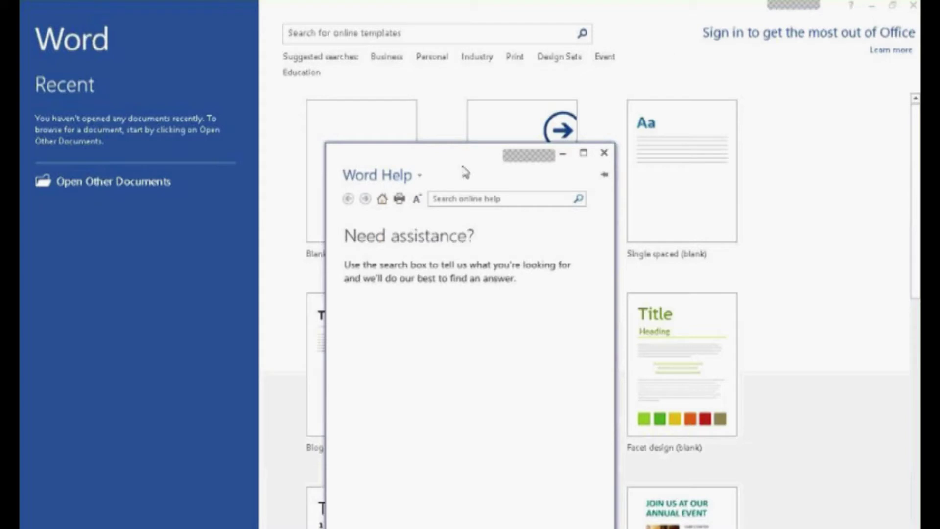
pyautogui.click(451, 199)
pyautogui.write('what')
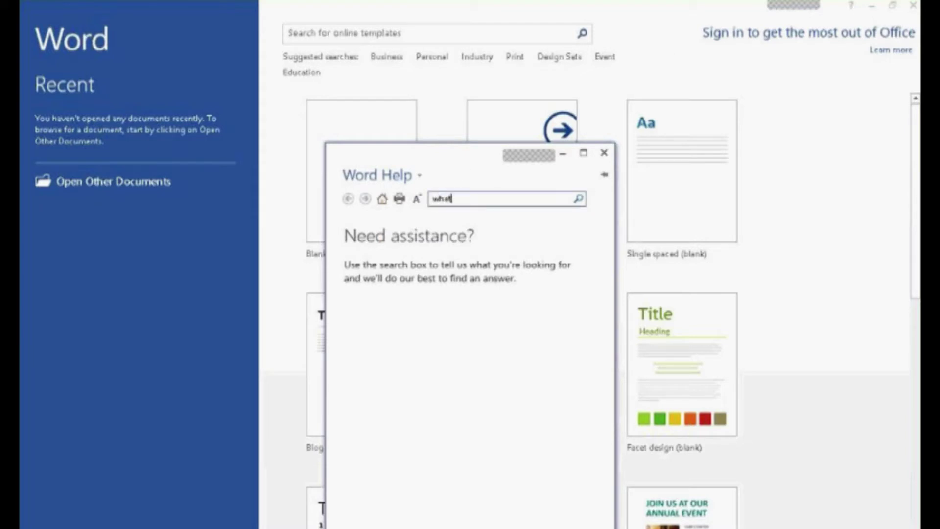
pyautogui.write("'s new")
pyautogui.press('Return')
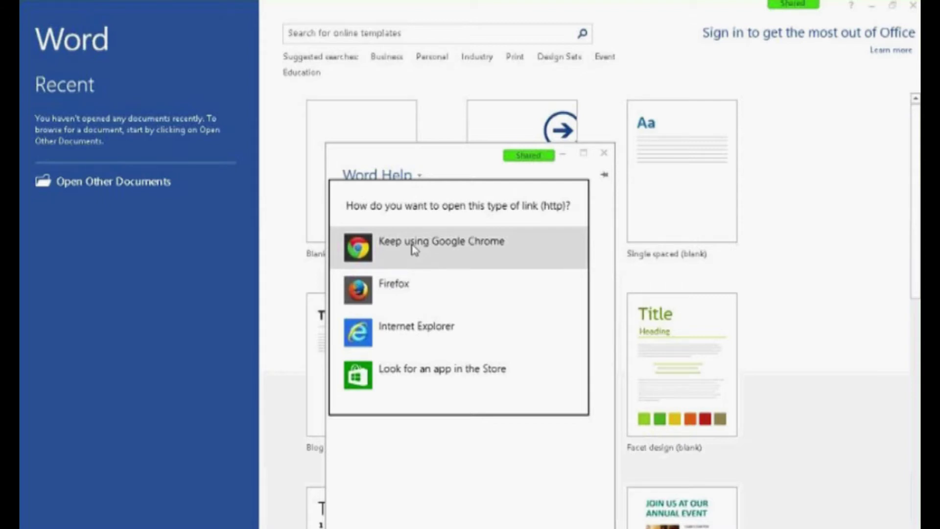
pyautogui.click(412, 247)
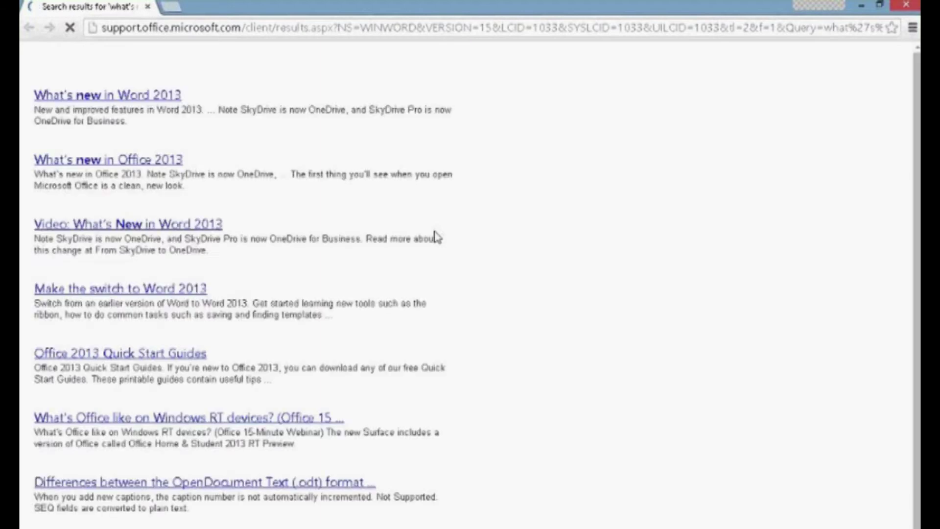
# Look over the help search results, then close the browser, the help window and Word.
pyautogui.scroll(-1, 436, 237)
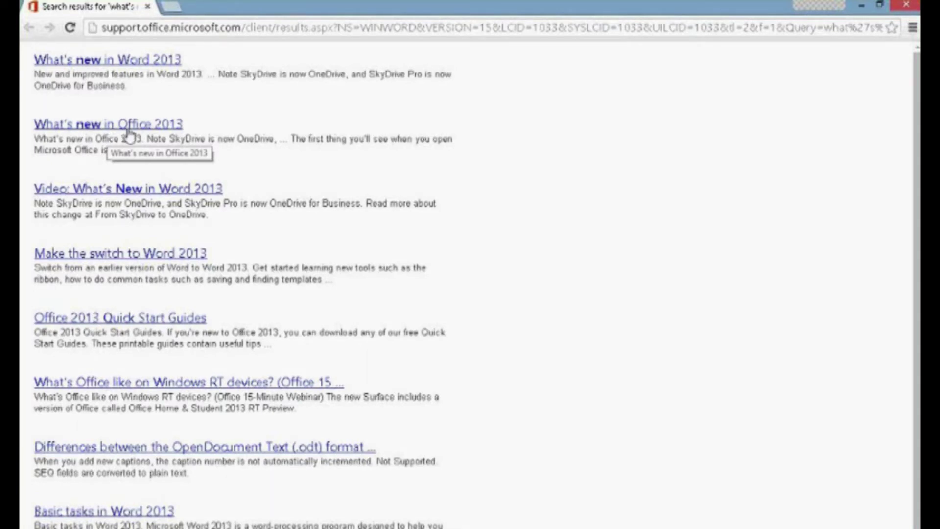
pyautogui.click(905, 5)
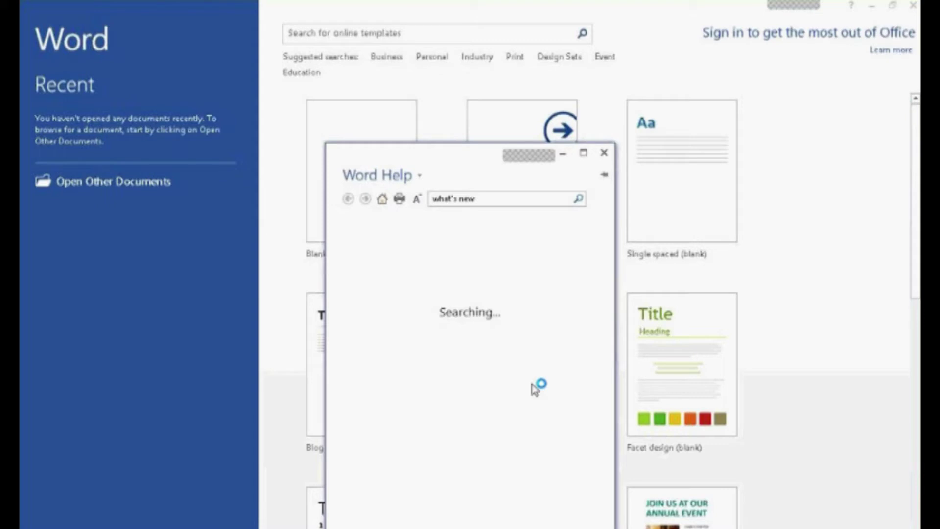
pyautogui.click(603, 153)
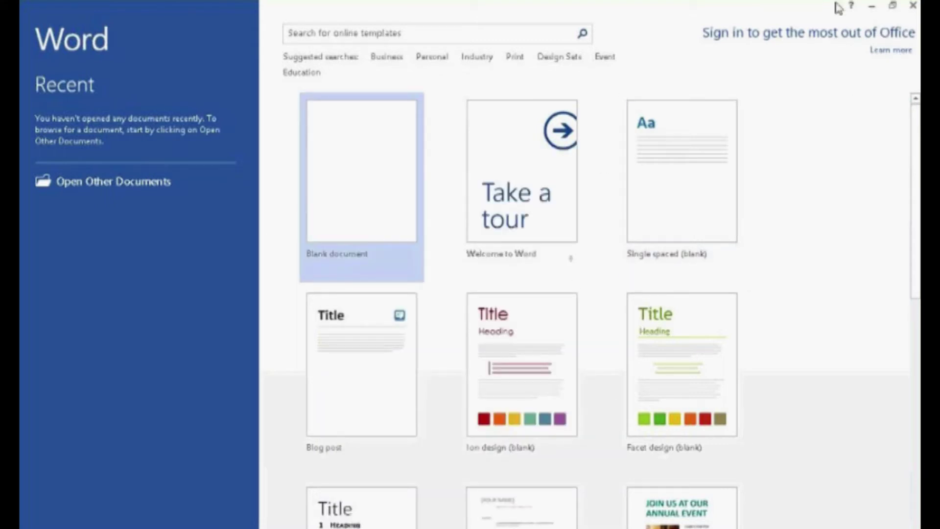
pyautogui.click(913, 6)
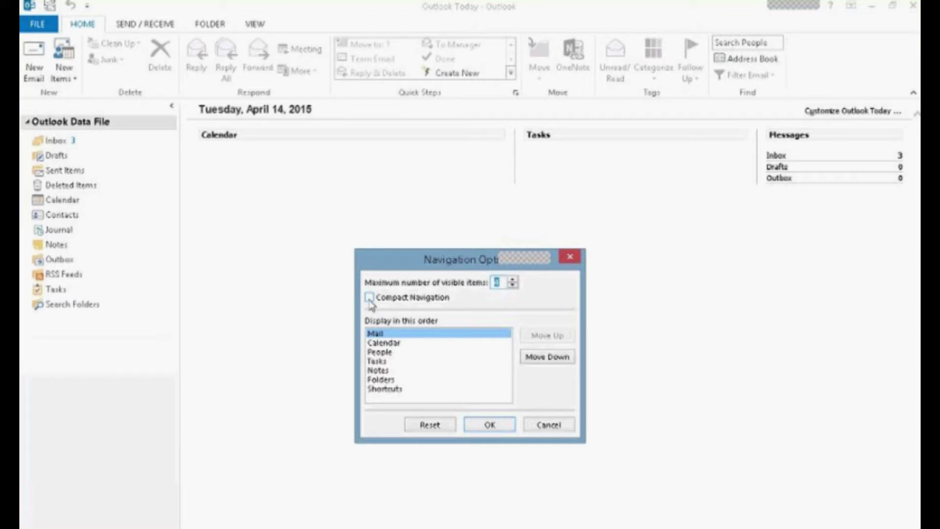
# Apply Outlook's navigation options with Compact Navigation off, and peek at the calendar, people and tasks.
pyautogui.click(499, 432)
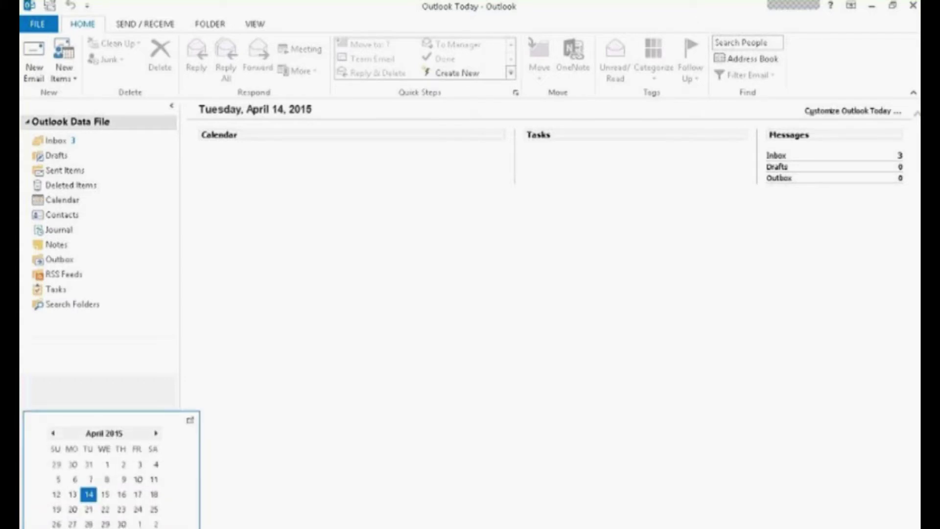
pyautogui.moveTo(187, 528)
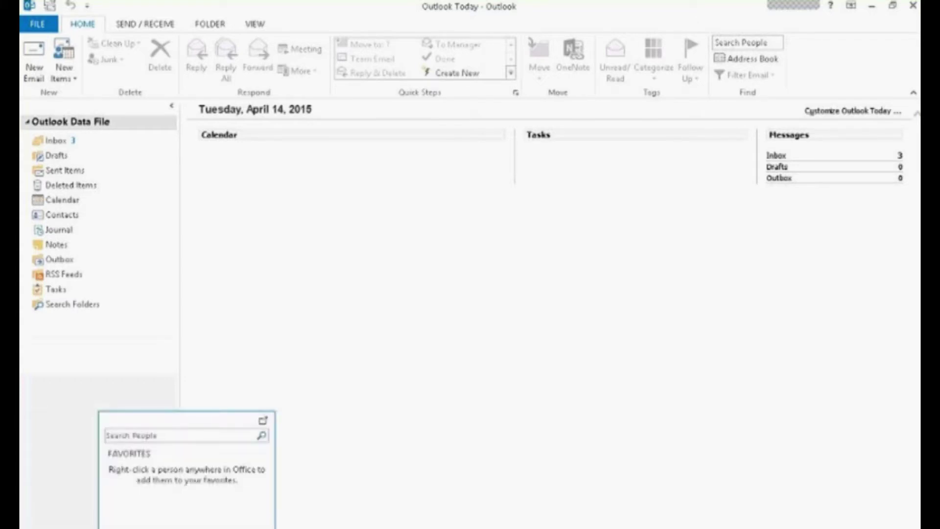
pyautogui.moveTo(246, 528)
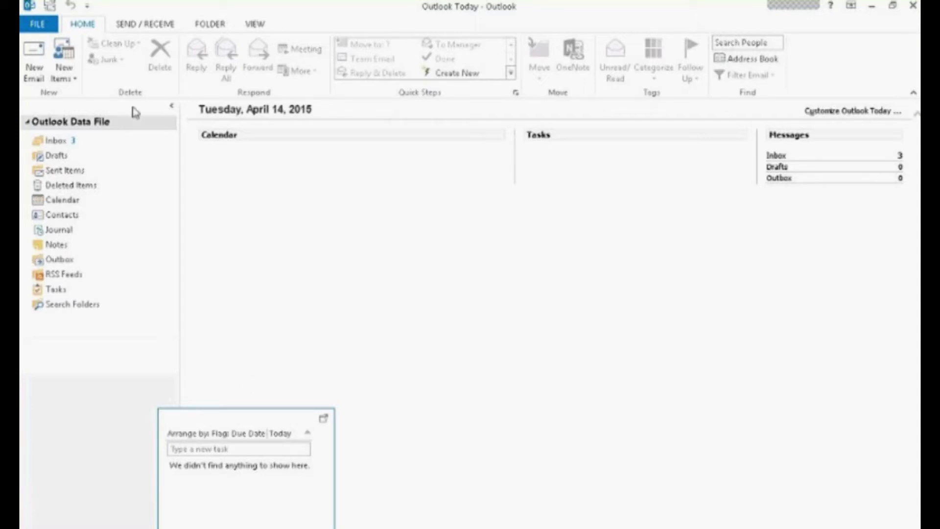
# Open the Inbox and filter its messages to Unread, then return to showing all messages.
pyautogui.click(56, 141)
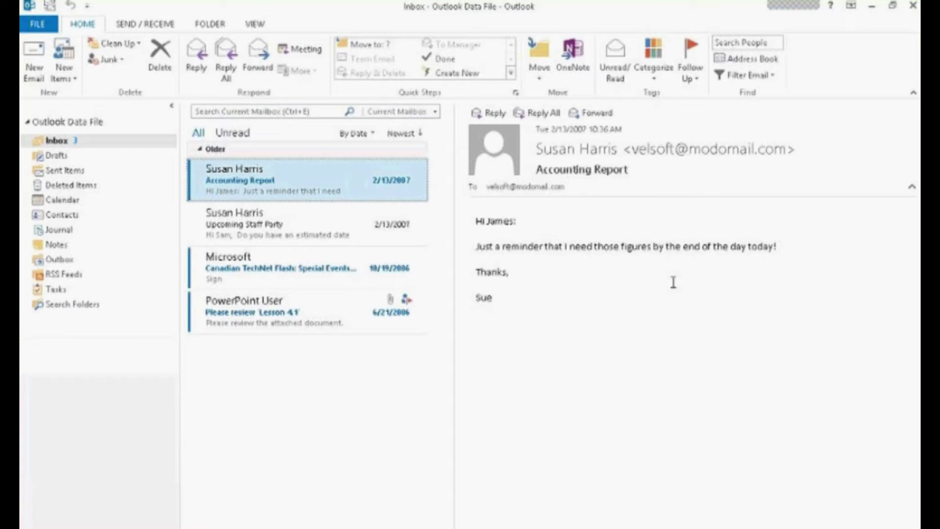
pyautogui.click(239, 139)
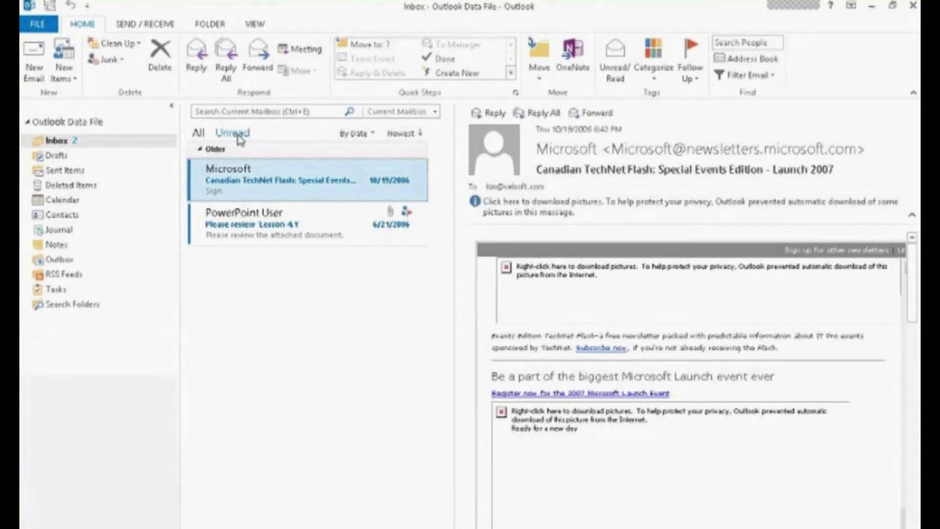
pyautogui.click(198, 135)
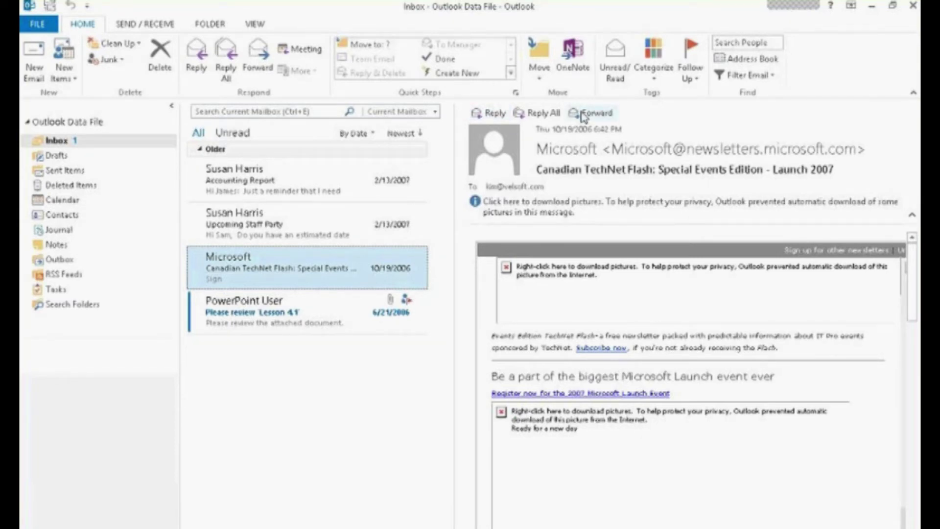
# Start a reply to the Microsoft TechNet newsletter with external content downloaded, pop it out into its own window, and close it.
pyautogui.click(491, 114)
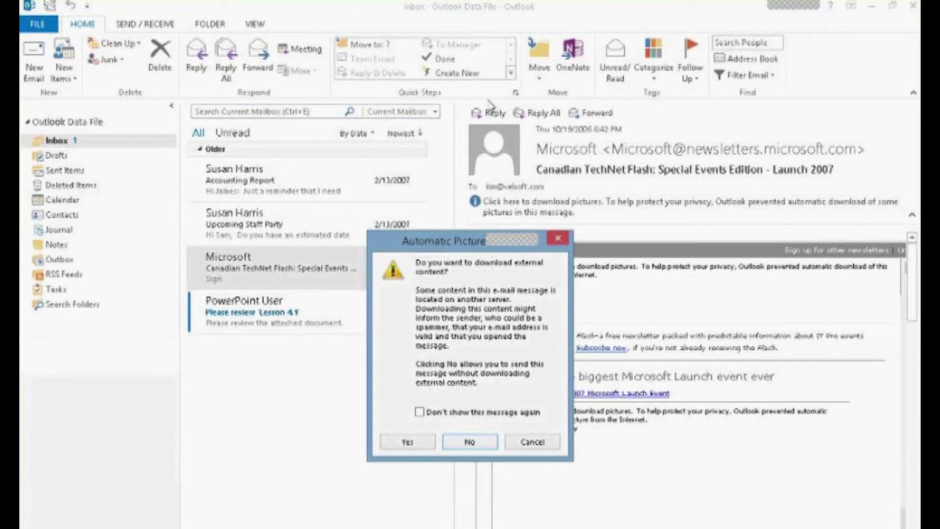
pyautogui.click(403, 443)
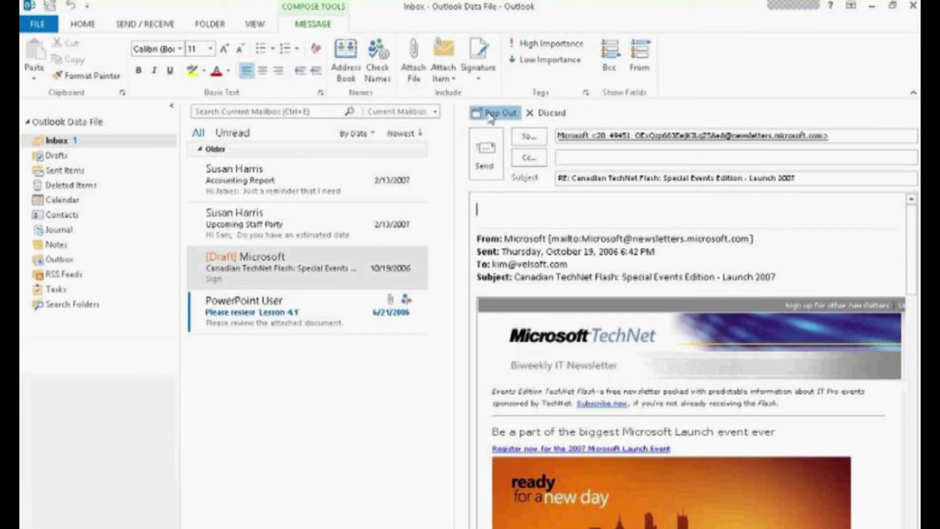
pyautogui.click(494, 113)
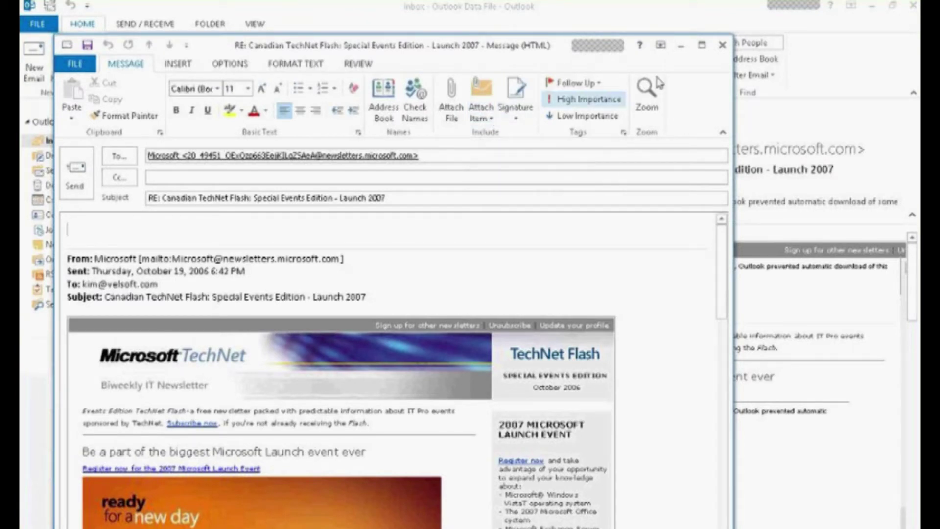
pyautogui.click(722, 45)
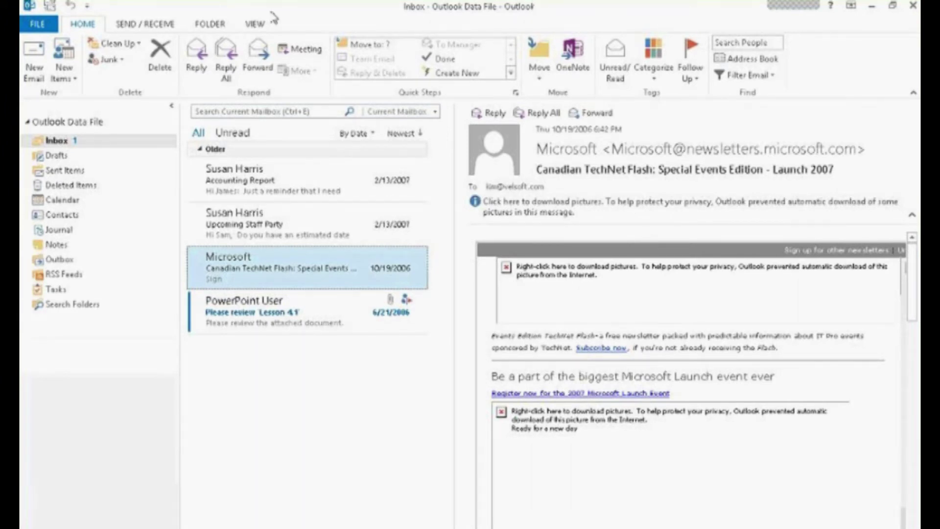
# Create a mail folder named ABC Company inside the Inbox.
pyautogui.click(261, 29)
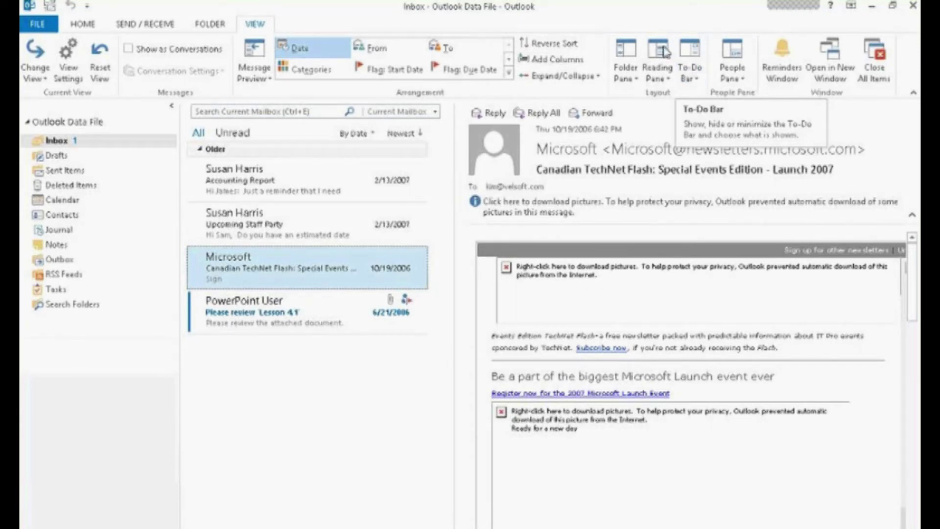
pyautogui.rightClick(50, 144)
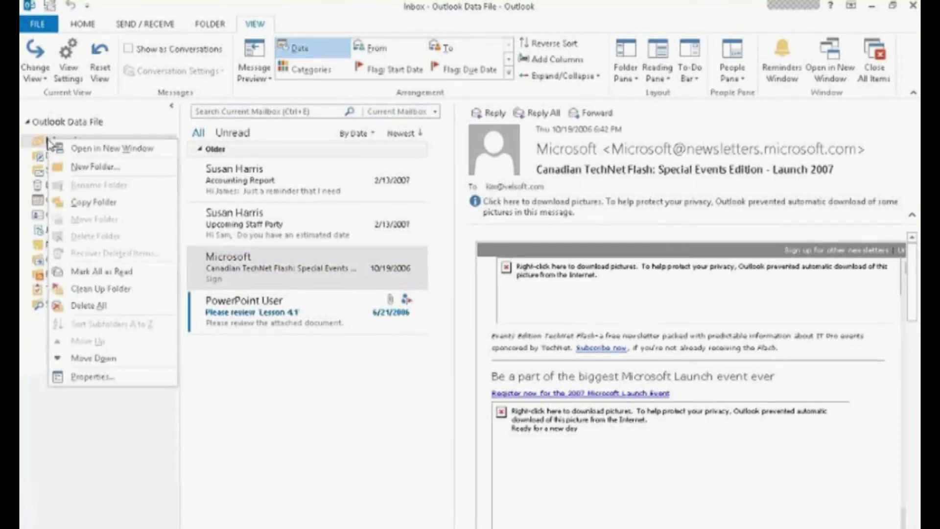
pyautogui.click(88, 167)
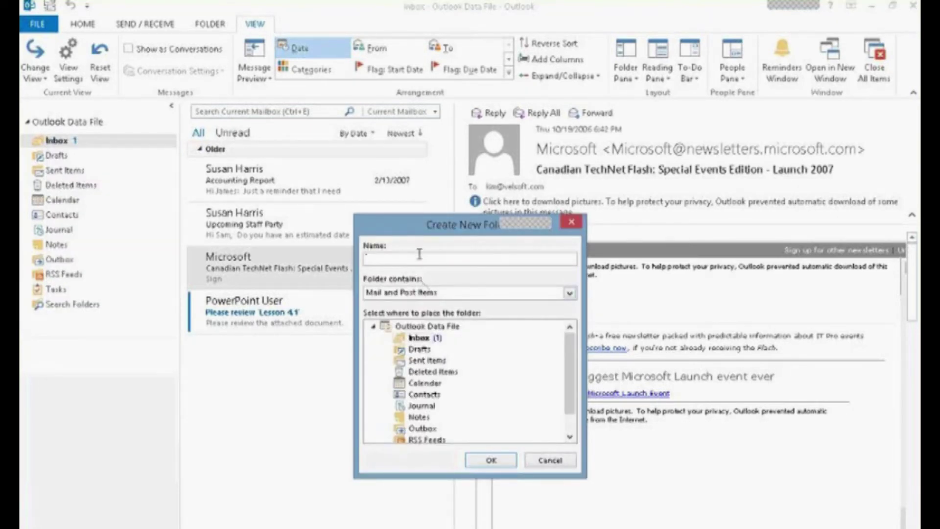
pyautogui.write('ABC Company')
pyautogui.click(492, 459)
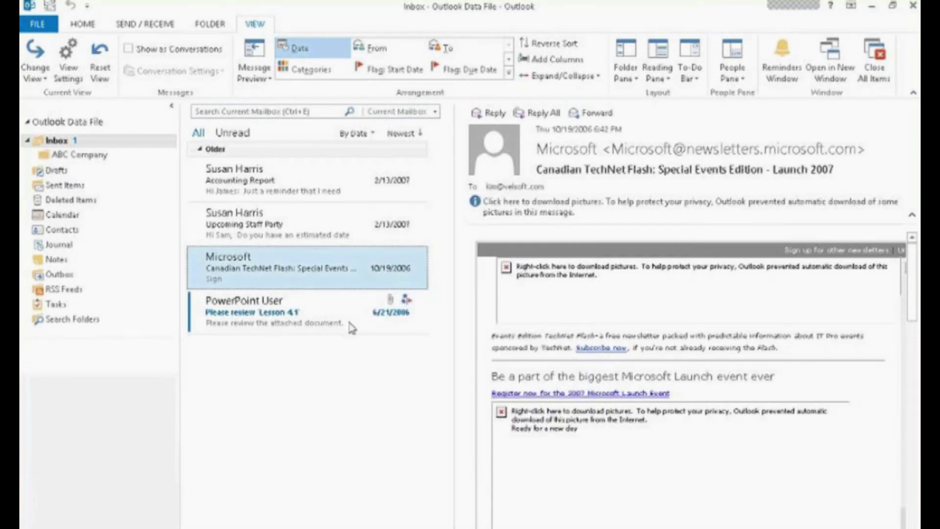
# Create a second mail folder named important inside the Inbox.
pyautogui.rightClick(71, 143)
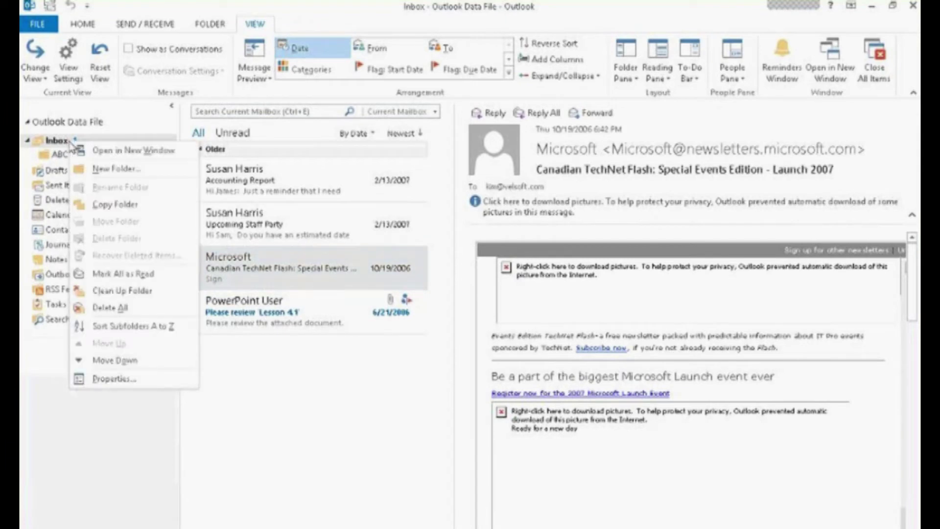
pyautogui.click(98, 169)
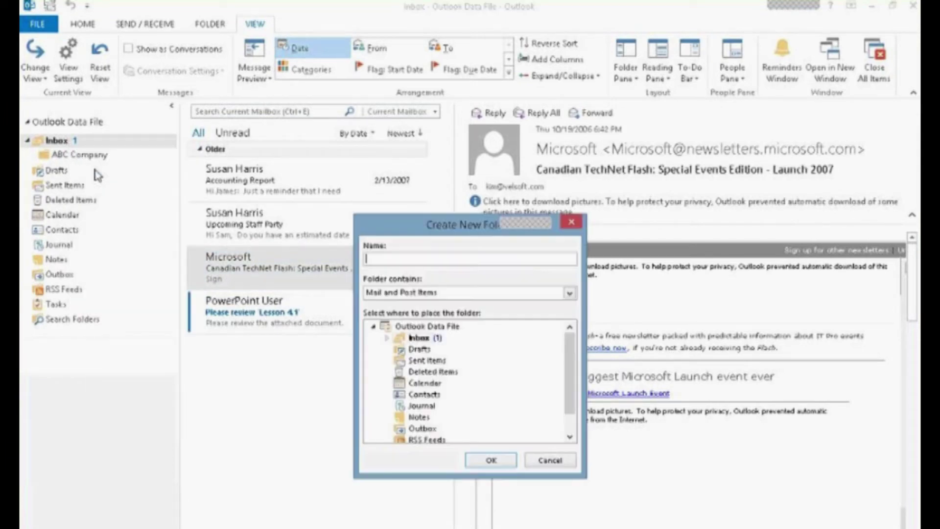
pyautogui.write('important')
pyautogui.click(491, 461)
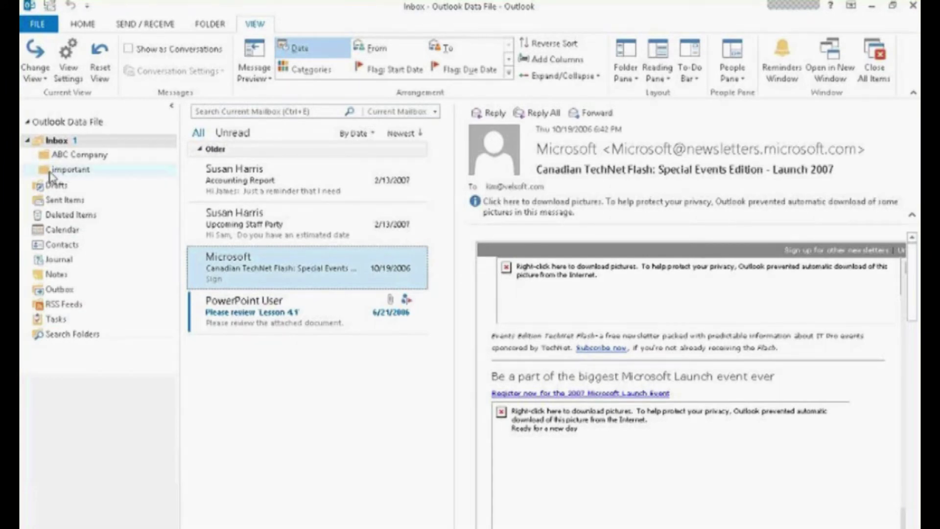
# Move the important folder above ABC Company and display both subfolders under Inbox in the mail view.
pyautogui.moveTo(52, 172); pyautogui.dragTo(52, 154)
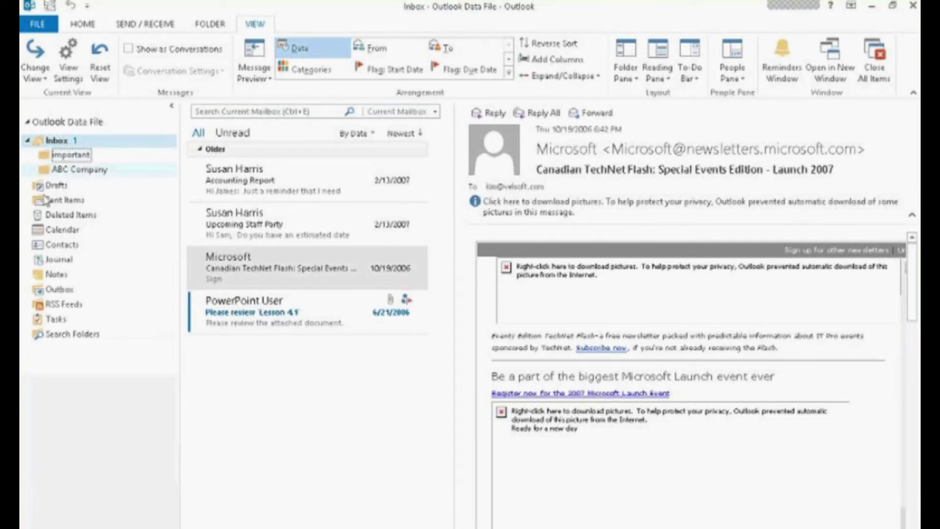
pyautogui.moveTo(38, 231); pyautogui.dragTo(41, 135)
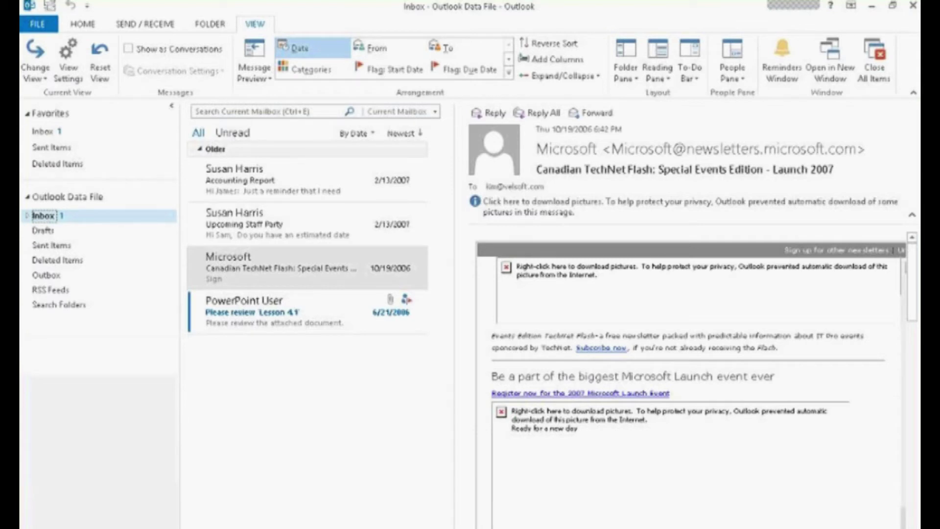
pyautogui.click(27, 215)
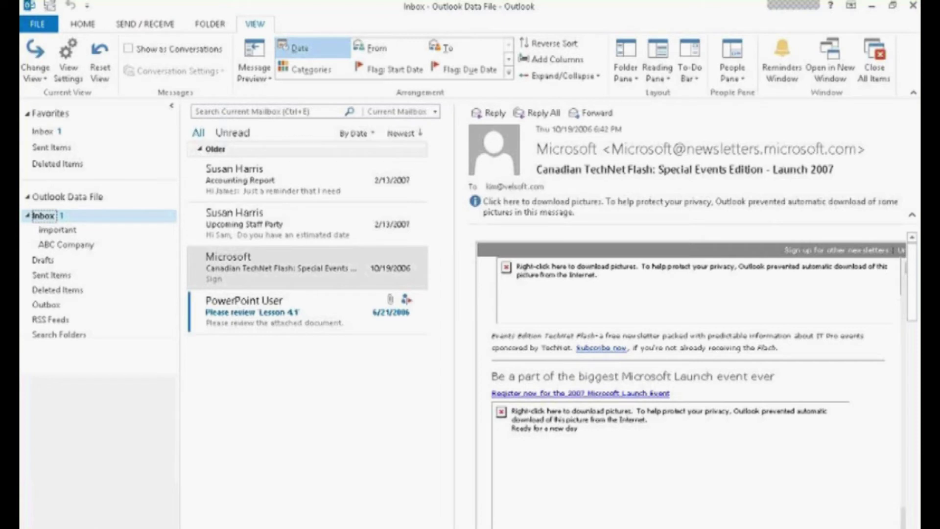
# Go to the contacts and view the details of the second and third people in the list.
pyautogui.moveTo(186, 526)
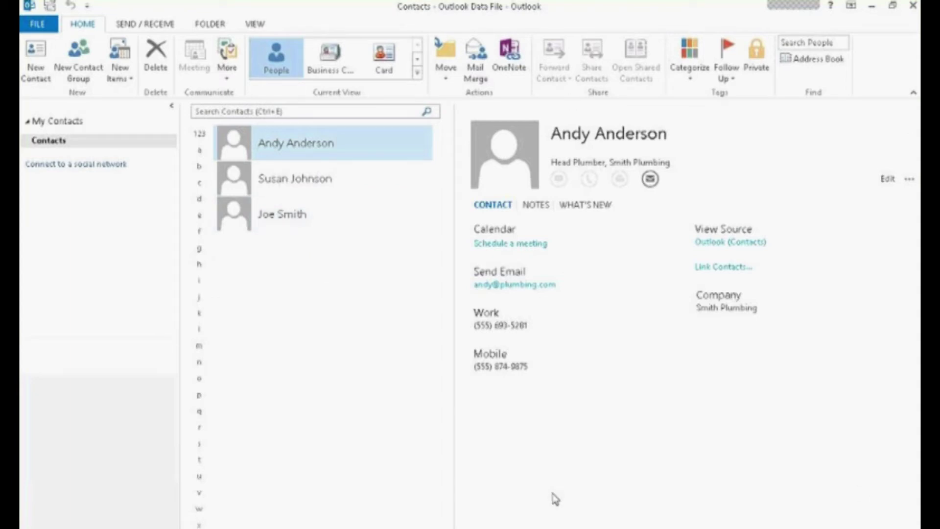
pyautogui.click(307, 189)
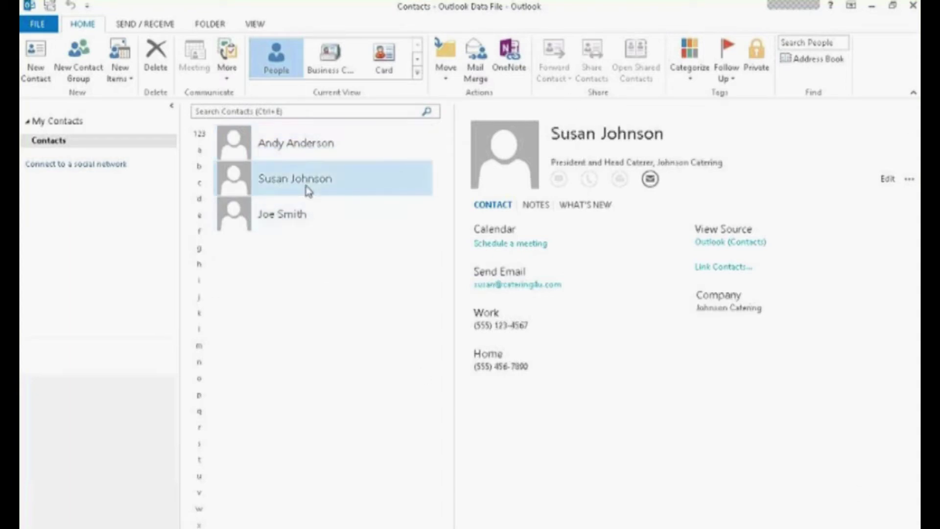
pyautogui.click(297, 218)
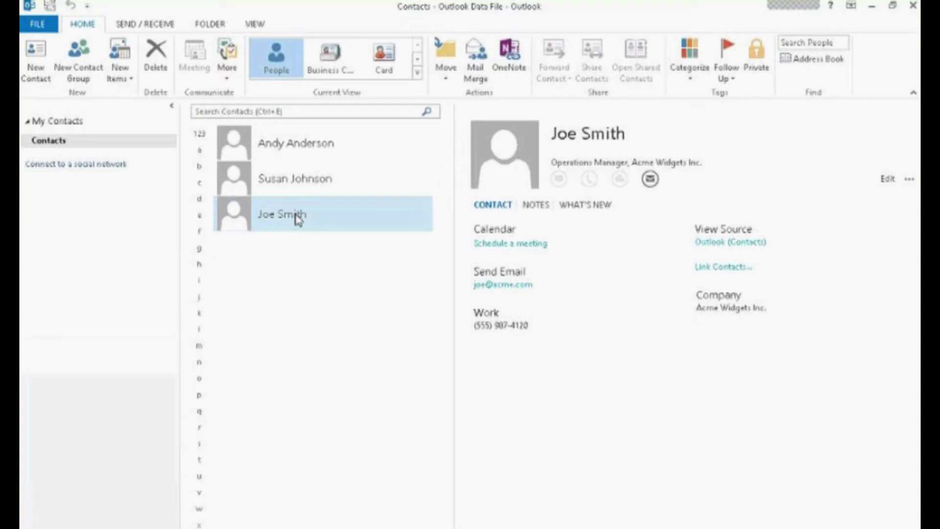
# Show the contacts as business cards, switch to the Card view, and widen the cards until their field values fit.
pyautogui.click(325, 59)
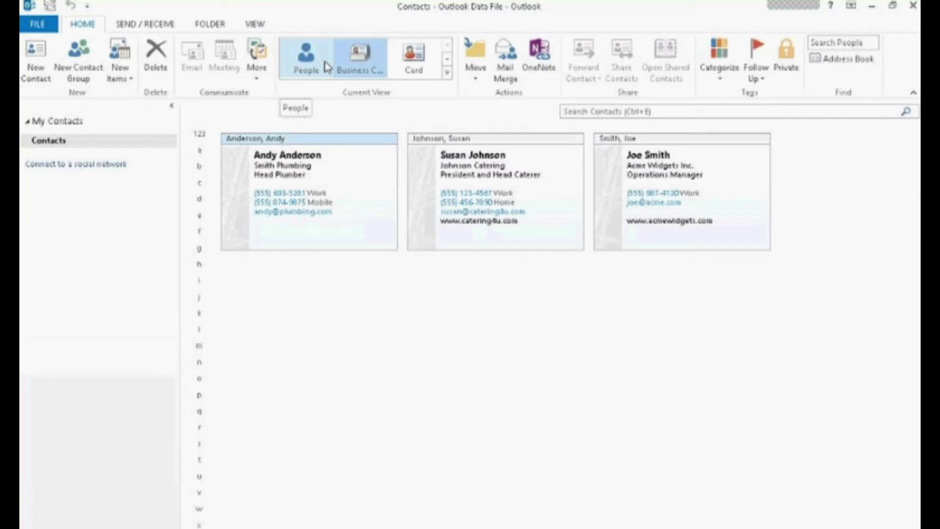
pyautogui.click(430, 60)
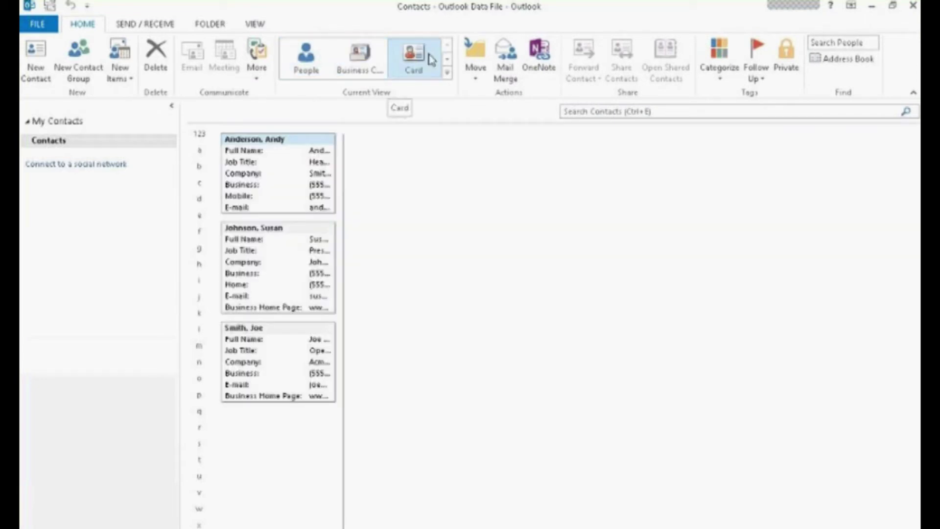
pyautogui.moveTo(344, 202); pyautogui.dragTo(485, 210)
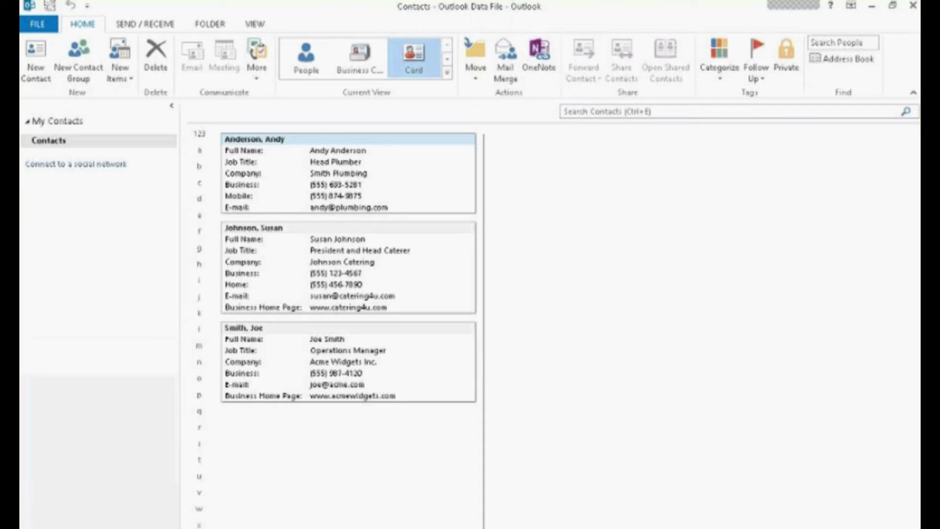
# In the calendar's Day view, add an appointment titled New appointment at 3 PM on April 14, 2015.
pyautogui.hotkey('ctrl', '2')
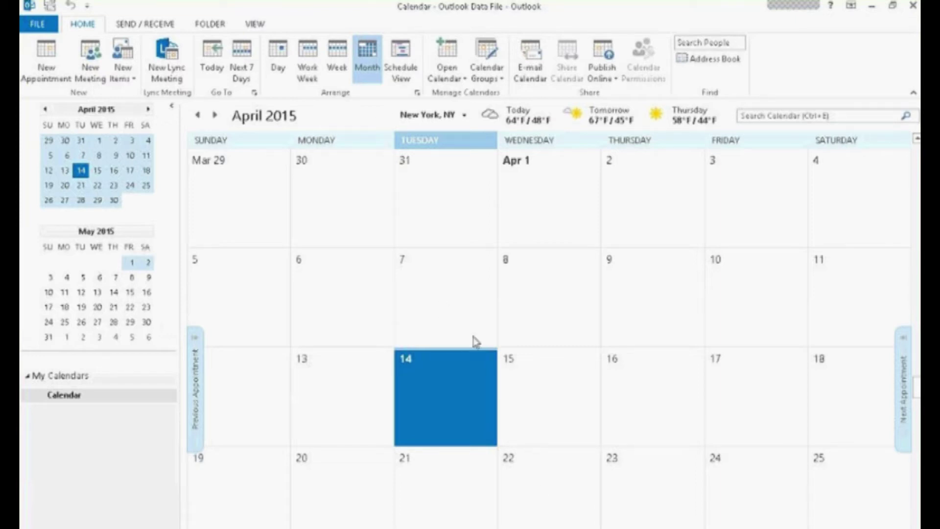
pyautogui.click(280, 63)
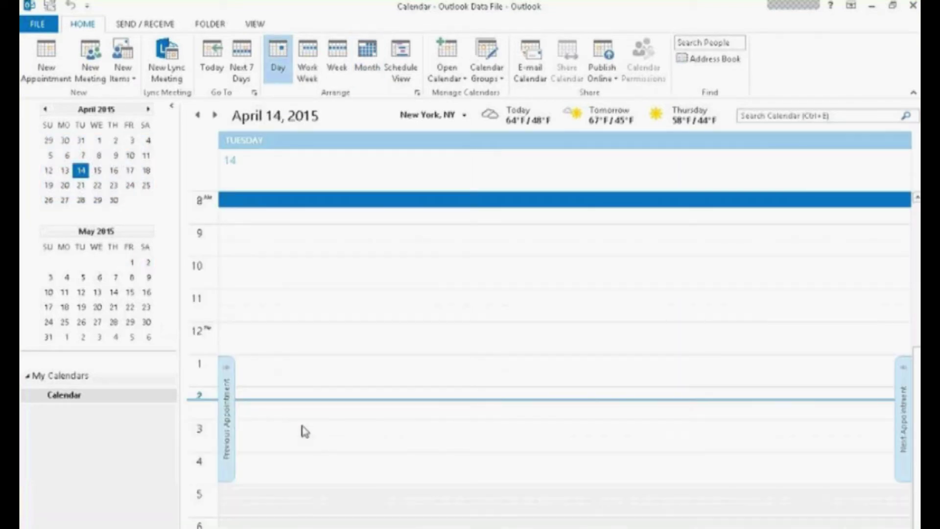
pyautogui.click(297, 434)
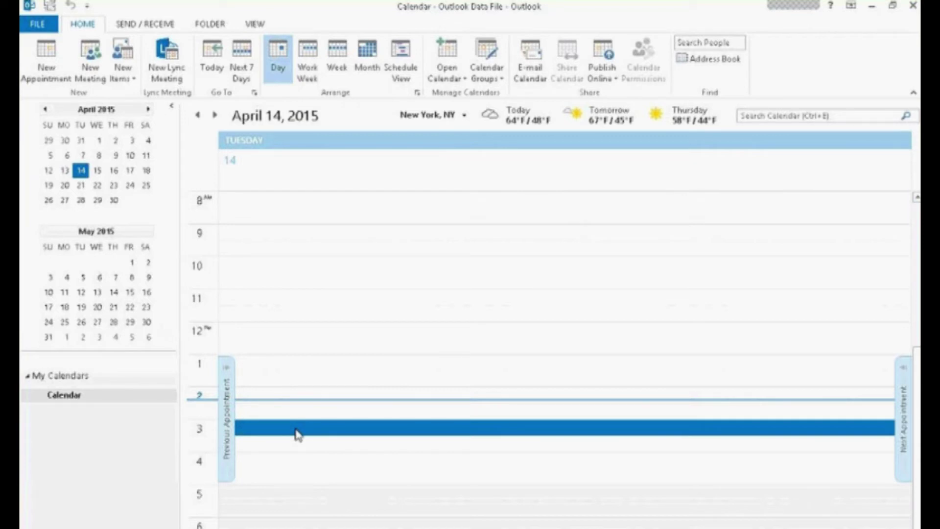
pyautogui.write('New')
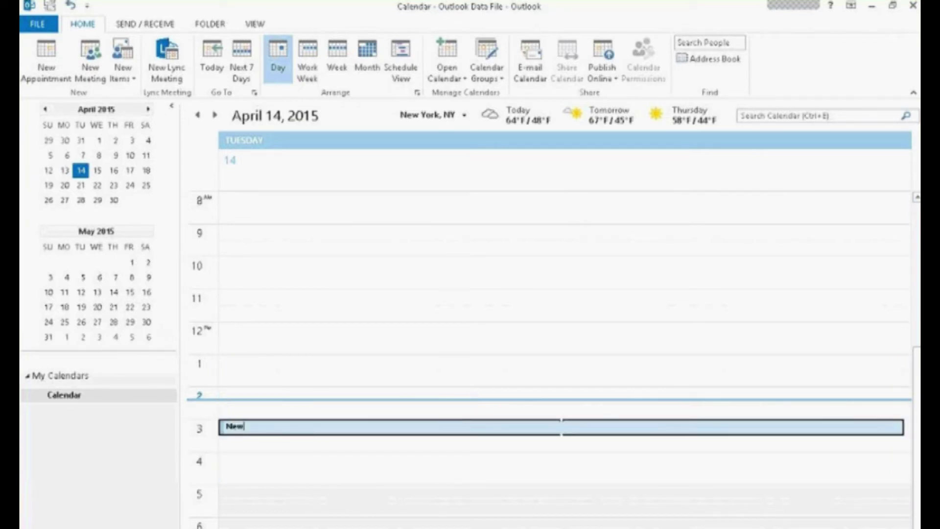
pyautogui.write(' appointment')
pyautogui.press('Return')
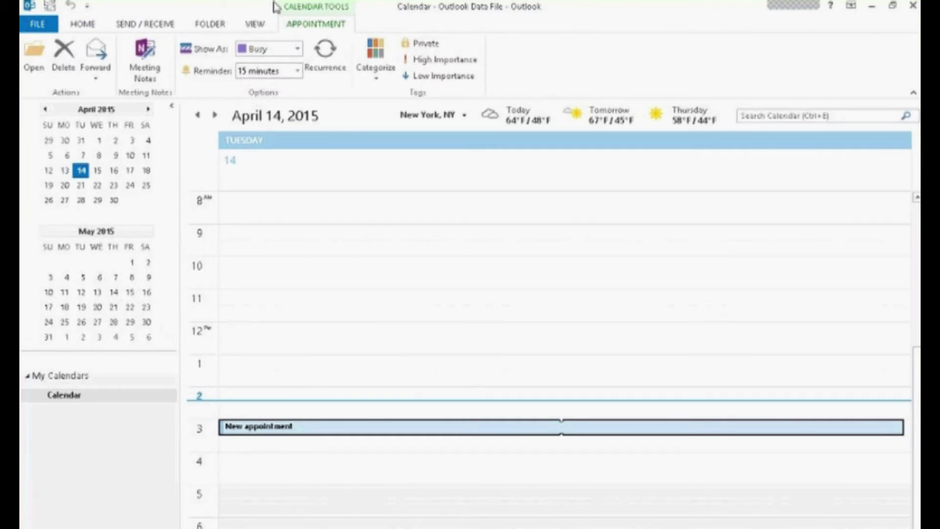
# Switch the calendar to Month view and check the weather forecast for the coming days.
pyautogui.click(81, 24)
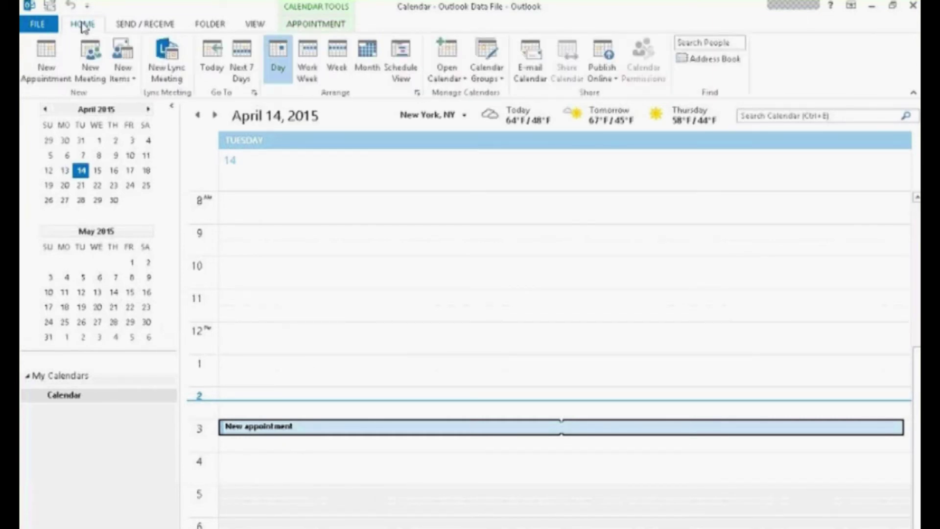
pyautogui.click(370, 67)
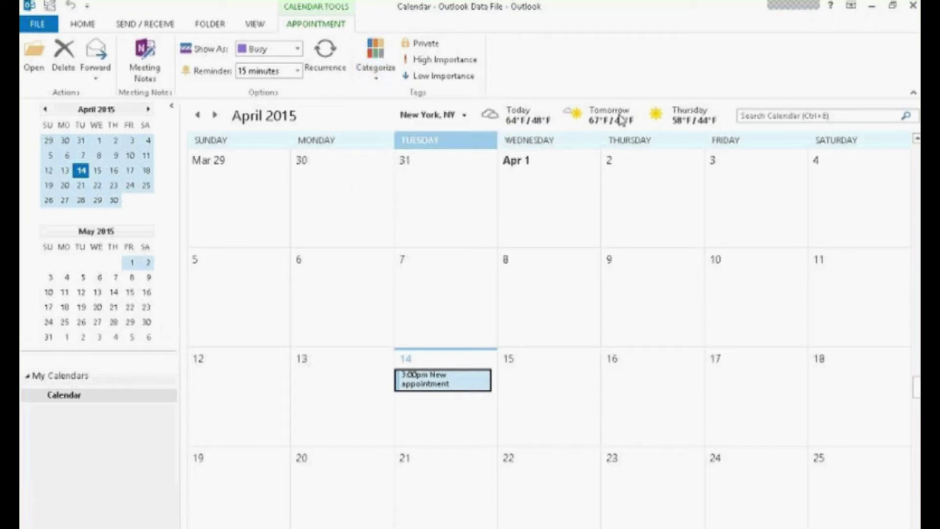
pyautogui.moveTo(620, 119)
pyautogui.moveTo(667, 126)
pyautogui.click(35, 26)
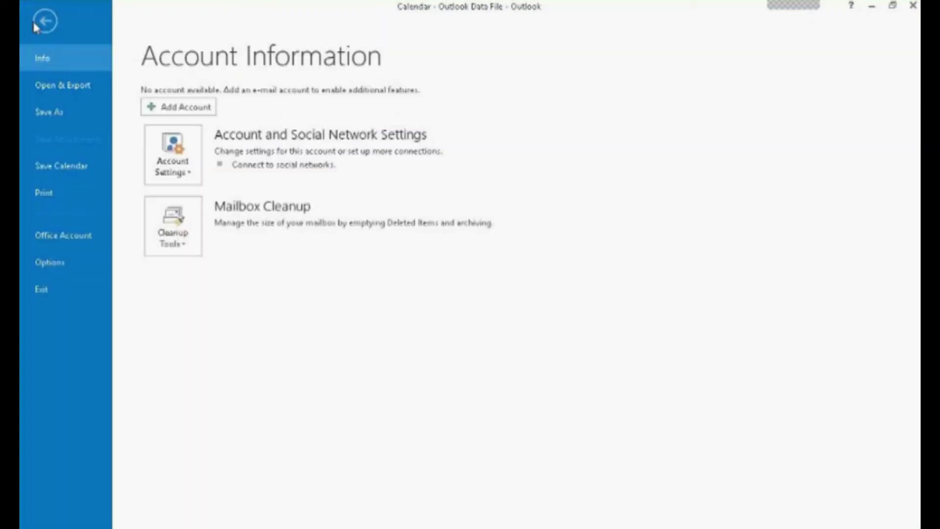
pyautogui.click(60, 263)
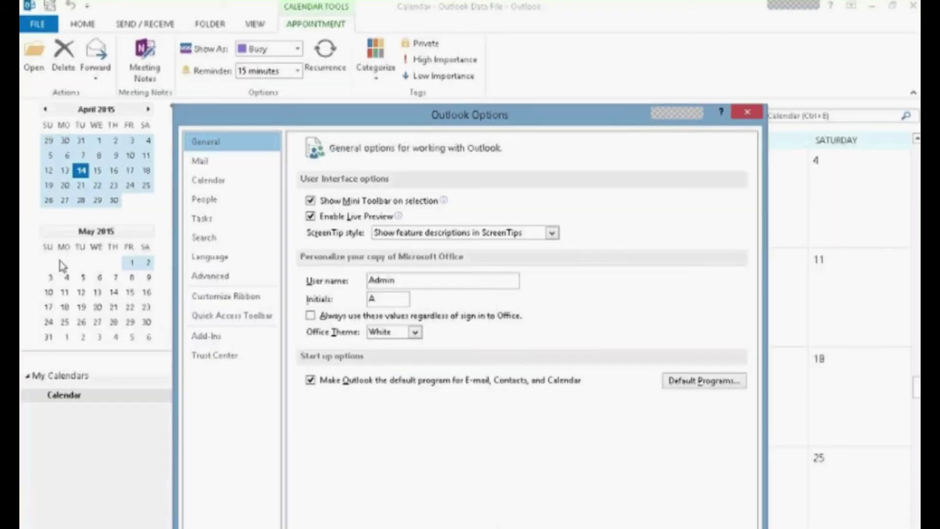
pyautogui.click(207, 182)
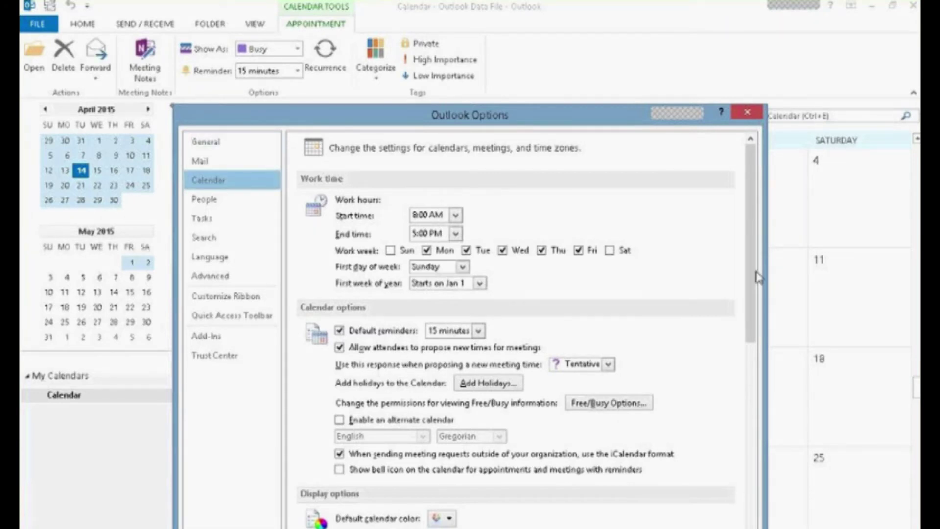
pyautogui.scroll(-2, 759, 272)
pyautogui.scroll(-6, 766, 263)
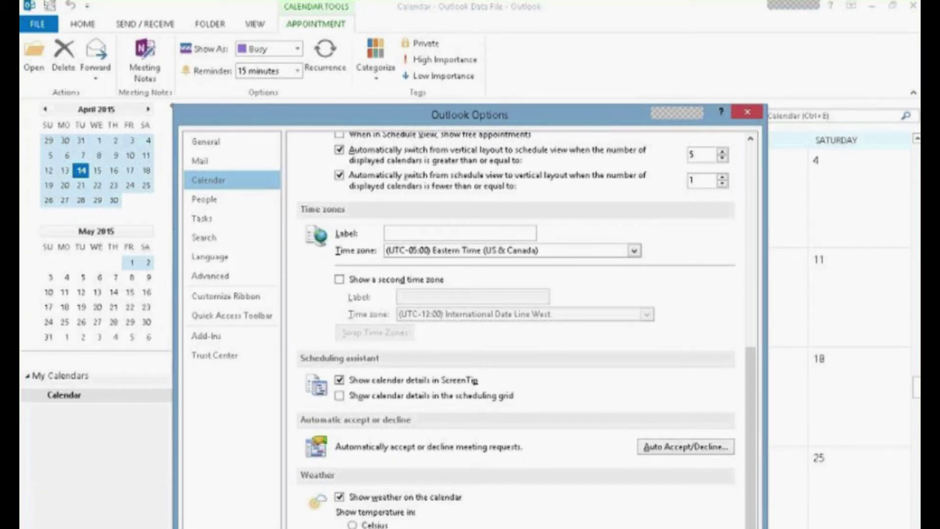
pyautogui.press('Return')
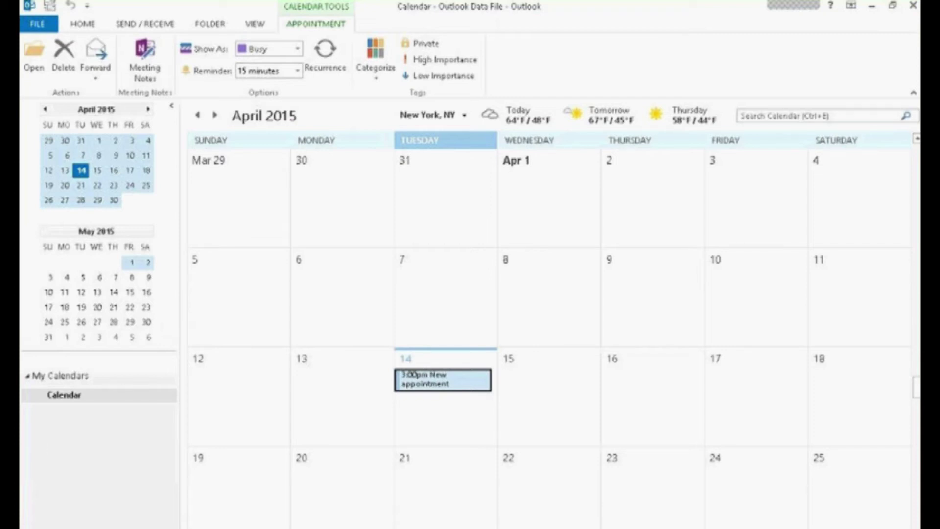
# Return to the Inbox and look over the message preview line options without picking one.
pyautogui.hotkey('ctrl', '1')
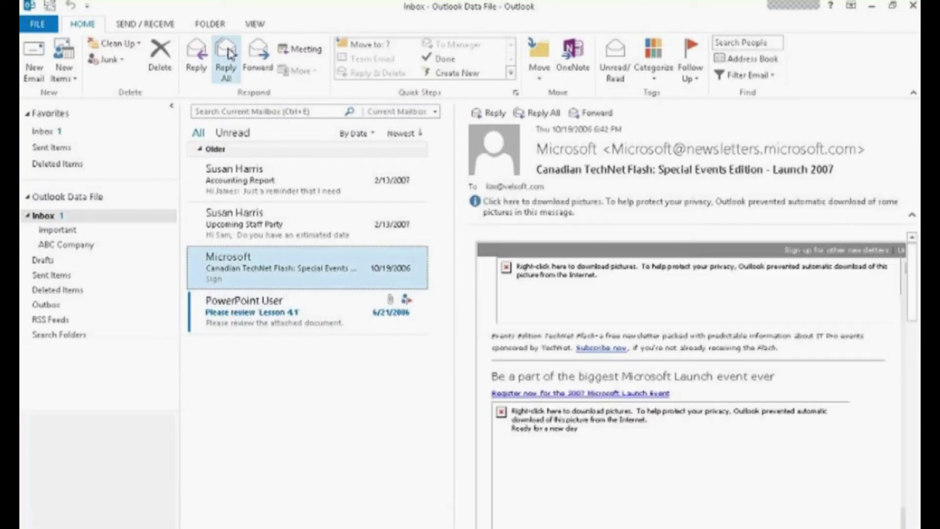
pyautogui.click(256, 25)
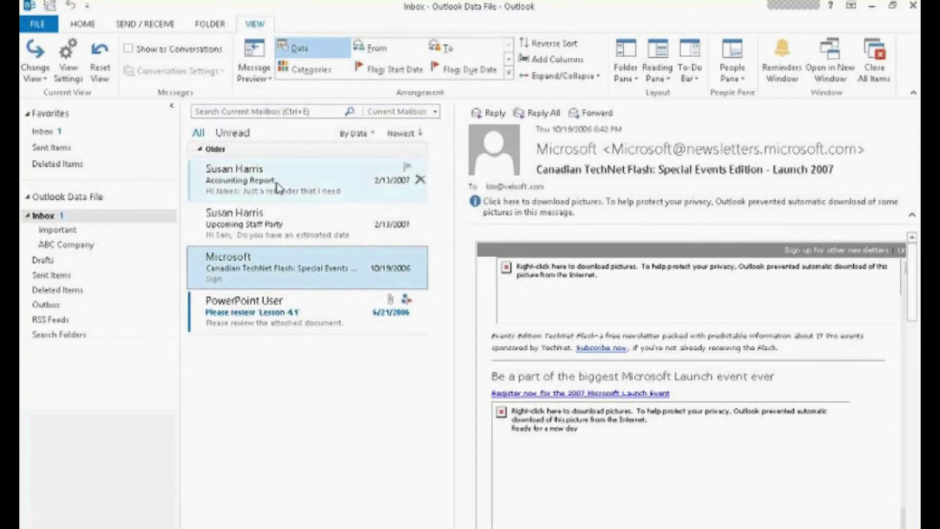
pyautogui.click(265, 81)
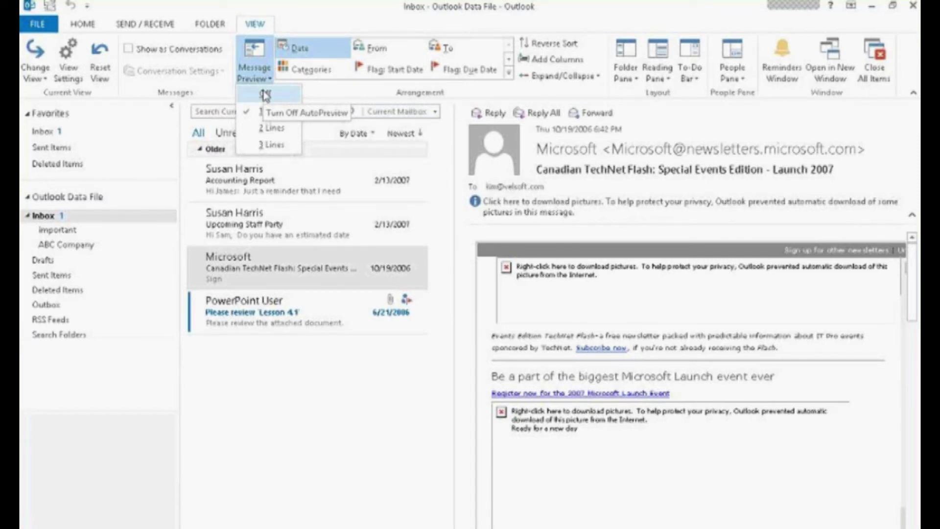
pyautogui.click(323, 26)
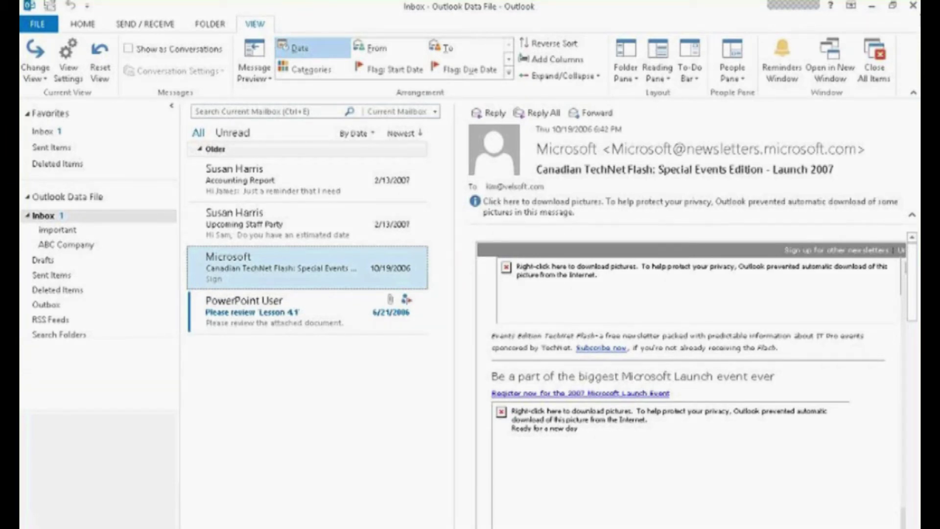
# Close Outlook, switch to Excel, and show the Computer locations for opening other workbooks.
pyautogui.click(913, 6)
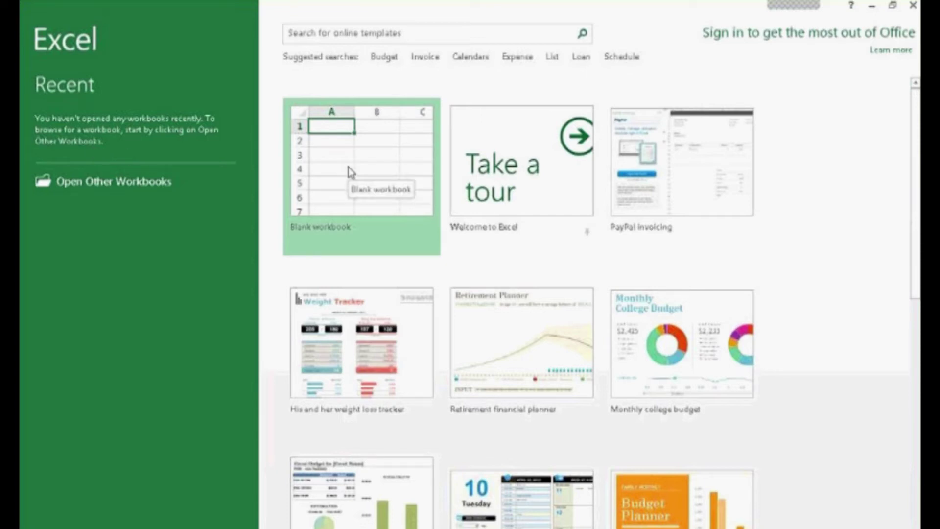
pyautogui.click(111, 184)
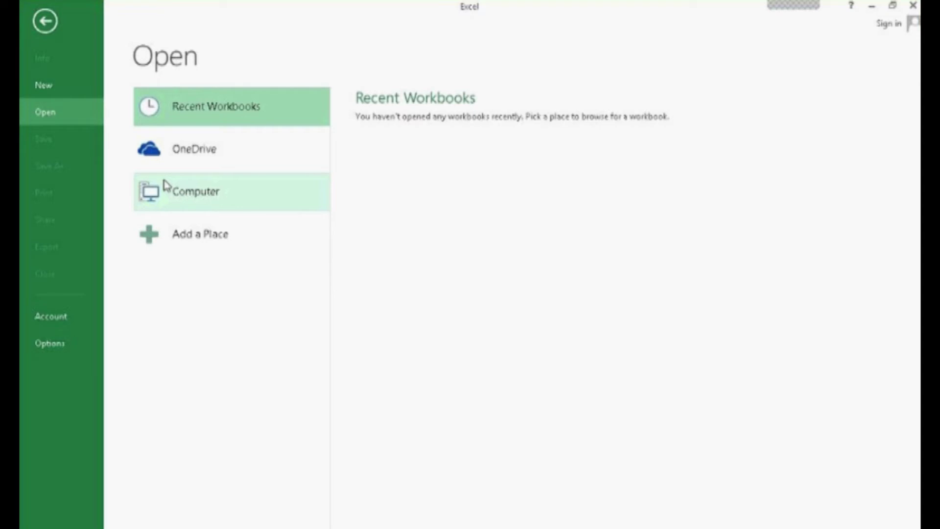
pyautogui.click(195, 192)
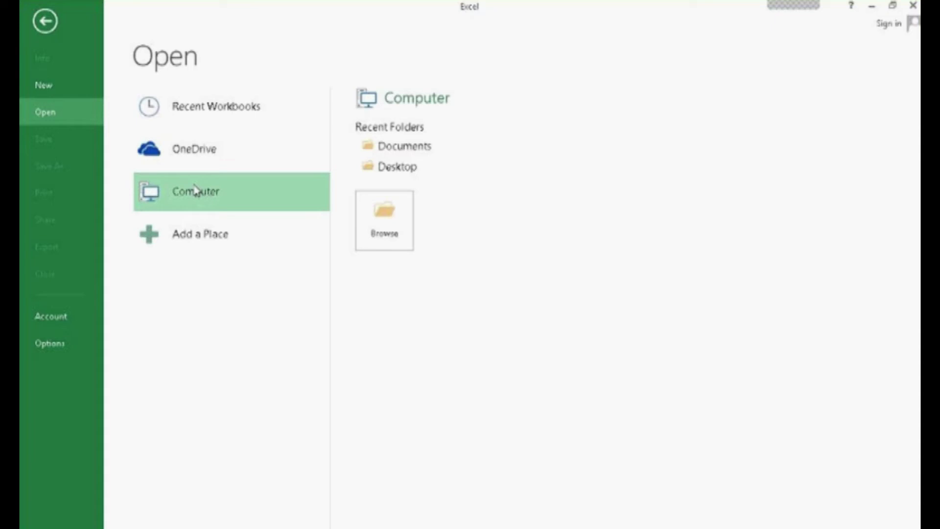
# Open the Books and Beyond workbook from the Office 2013 New Features - Webinar folder on the Desktop.
pyautogui.click(397, 173)
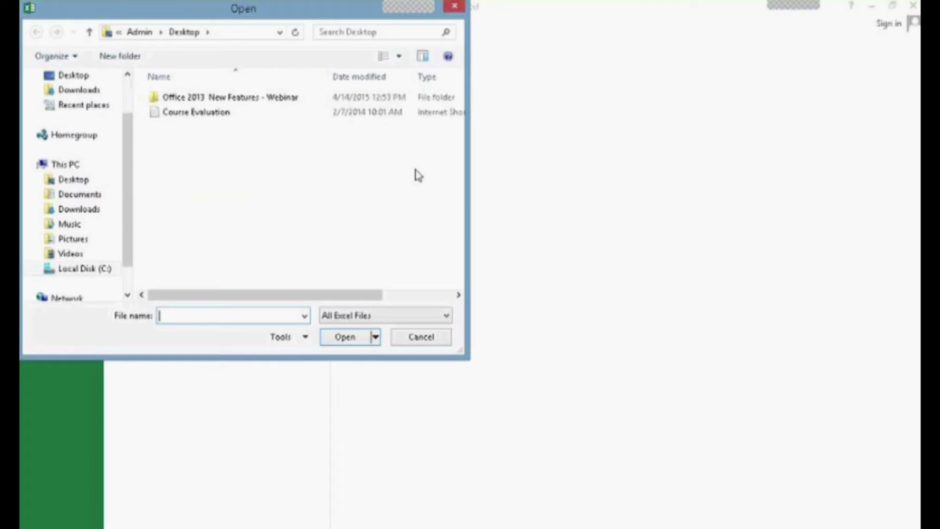
pyautogui.click(156, 99)
pyautogui.doubleClick(155, 99)
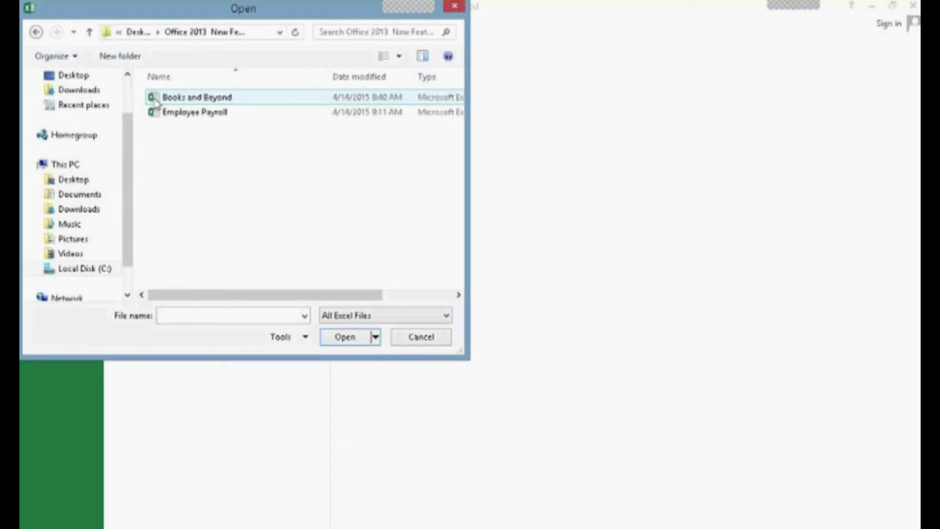
pyautogui.click(156, 98)
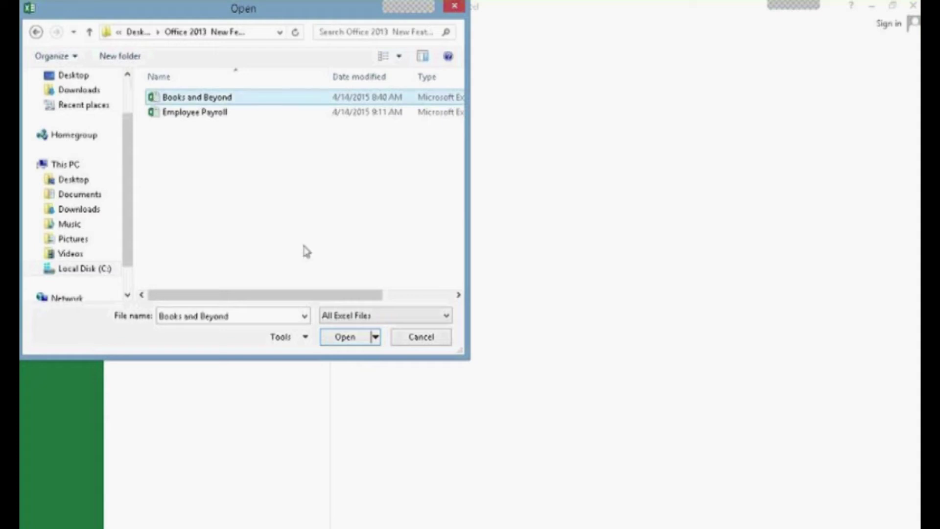
pyautogui.click(344, 338)
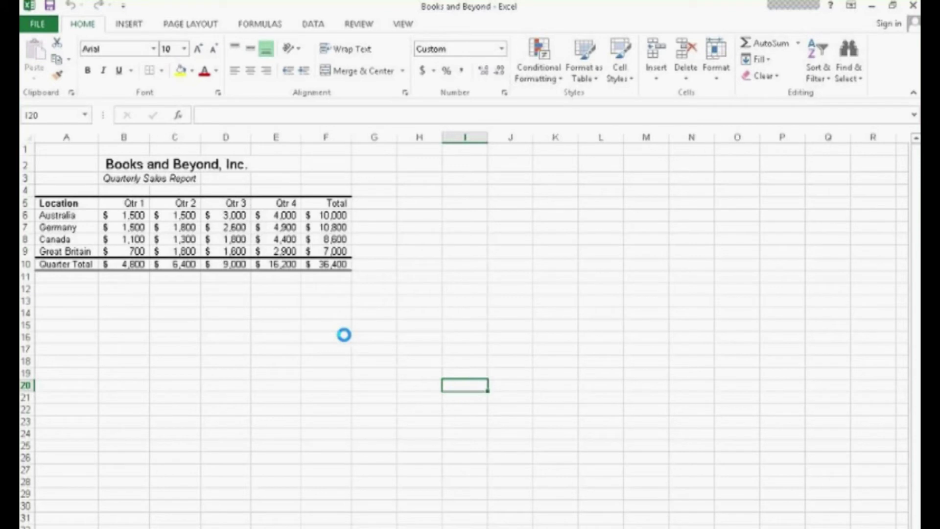
# Save the workbook, and save a copy in the same folder as Books and Beyond 2.
pyautogui.click(38, 25)
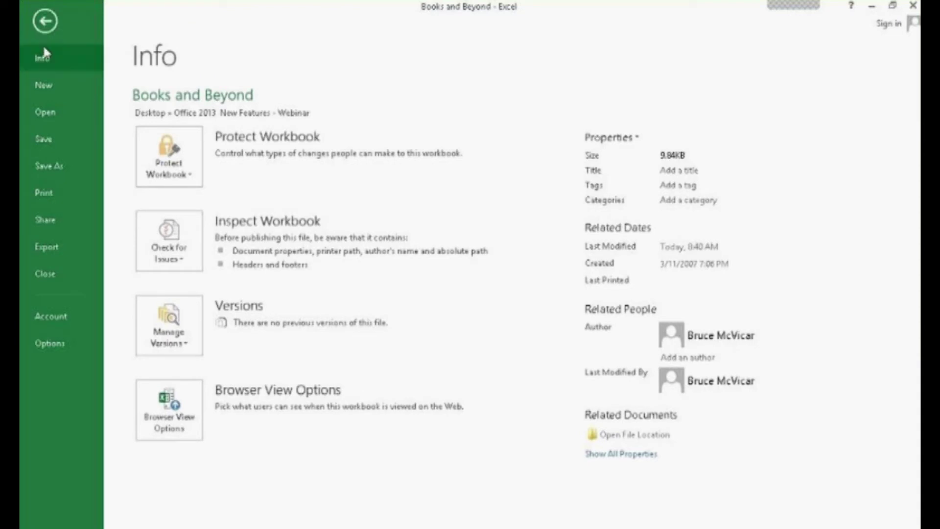
pyautogui.click(49, 142)
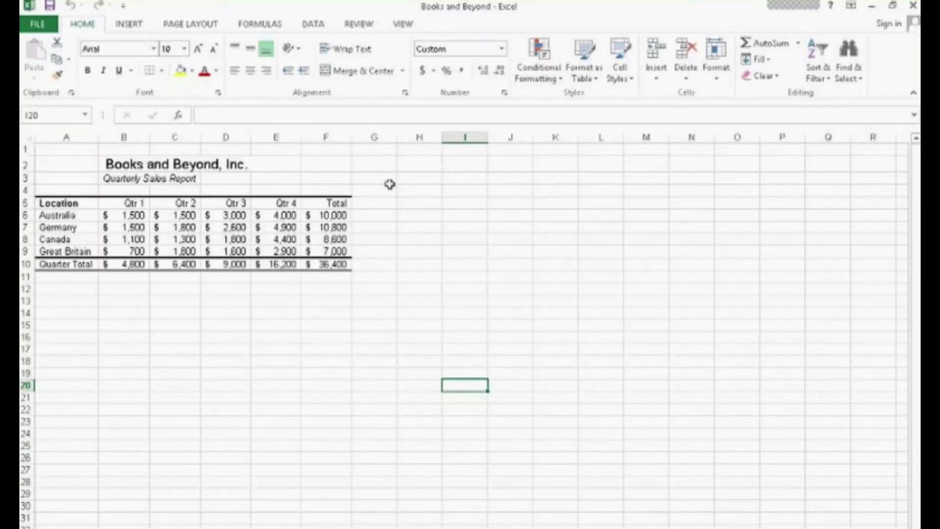
pyautogui.click(39, 25)
pyautogui.click(50, 169)
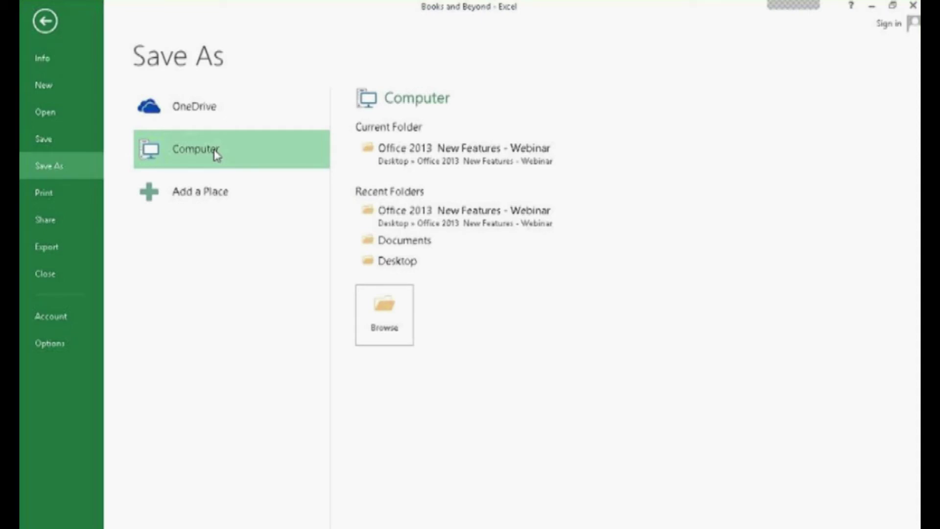
pyautogui.click(451, 164)
pyautogui.click(196, 261)
pyautogui.write('2')
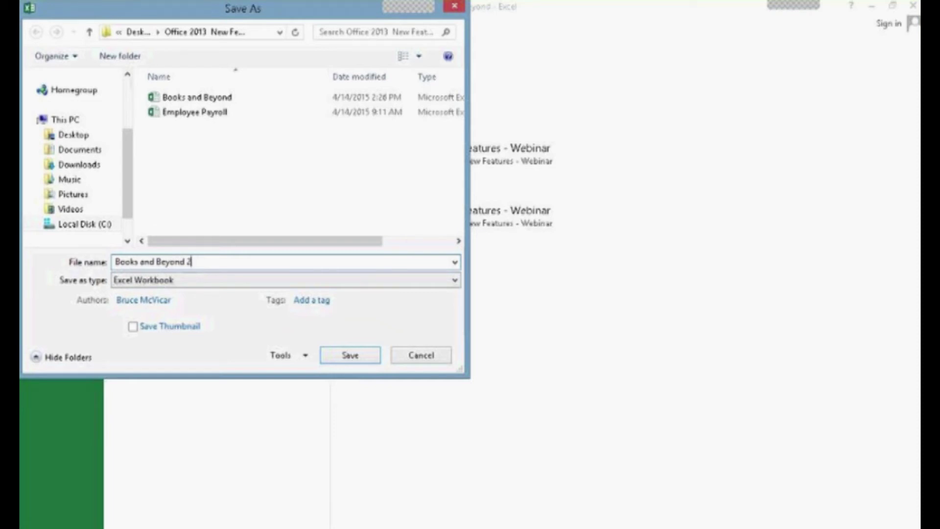
pyautogui.click(356, 358)
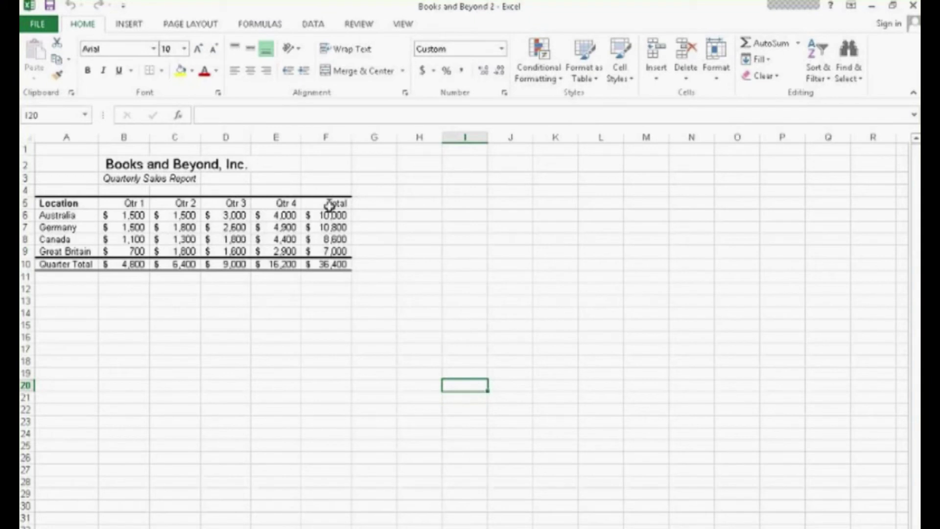
# Duplicate the quarterly sales worksheet within Books and Beyond 2.xlsx.
pyautogui.moveTo(335, 203); pyautogui.dragTo(333, 265)
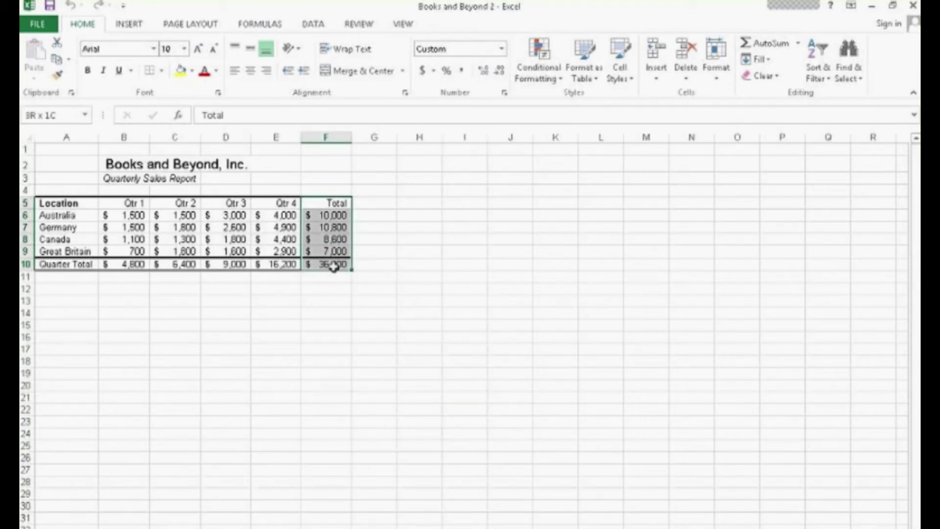
pyautogui.click(374, 385)
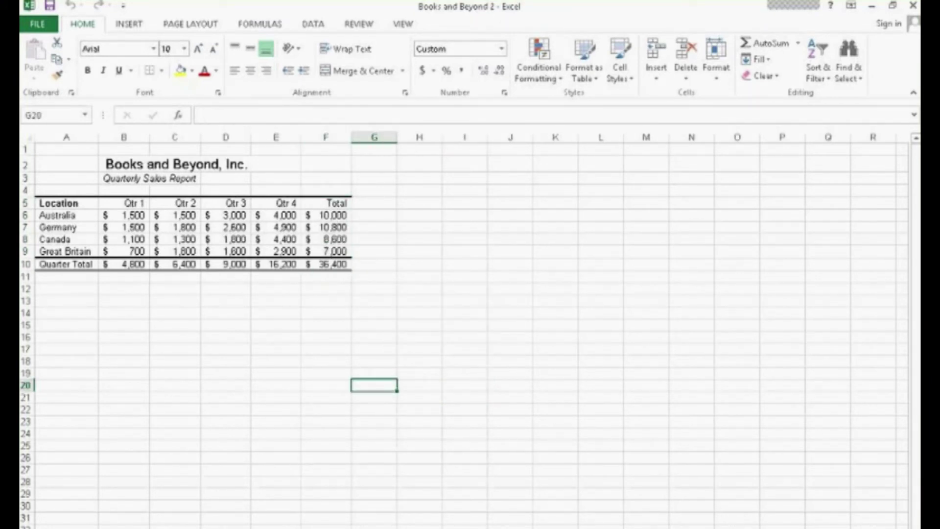
pyautogui.rightClick(169, 495)
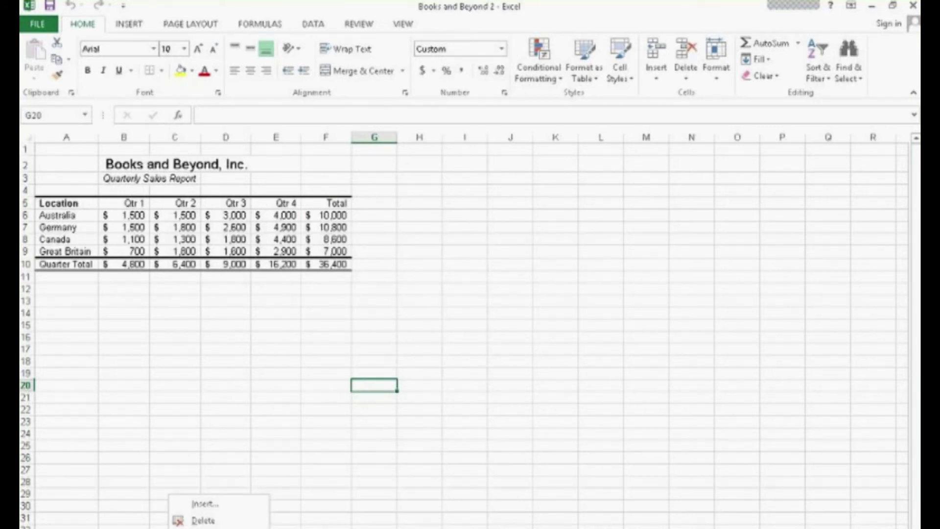
pyautogui.press('m')
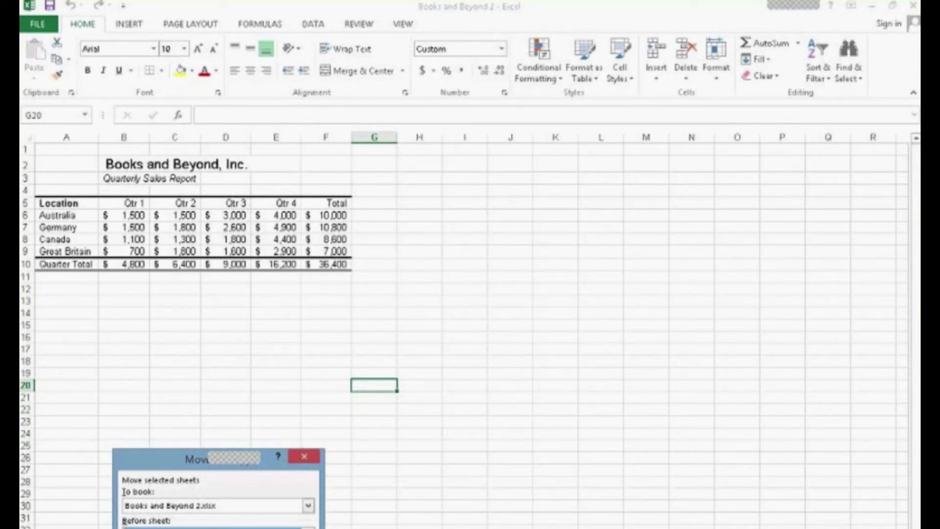
pyautogui.press('Return')
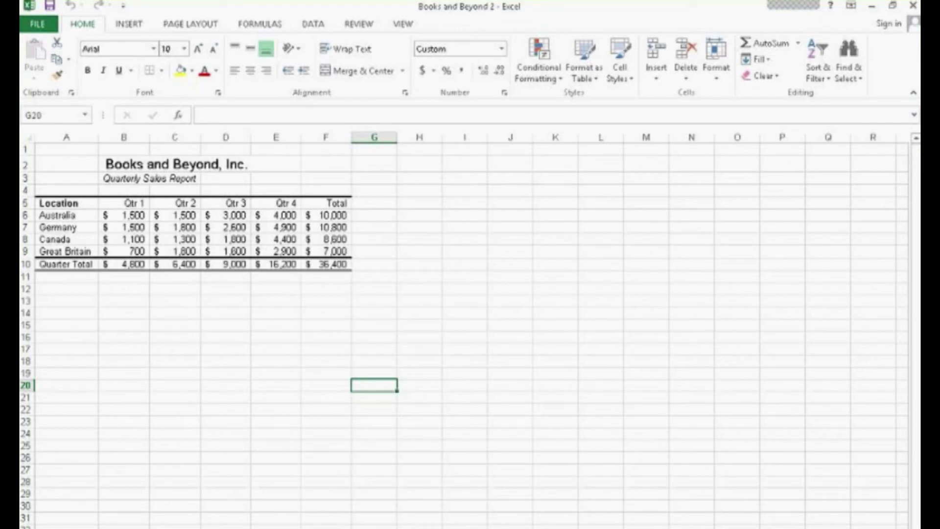
# Clear the Total column in F5:F10 and the Quarter Total row in A10:E10.
pyautogui.moveTo(325, 203); pyautogui.dragTo(321, 264)
pyautogui.press('Delete')
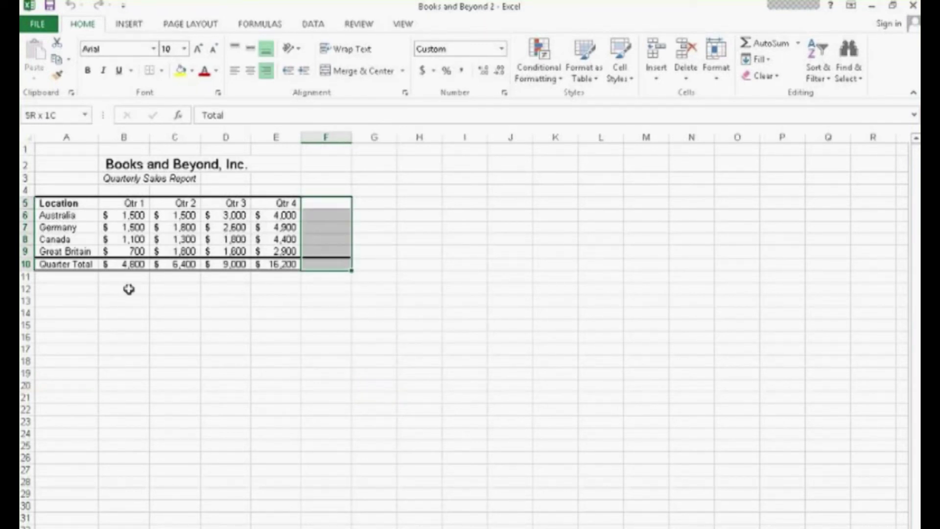
pyautogui.moveTo(55, 264); pyautogui.dragTo(274, 264)
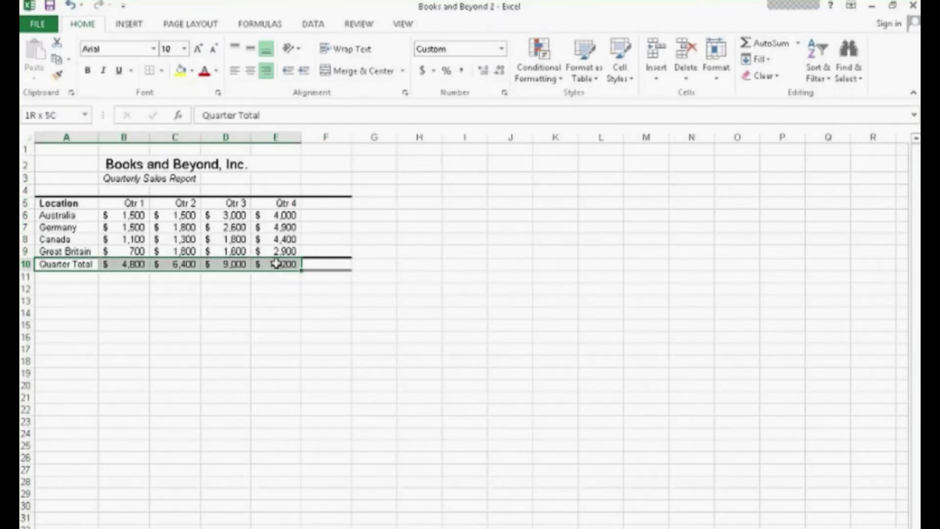
pyautogui.press('Delete')
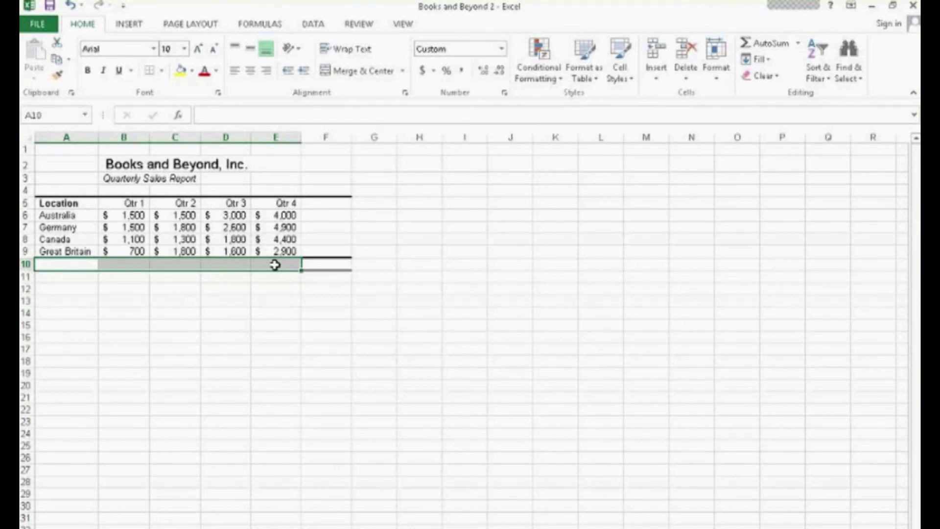
# Select the sales figures in B6:E9 and look through the Quick Analysis formatting, charts, totals, tables and sparklines options.
pyautogui.click(128, 216)
pyautogui.moveTo(128, 215); pyautogui.dragTo(283, 253)
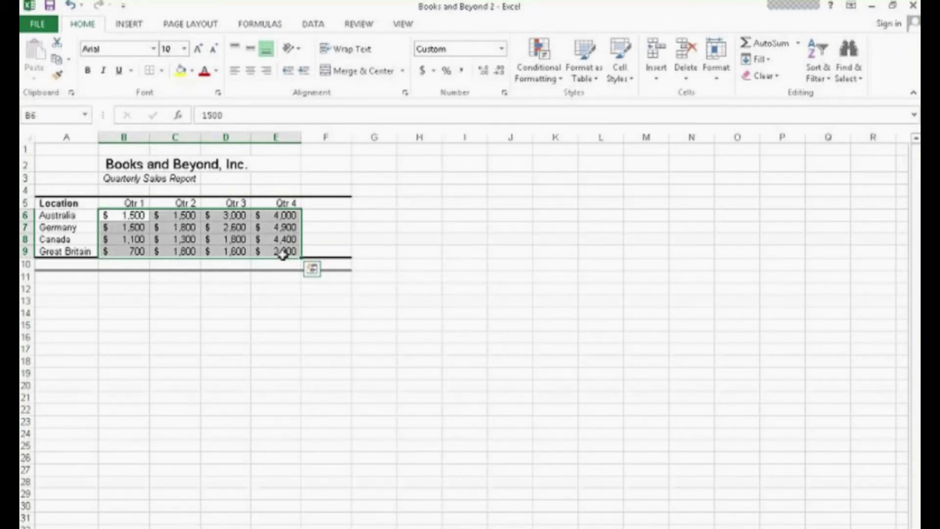
pyautogui.click(313, 270)
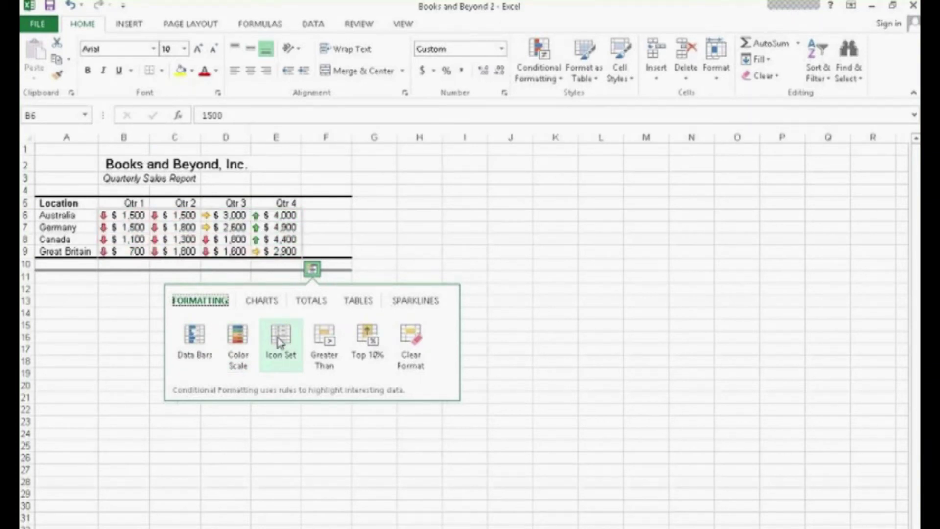
pyautogui.click(264, 303)
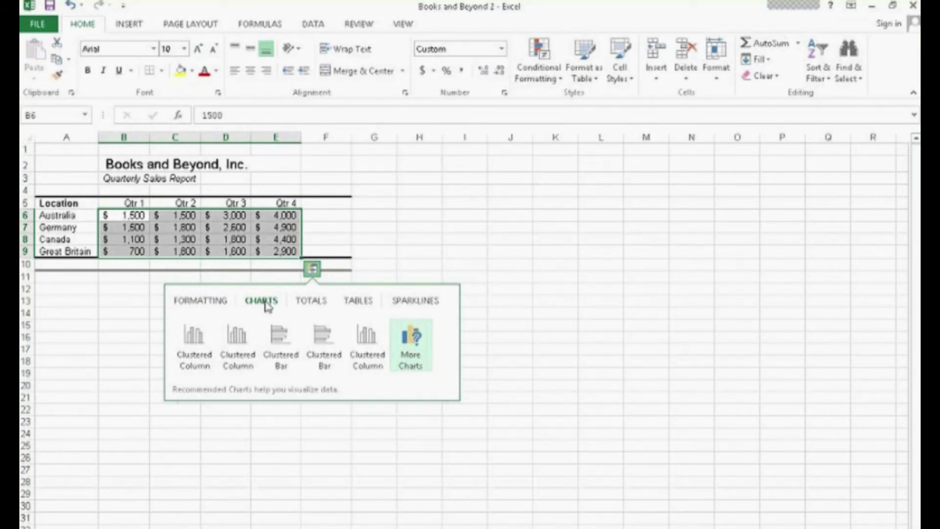
pyautogui.click(311, 304)
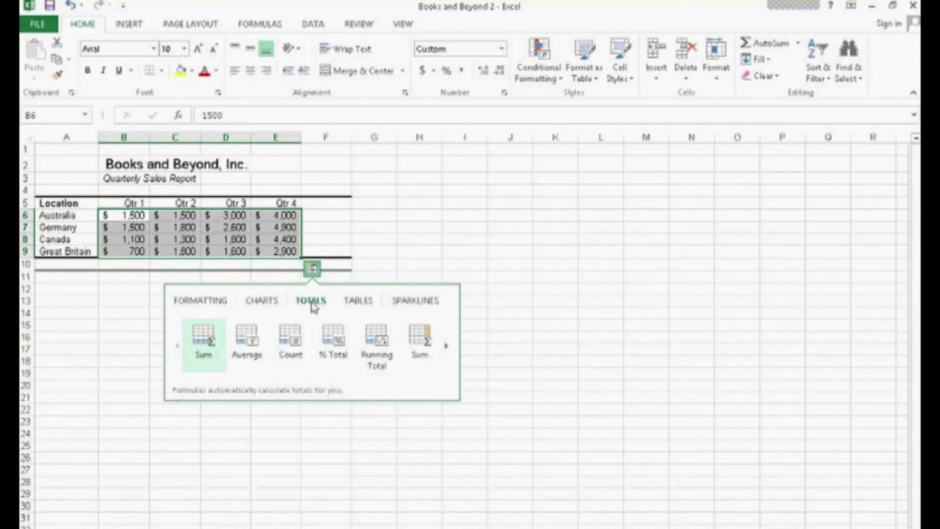
pyautogui.click(366, 306)
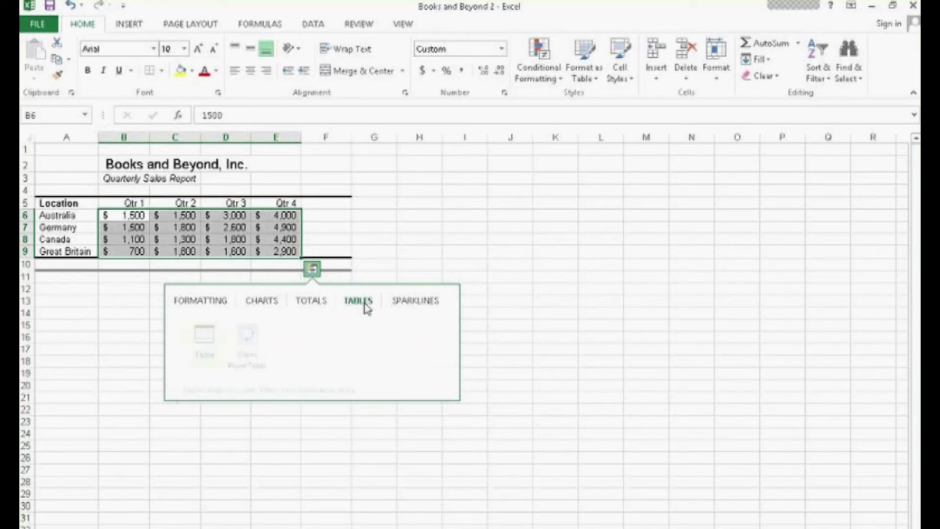
pyautogui.click(412, 307)
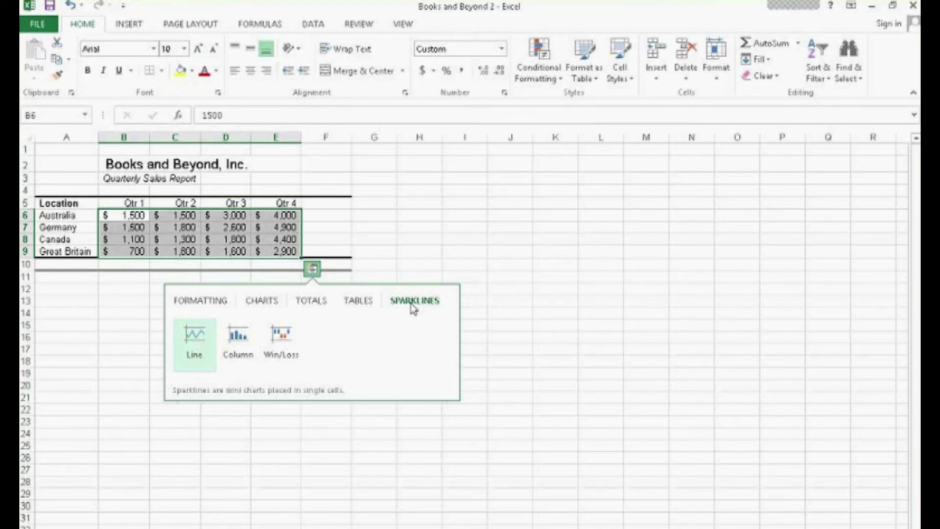
# Use Quick Analysis to add column sums in row 10 and line sparklines for the figures in B6:E9.
pyautogui.click(308, 307)
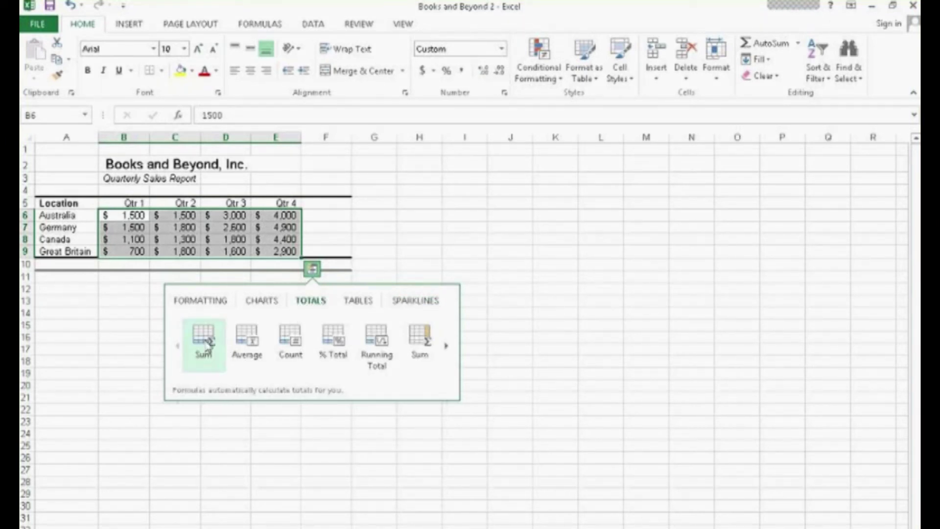
pyautogui.click(205, 340)
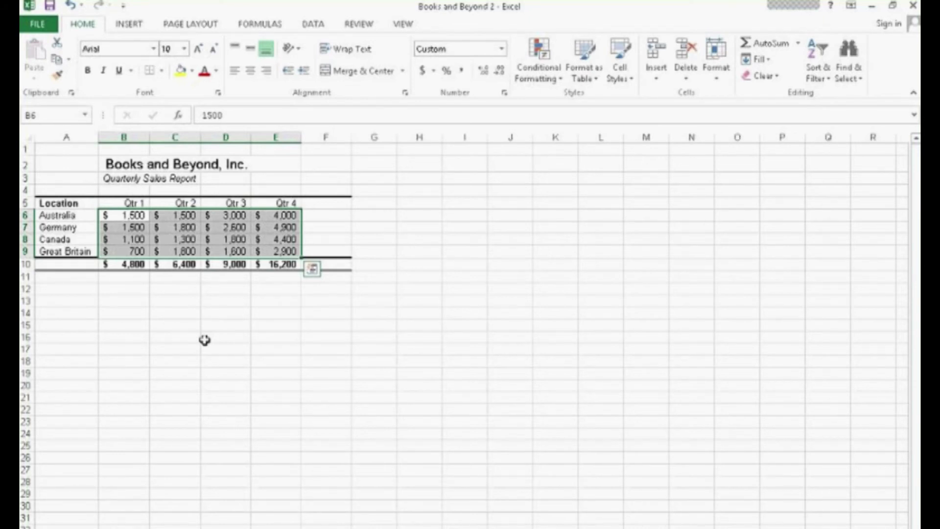
pyautogui.click(312, 273)
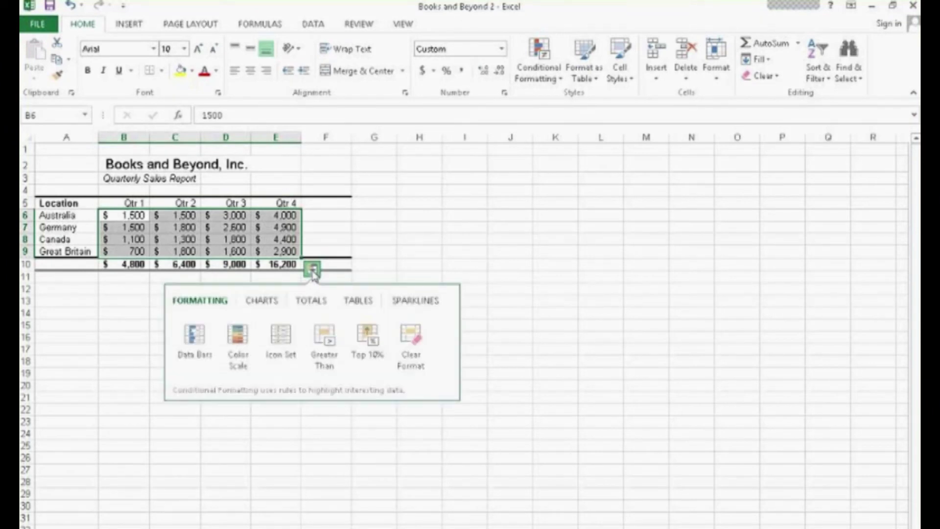
pyautogui.click(418, 303)
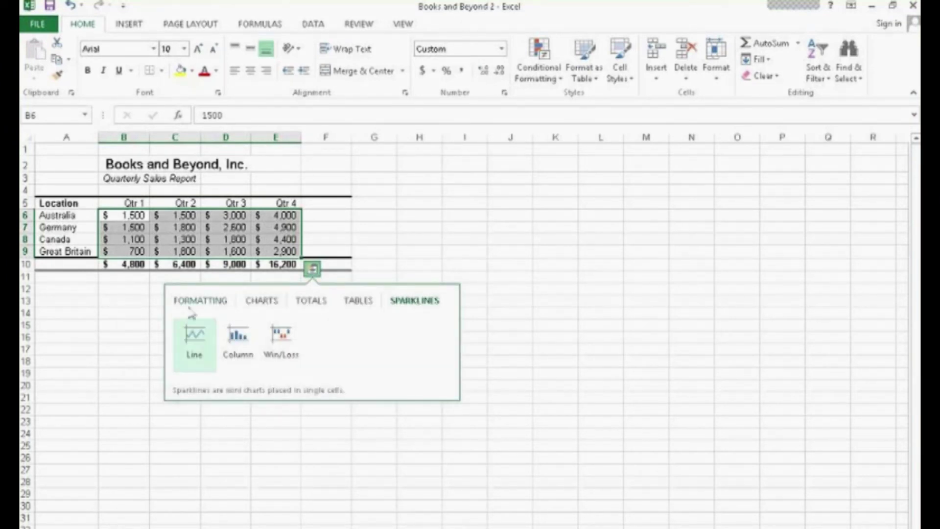
pyautogui.click(198, 341)
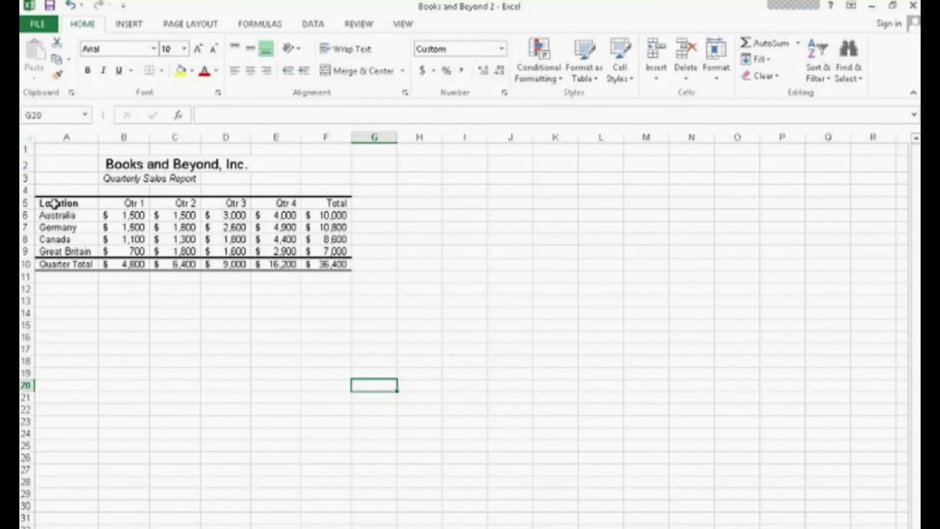
# Compare the recommended charts for A5:E9, and insert the Clustered Column chart with the quarters along the horizontal axis.
pyautogui.click(53, 204)
pyautogui.moveTo(105, 214); pyautogui.dragTo(265, 252)
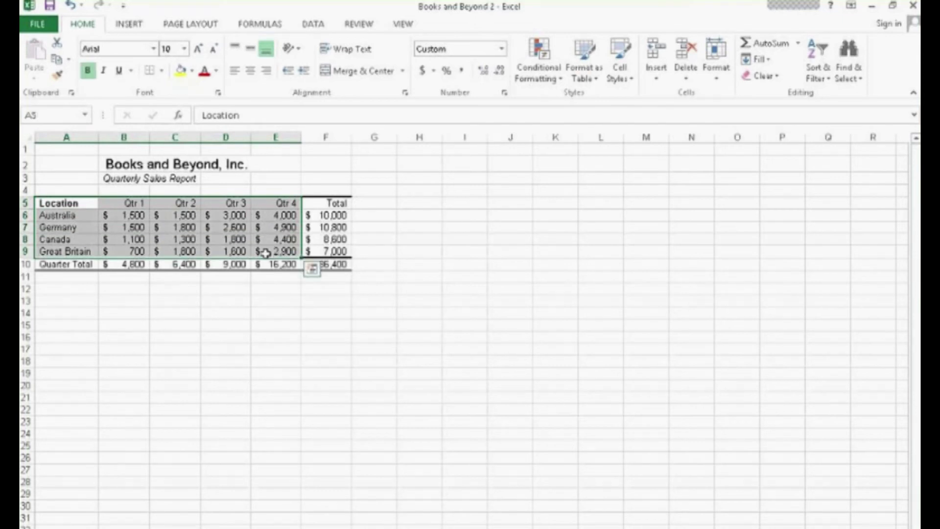
pyautogui.click(130, 26)
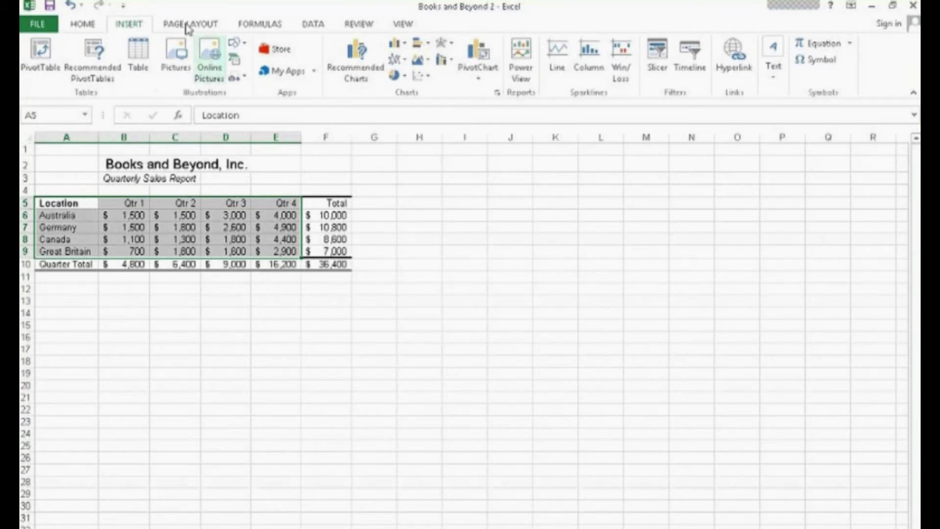
pyautogui.click(351, 71)
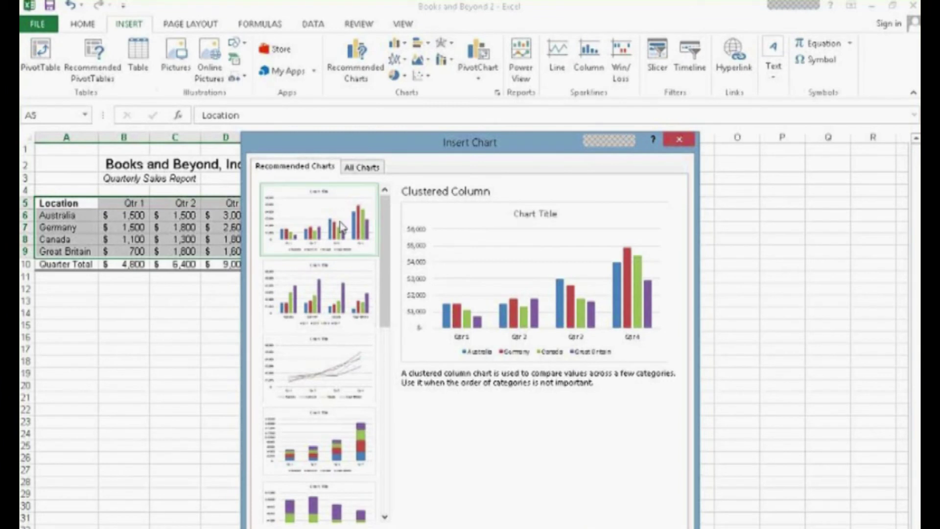
pyautogui.click(341, 318)
pyautogui.click(340, 383)
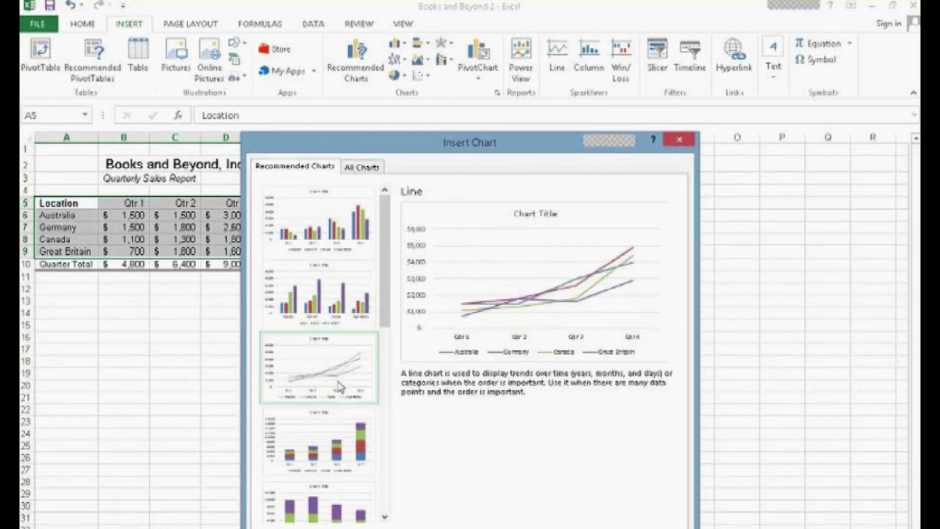
pyautogui.click(328, 460)
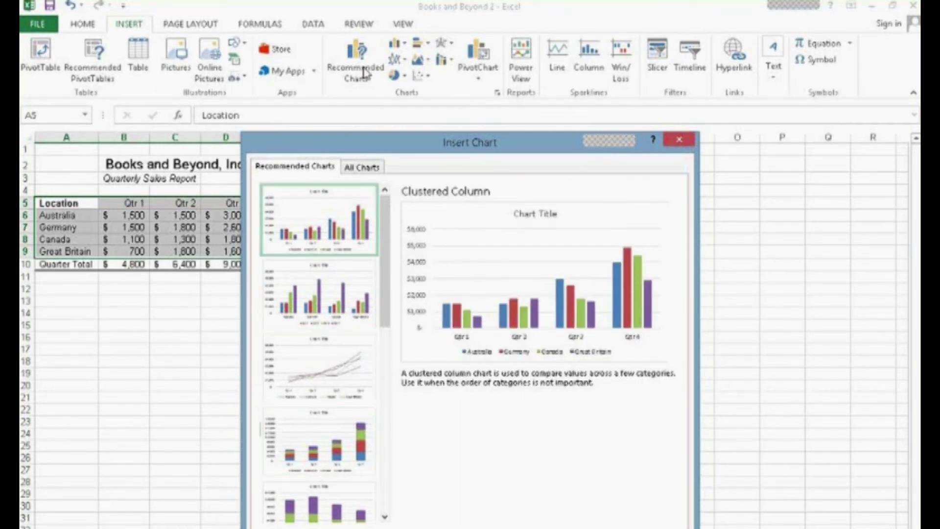
pyautogui.click(313, 512)
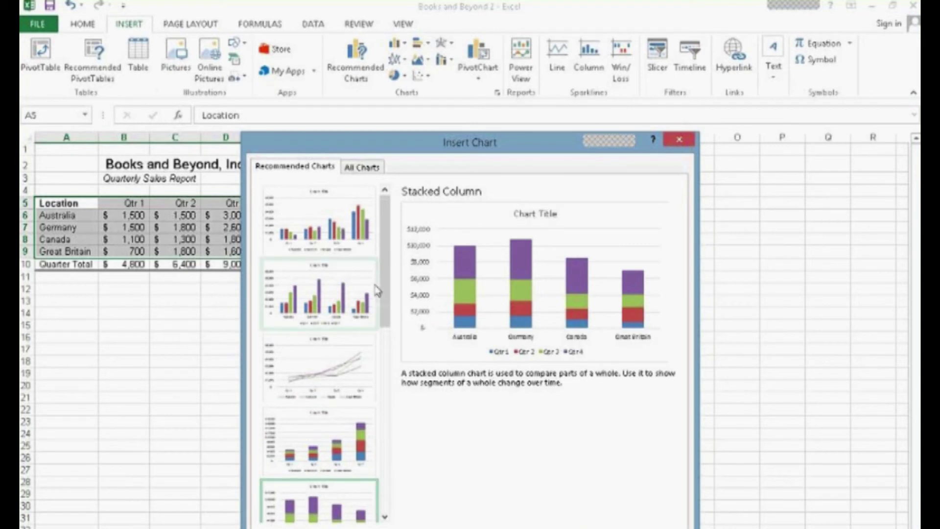
pyautogui.moveTo(384, 272); pyautogui.dragTo(394, 498)
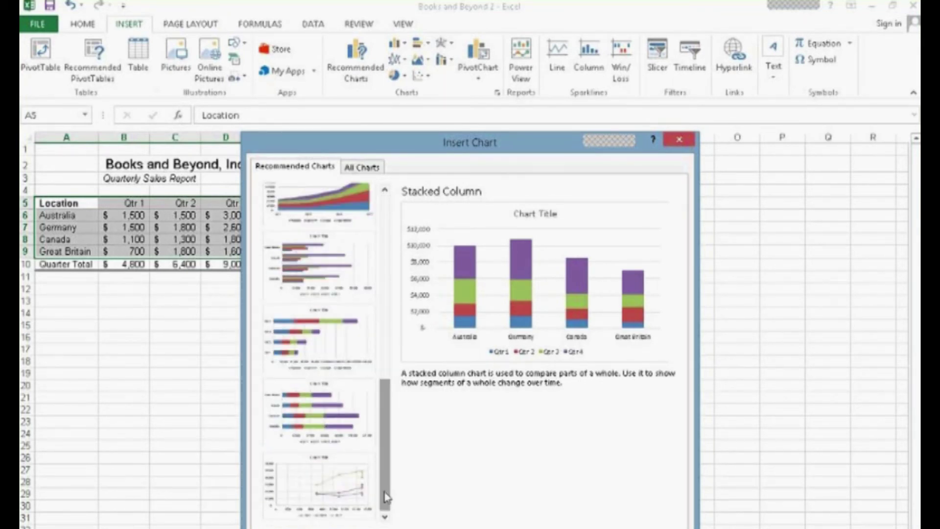
pyautogui.moveTo(387, 496); pyautogui.dragTo(402, 280)
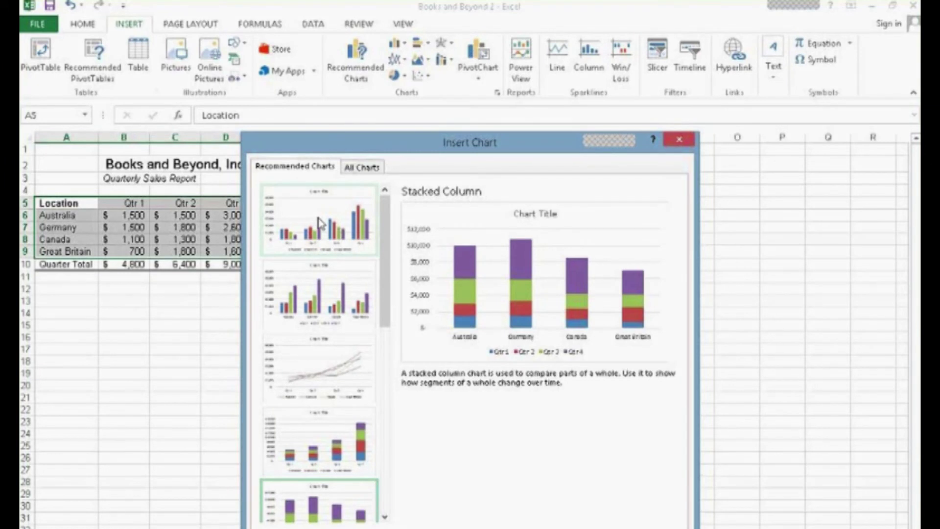
pyautogui.click(326, 231)
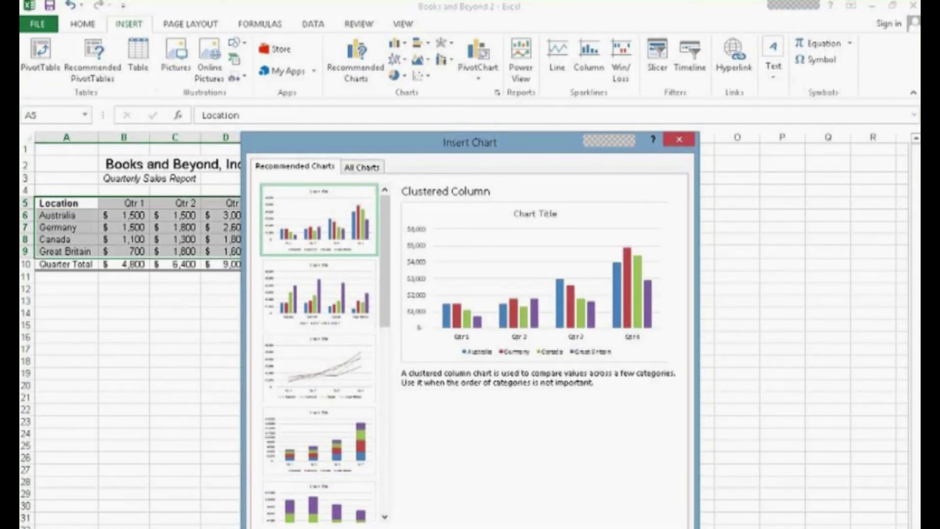
pyautogui.press('Return')
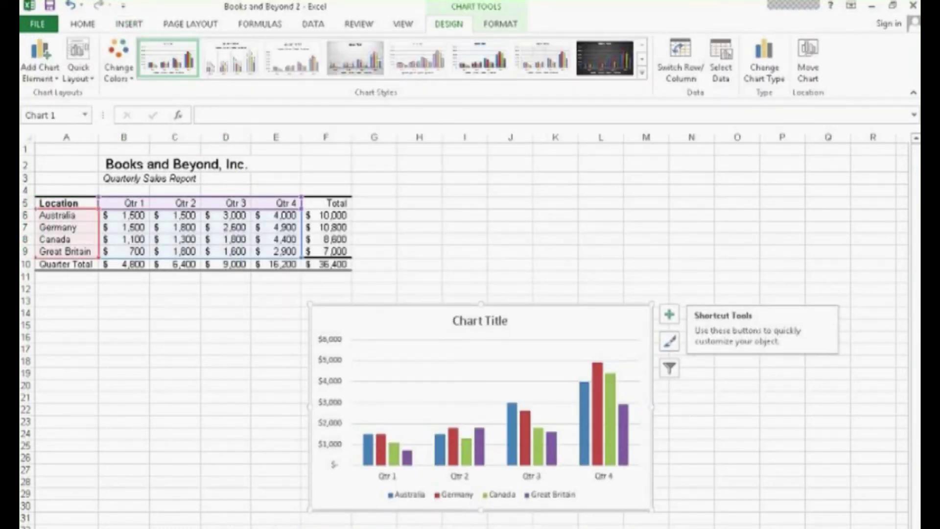
# Look at the quick layouts for the chart and recolor it with the Colorful palette of red, purple, orange and dark red.
pyautogui.click(81, 72)
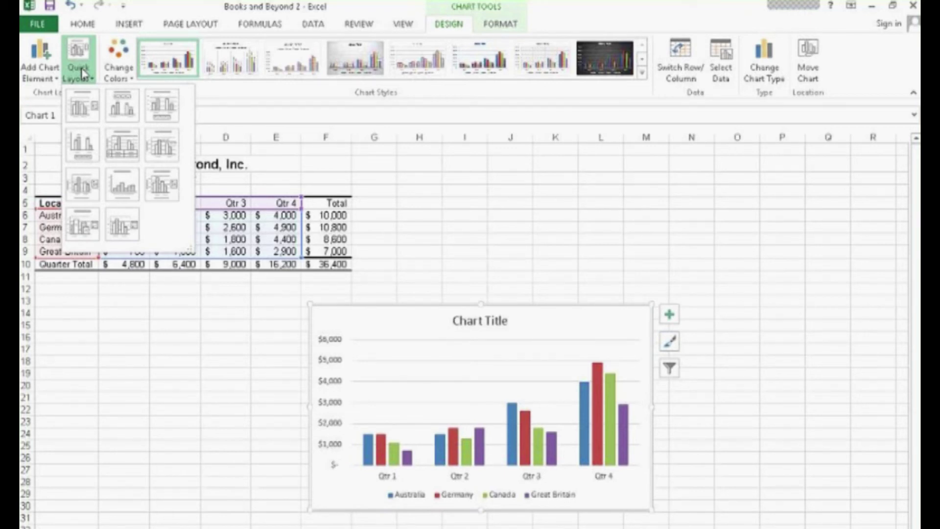
pyautogui.click(164, 3)
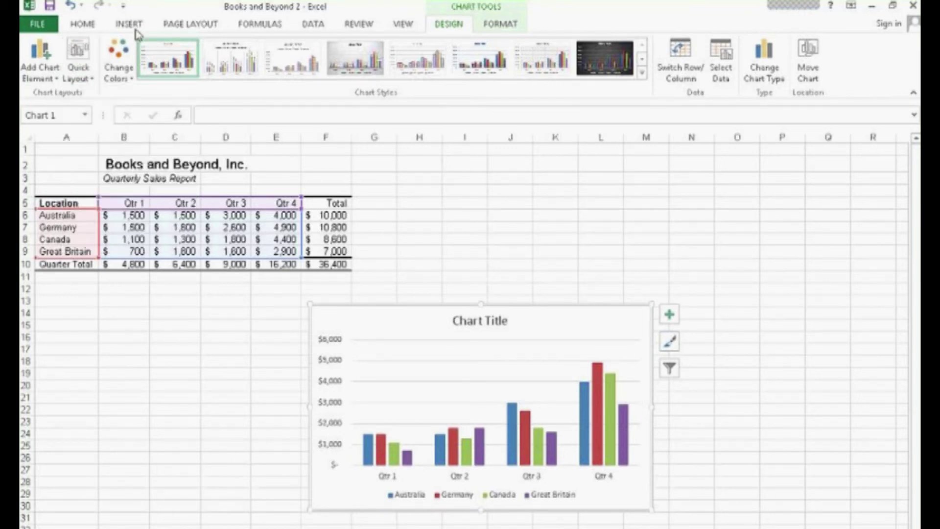
pyautogui.click(116, 73)
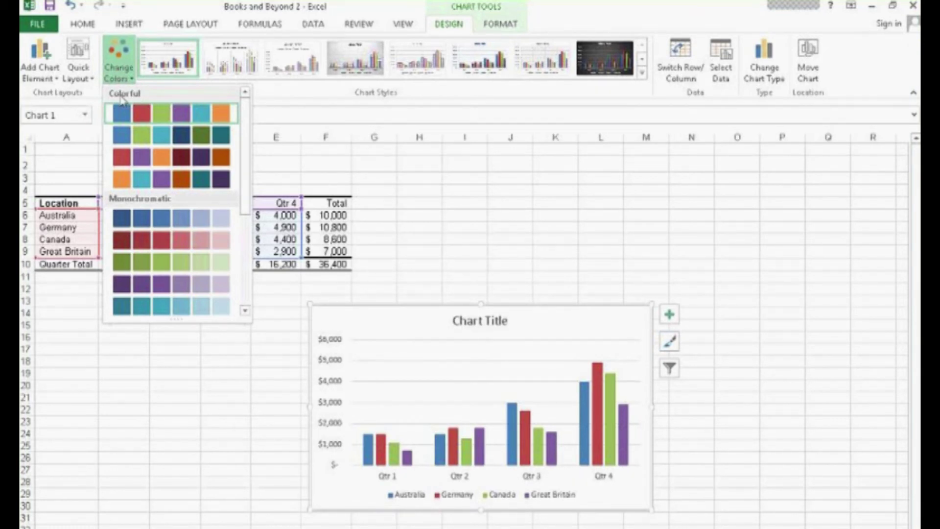
pyautogui.press('Escape')
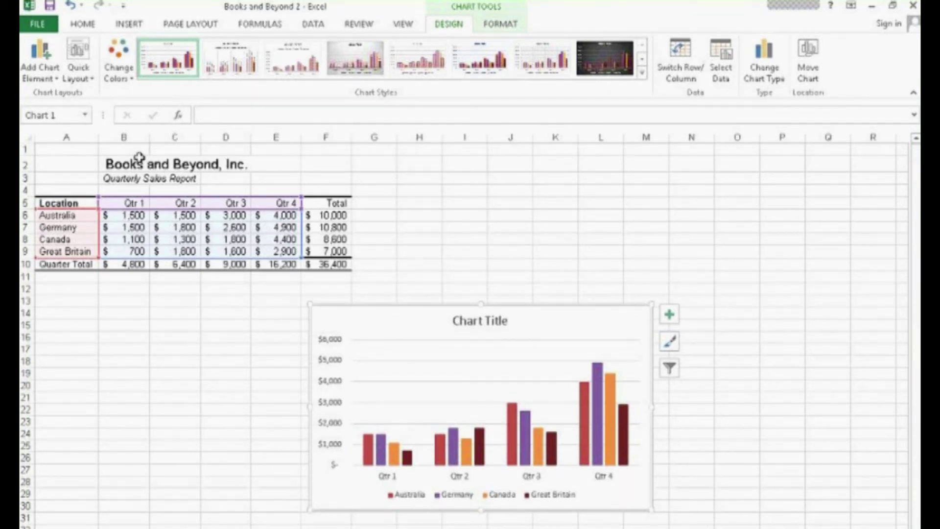
# Remove the chart title and place the legend at the top of the column chart.
pyautogui.click(670, 315)
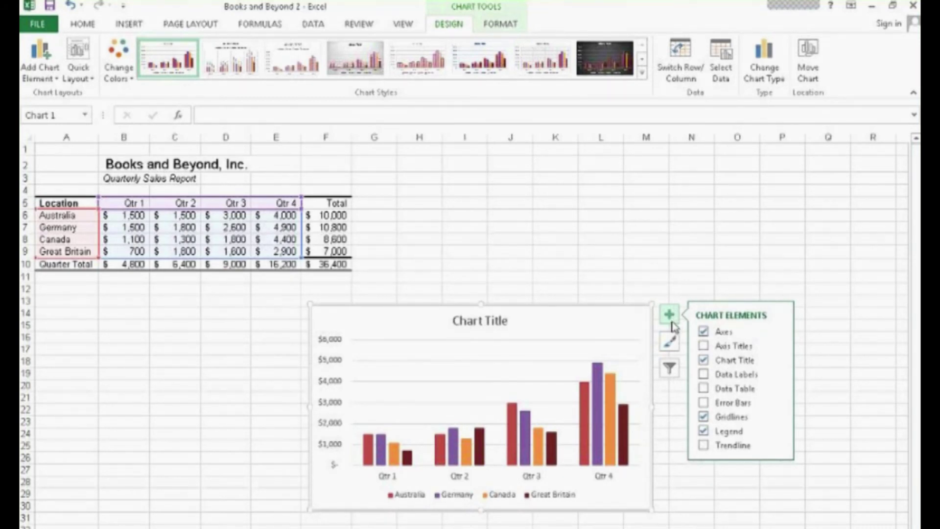
pyautogui.click(703, 362)
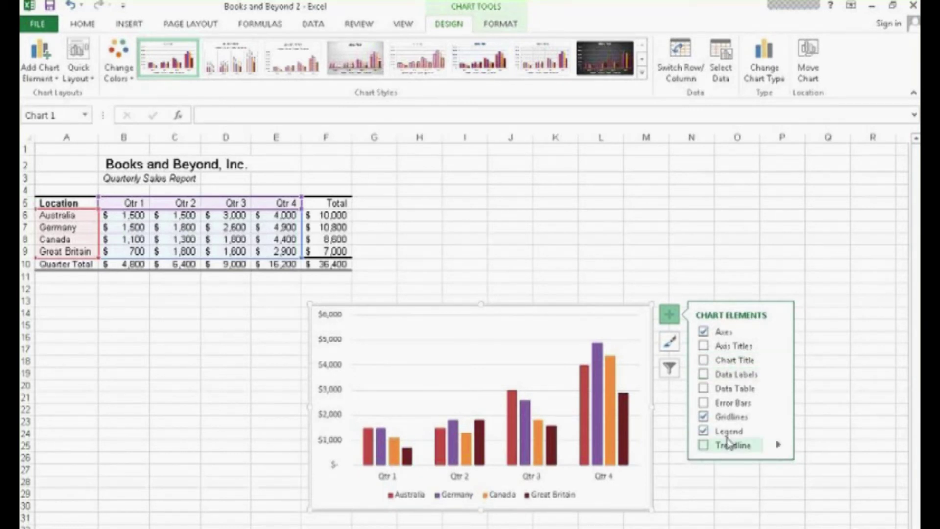
pyautogui.click(779, 434)
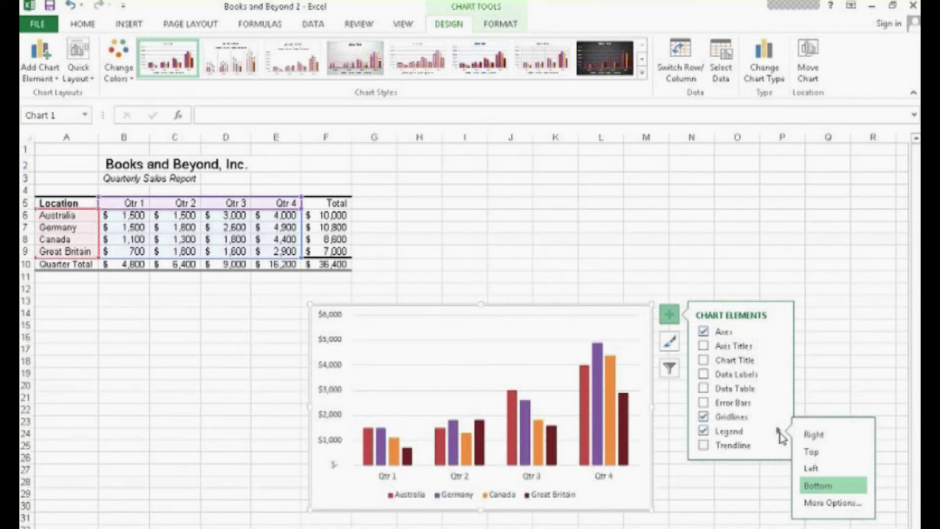
pyautogui.click(811, 452)
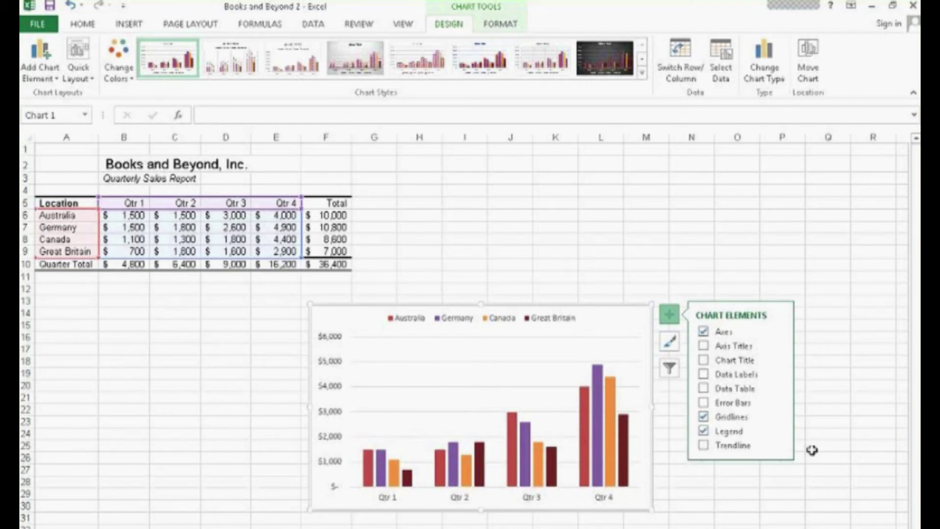
# Apply the second chart style, with rotated data labels above the columns, to the column chart.
pyautogui.click(669, 341)
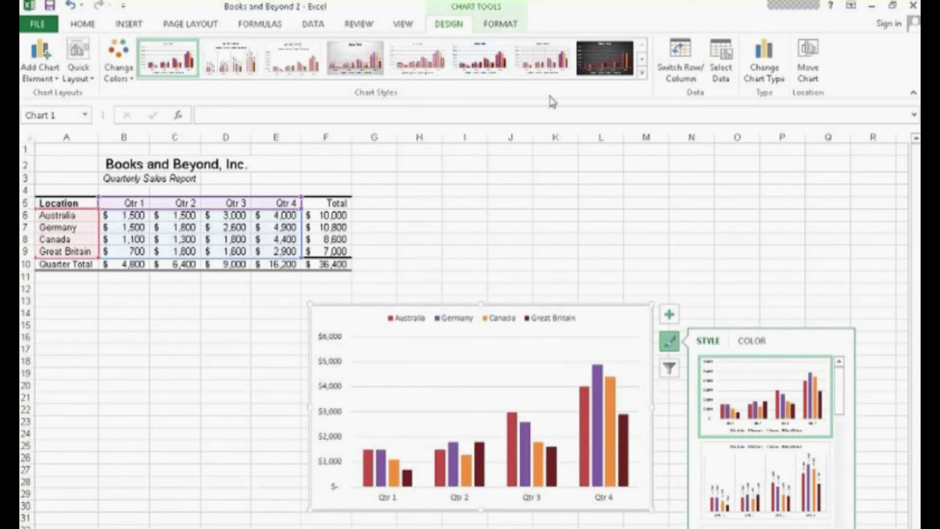
pyautogui.click(748, 501)
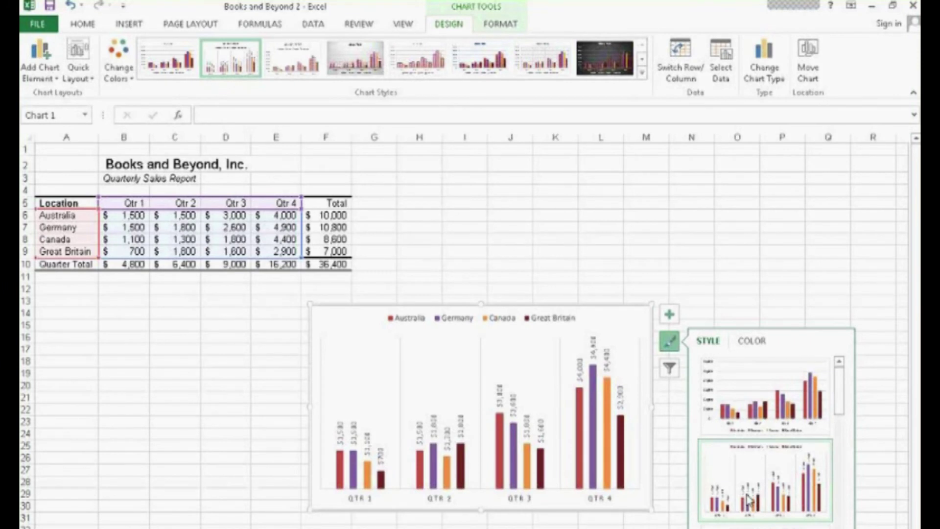
# Try filtering the chart to Qtr 3 and Qtr 4 only, and restore all four quarters.
pyautogui.click(668, 377)
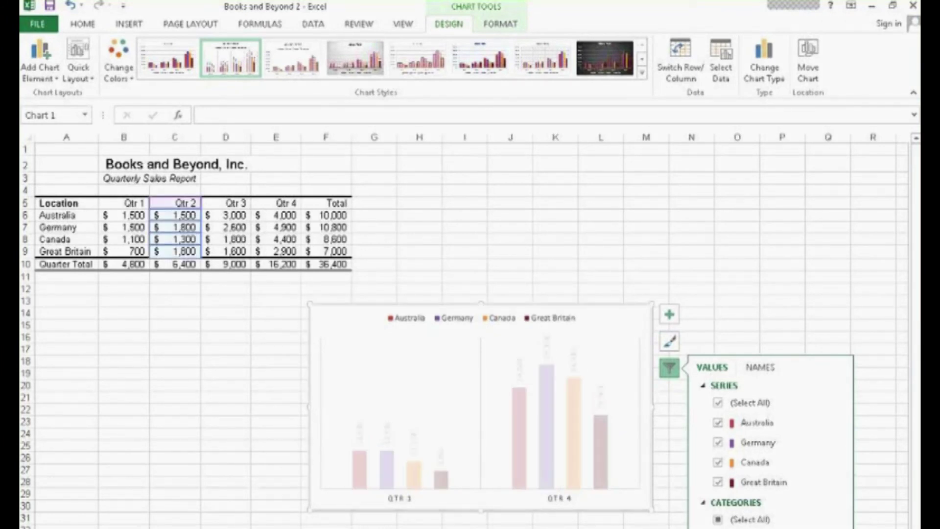
pyautogui.click(718, 528)
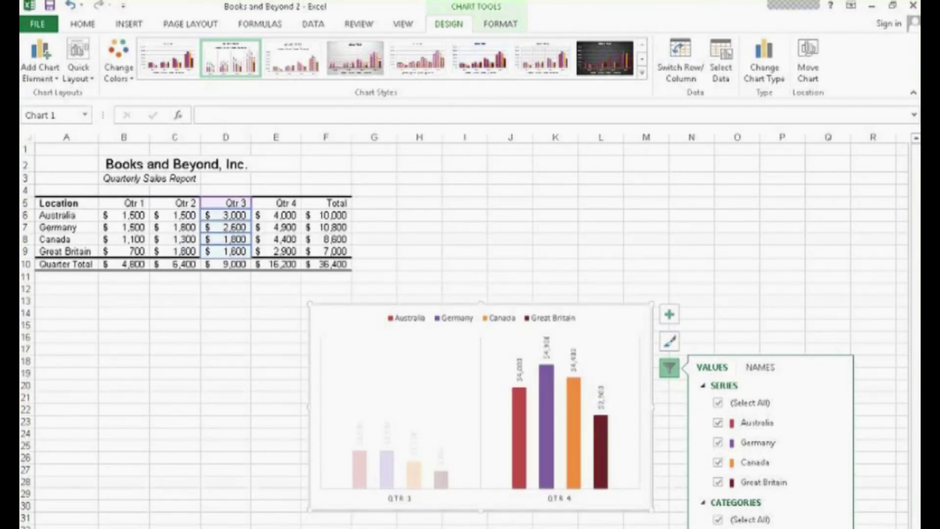
pyautogui.click(718, 528)
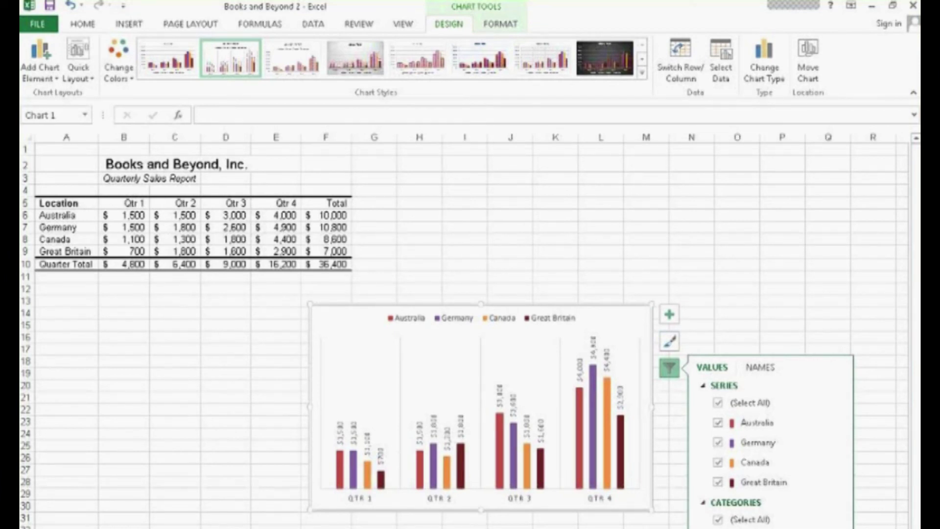
# Open the Employee Payroll workbook from the Office 2013 New Features - Webinar folder on the computer.
pyautogui.click(912, 6)
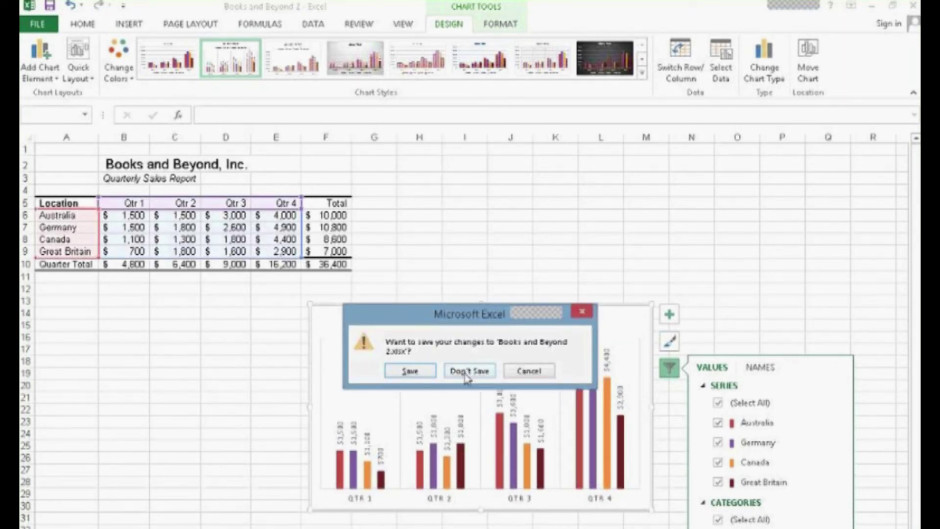
pyautogui.click(526, 372)
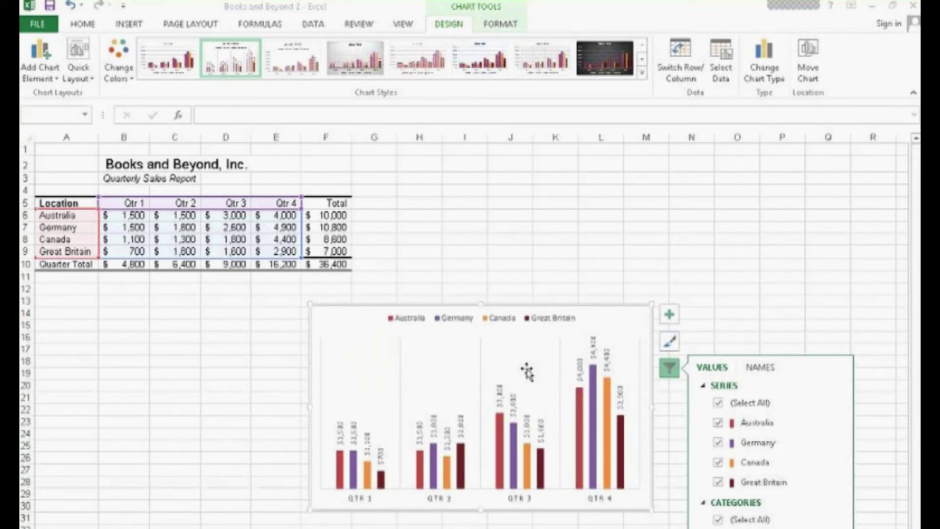
pyautogui.click(37, 25)
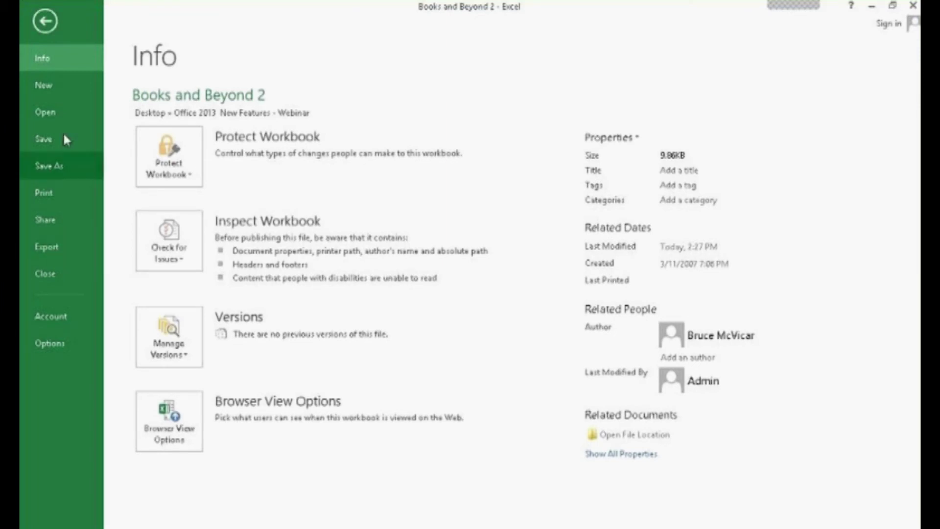
pyautogui.click(55, 114)
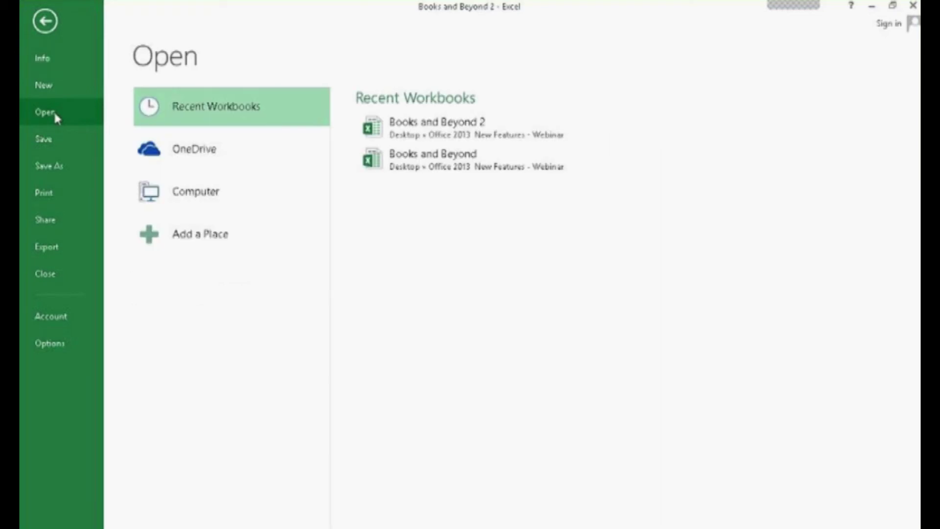
pyautogui.click(215, 198)
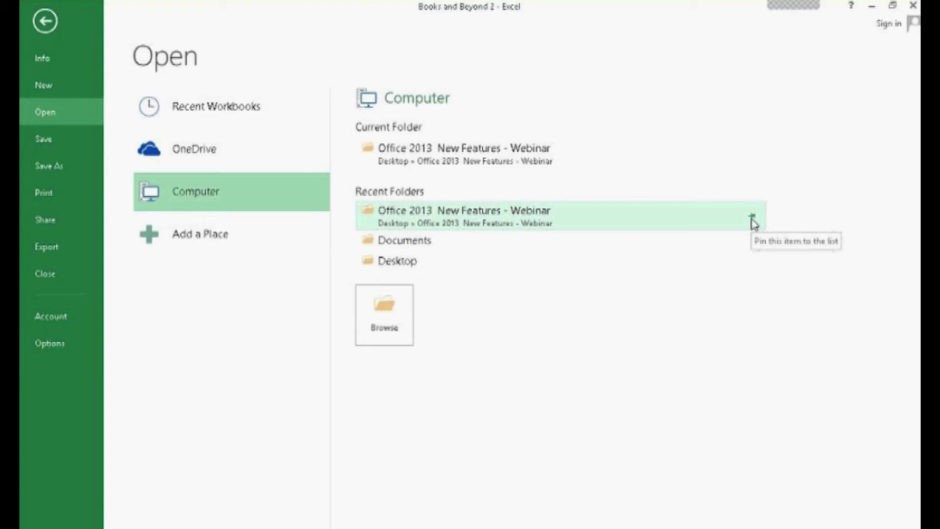
pyautogui.click(516, 159)
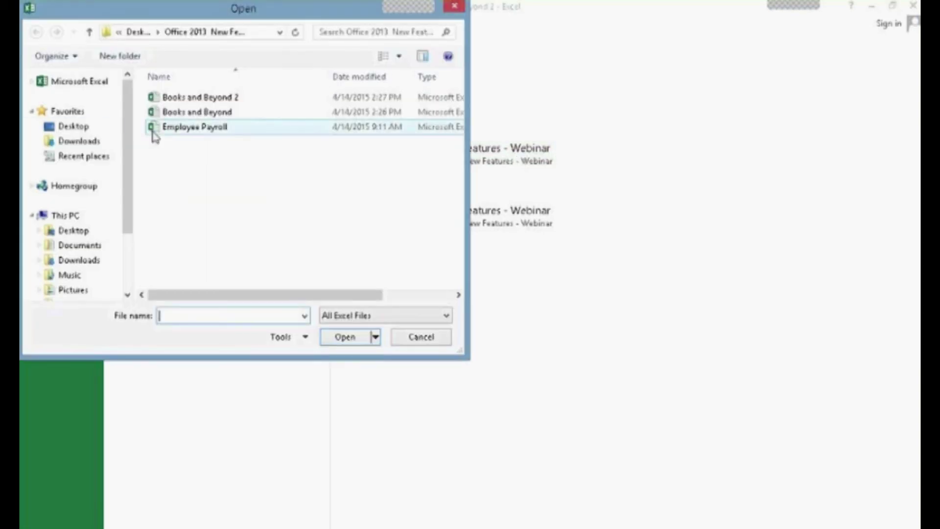
pyautogui.click(196, 127)
pyautogui.click(353, 338)
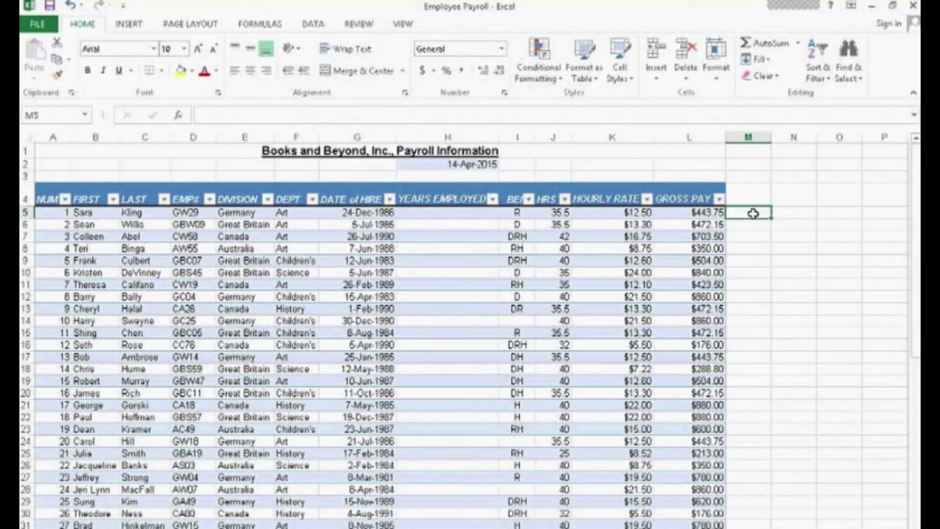
# Enter the first two employees' full names in M5:M6, Flash Fill the remaining names and auto-fit column M.
pyautogui.write('Sara')
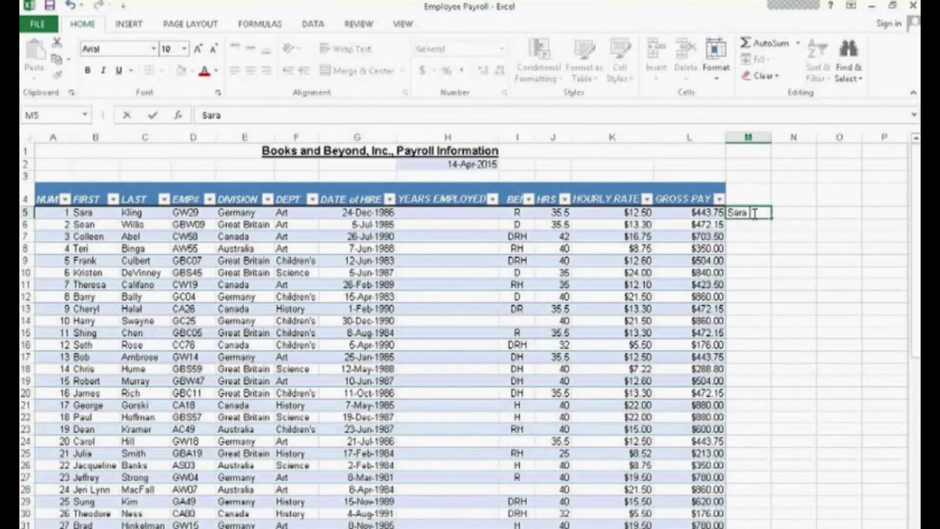
pyautogui.write(' Kling')
pyautogui.press('Return')
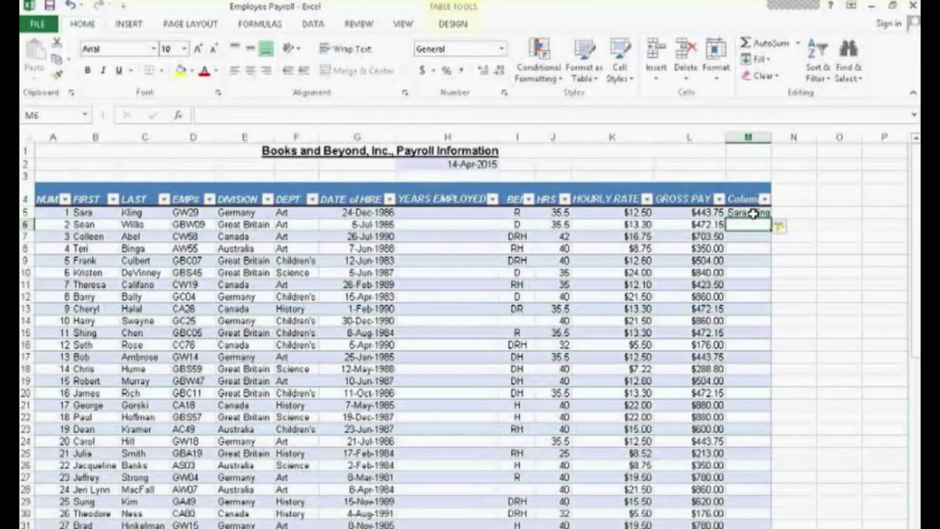
pyautogui.write('Sean Willis')
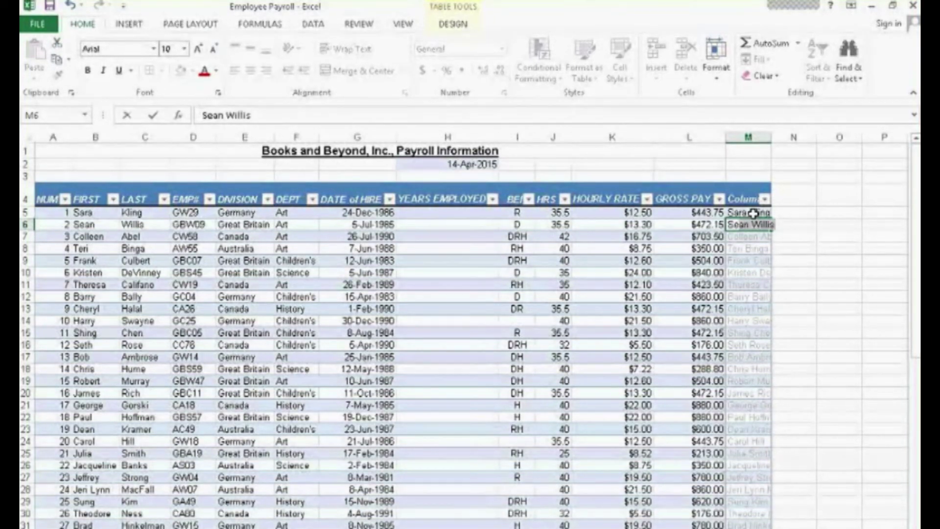
pyautogui.press('Return')
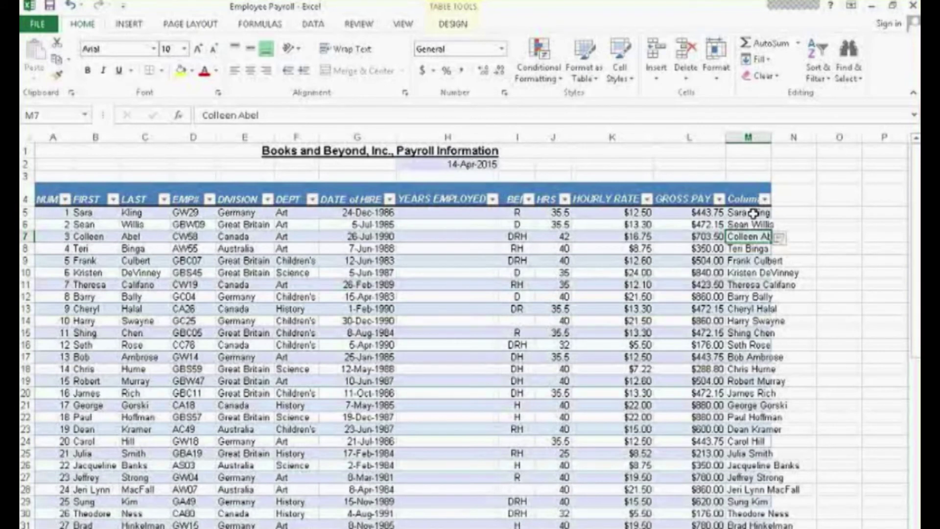
pyautogui.doubleClick(770, 137)
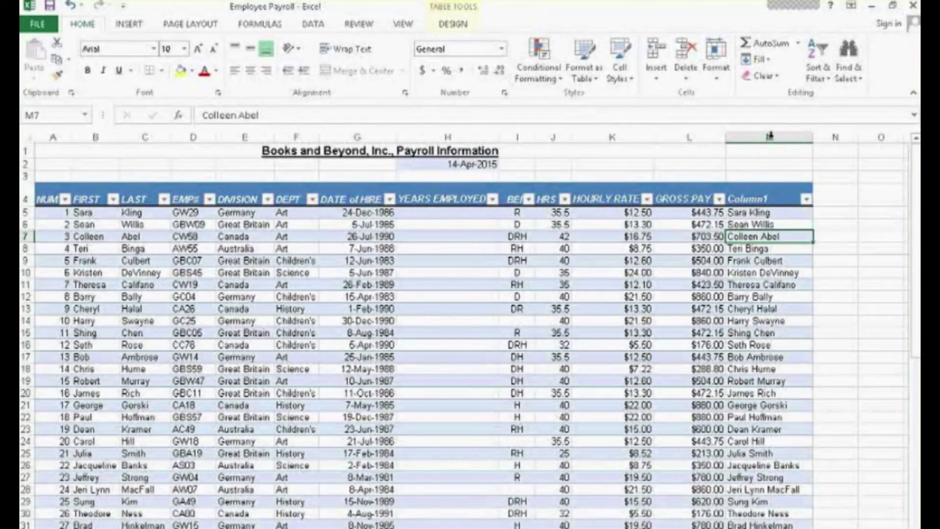
# Enter the employee number prefixes GW in N5 and GBW in N6, and Flash Fill the prefixes for the remaining employees.
pyautogui.click(834, 212)
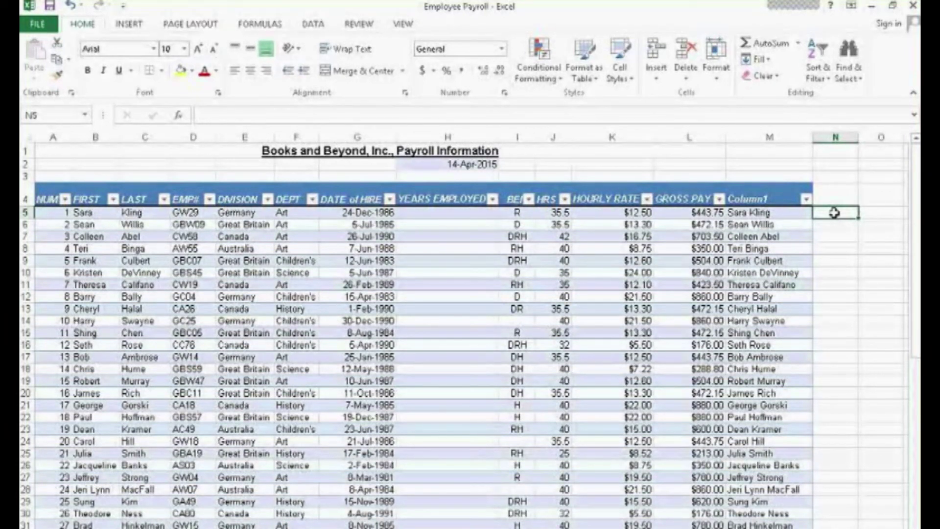
pyautogui.write('GW')
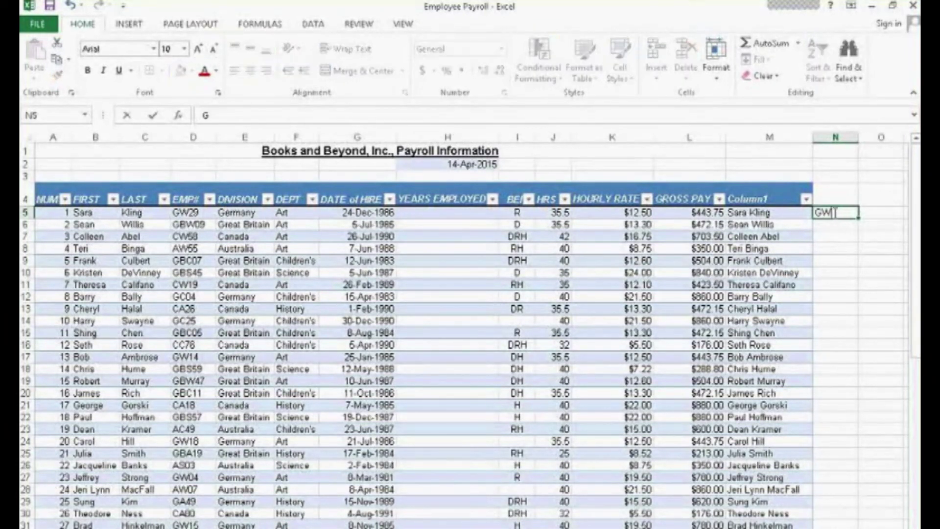
pyautogui.press('Return')
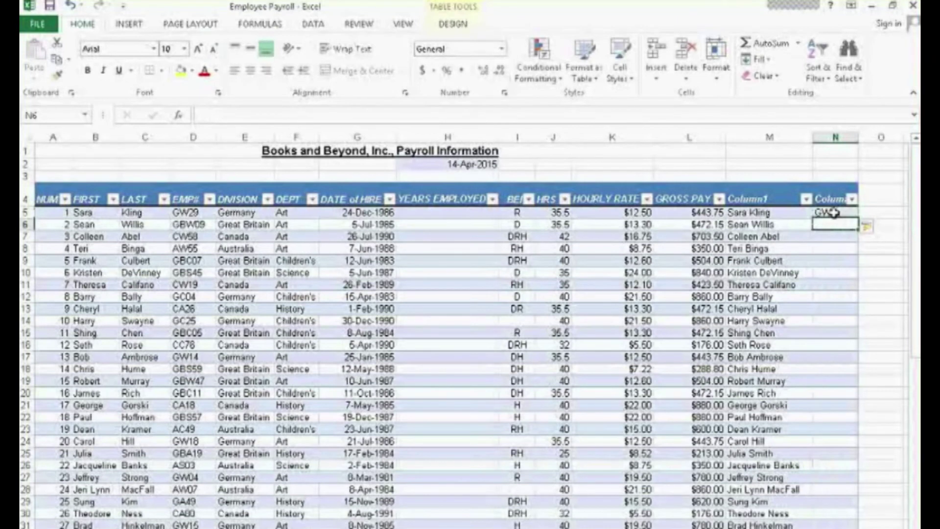
pyautogui.write('B')
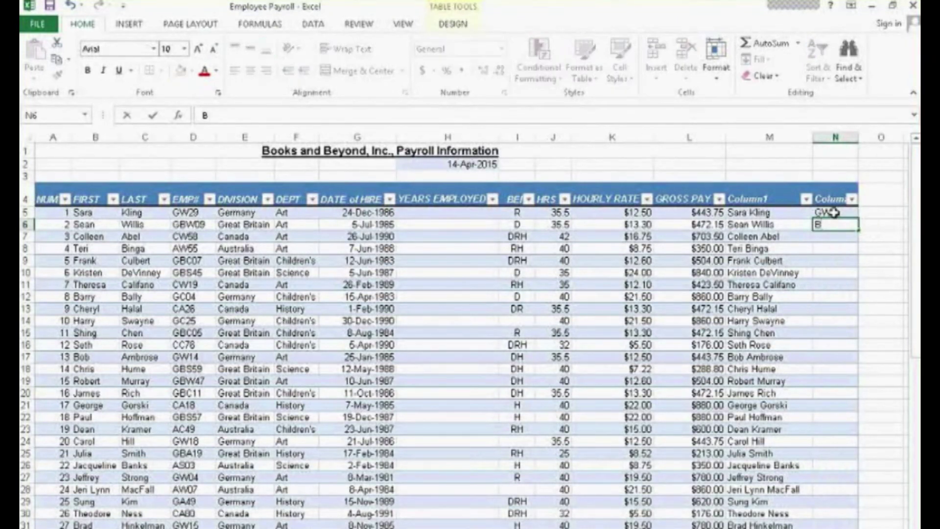
pyautogui.write('B')
pyautogui.press('BackSpace')
pyautogui.press('BackSpace')
pyautogui.write('GW')
pyautogui.press('BackSpace')
pyautogui.write('BW')
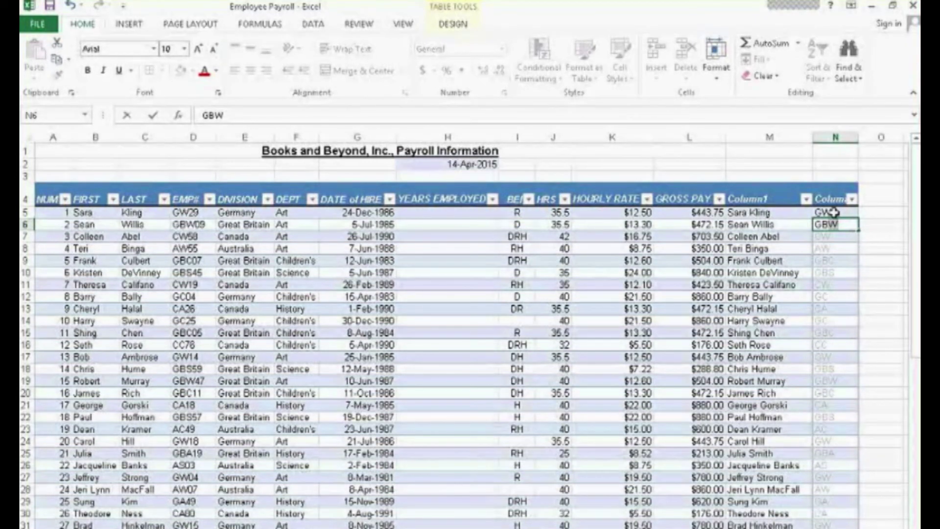
pyautogui.press('Return')
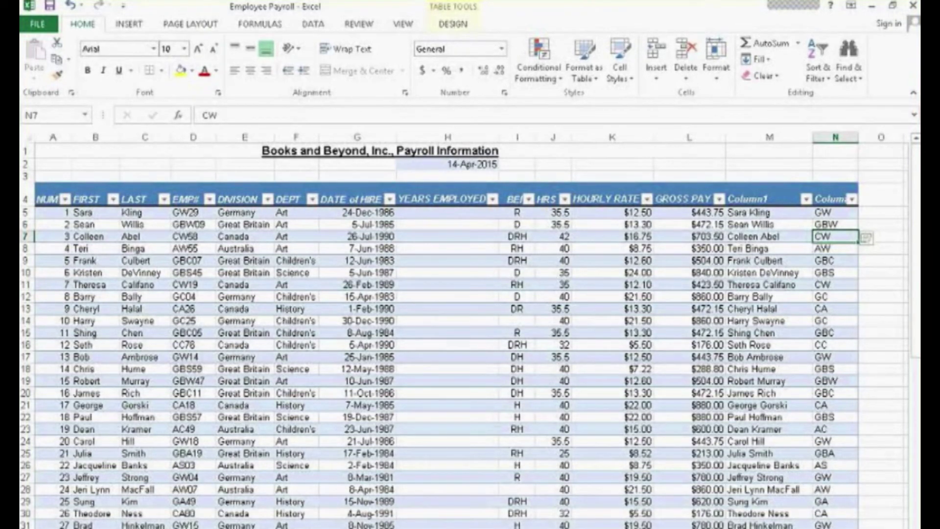
# Insert the recommended PivotTable Sum of HOURLY RATE by DEPT (+) from the payroll table.
pyautogui.click(238, 262)
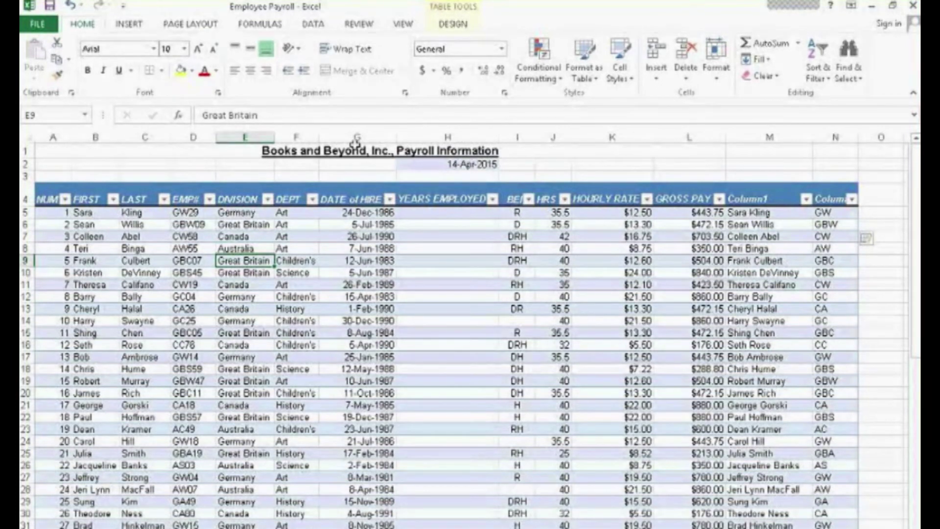
pyautogui.click(130, 29)
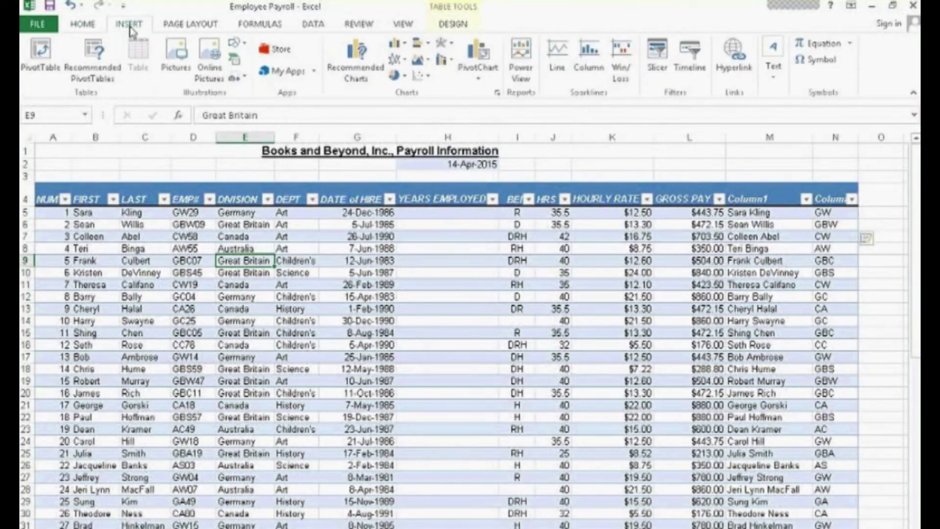
pyautogui.click(95, 64)
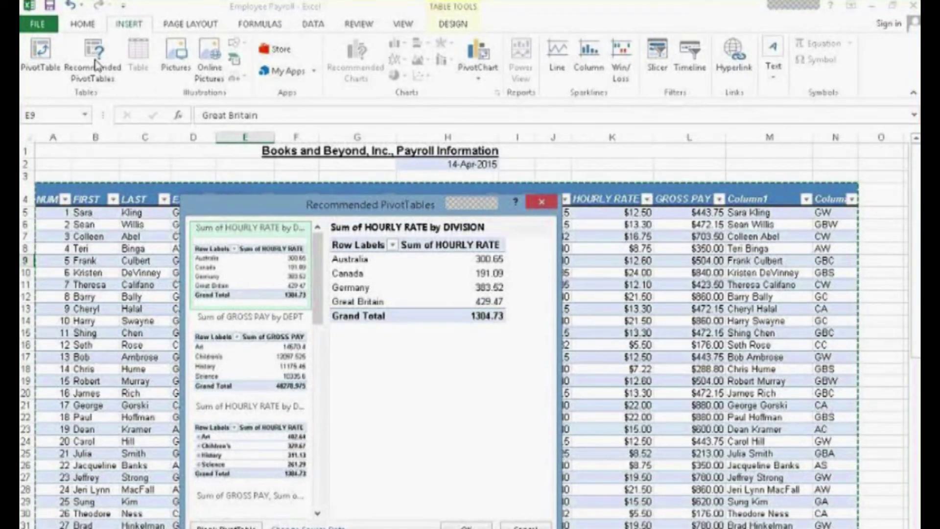
pyautogui.click(252, 453)
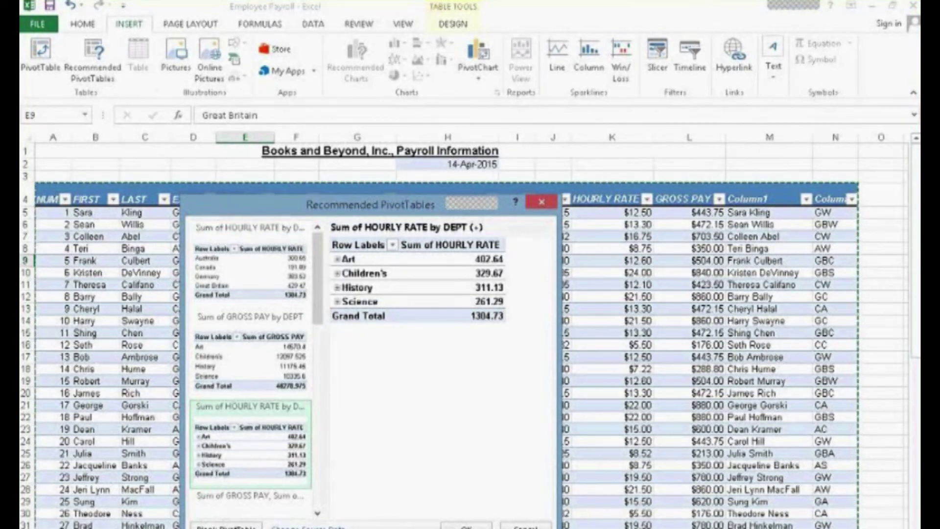
pyautogui.click(465, 526)
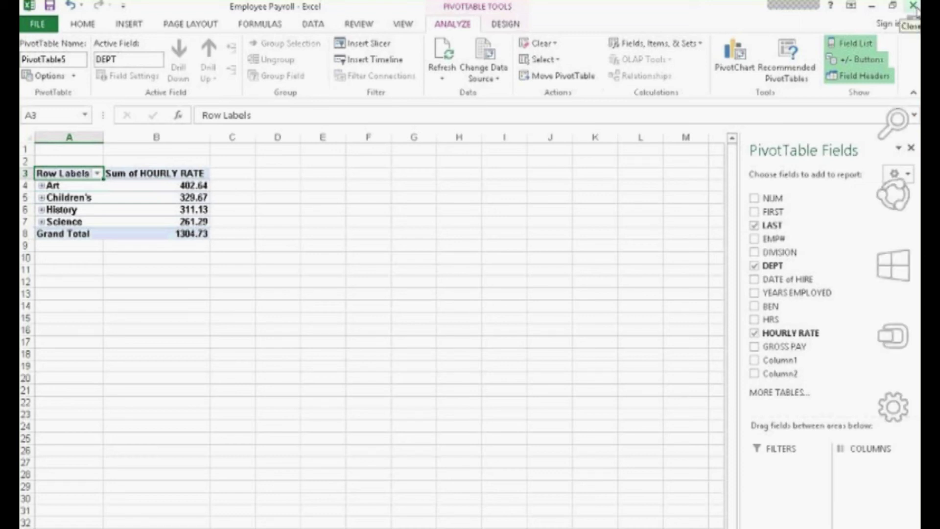
# Try closing the Employee Payroll workbook, cancel, and switch between it and the Books and Beyond 2 workbook.
pyautogui.click(913, 6)
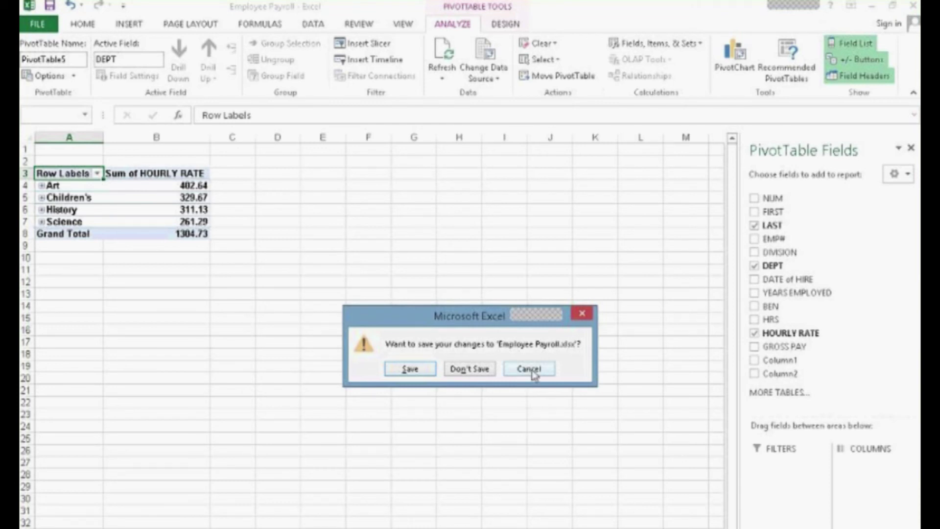
pyautogui.click(532, 370)
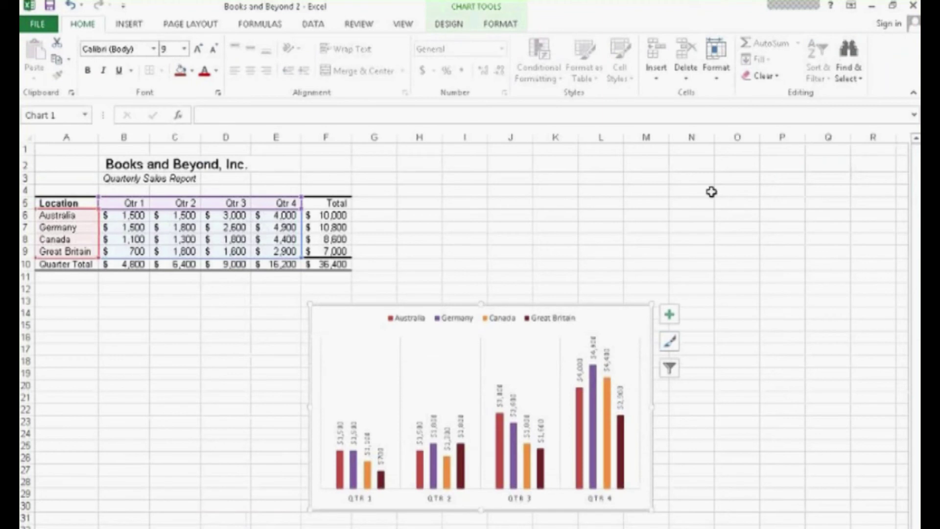
pyautogui.click(871, 7)
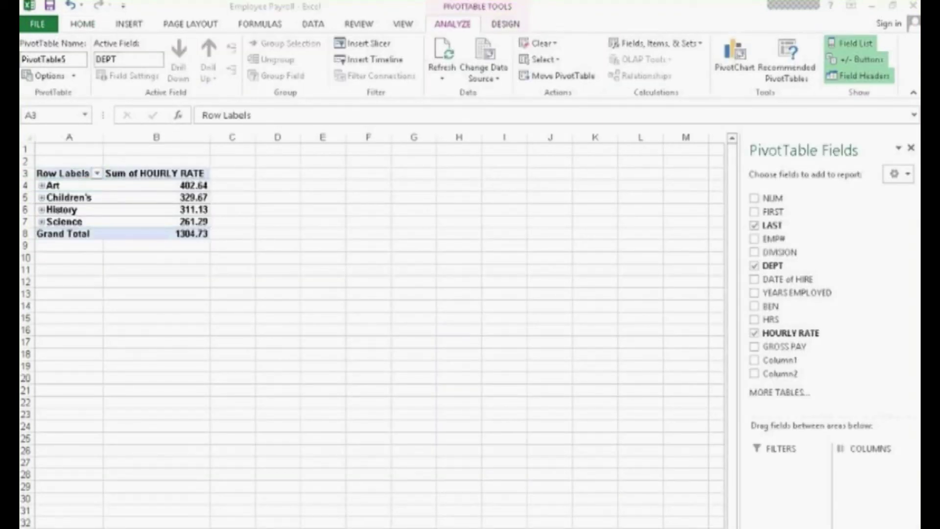
pyautogui.hotkey('alt', 'Tab')
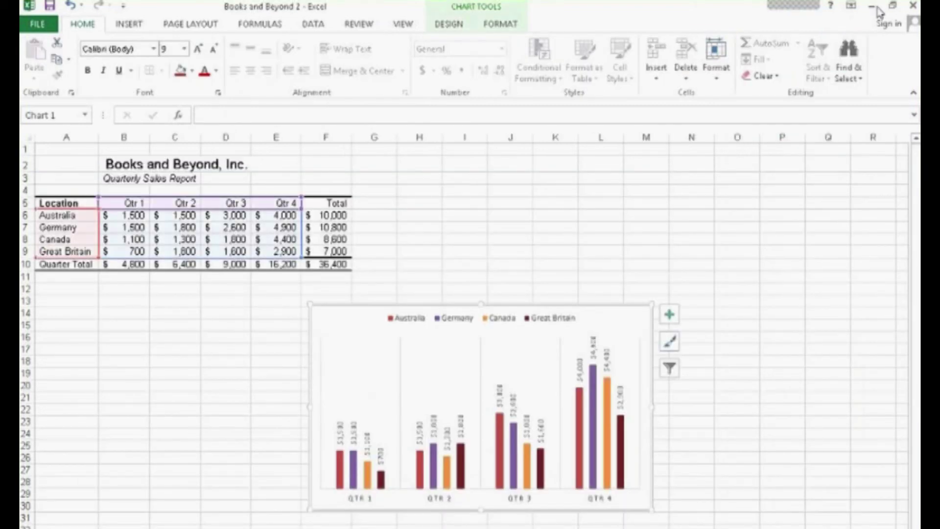
# Restore the Books and Beyond 2 and Employee Payroll windows to a smaller size and arrange them so both show on the desktop.
pyautogui.click(893, 7)
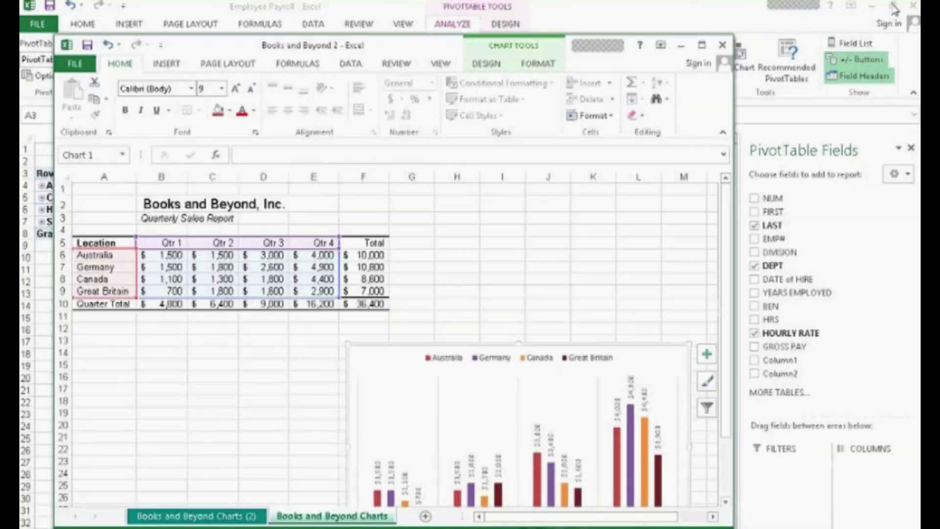
pyautogui.click(687, 14)
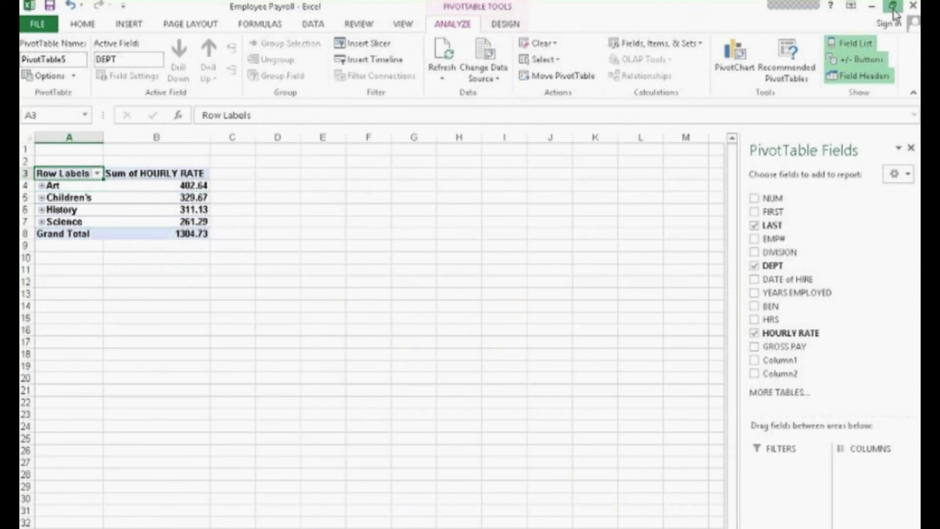
pyautogui.click(892, 6)
pyautogui.moveTo(438, 59); pyautogui.dragTo(591, 154)
pyautogui.moveTo(224, 49); pyautogui.dragTo(207, 37)
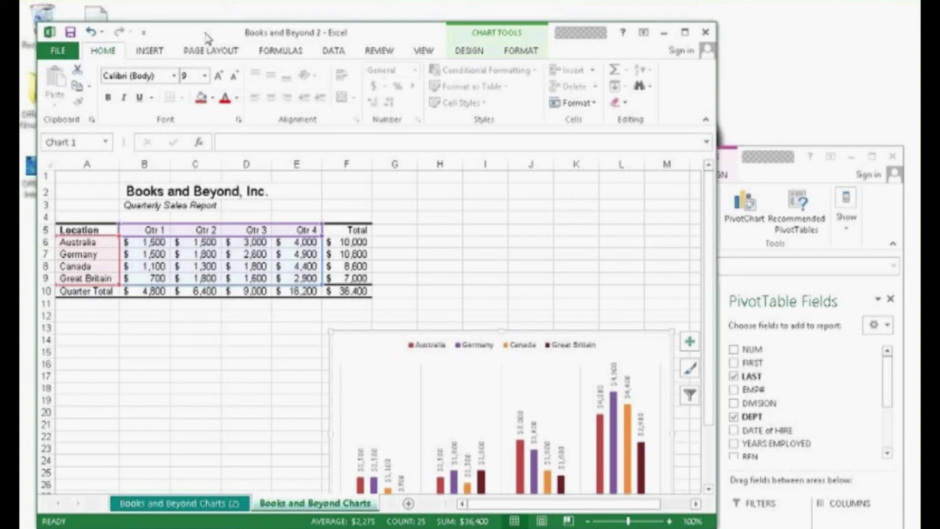
# Close the Books and Beyond 2 workbook without saving, and close the Employee Payroll workbook.
pyautogui.click(705, 33)
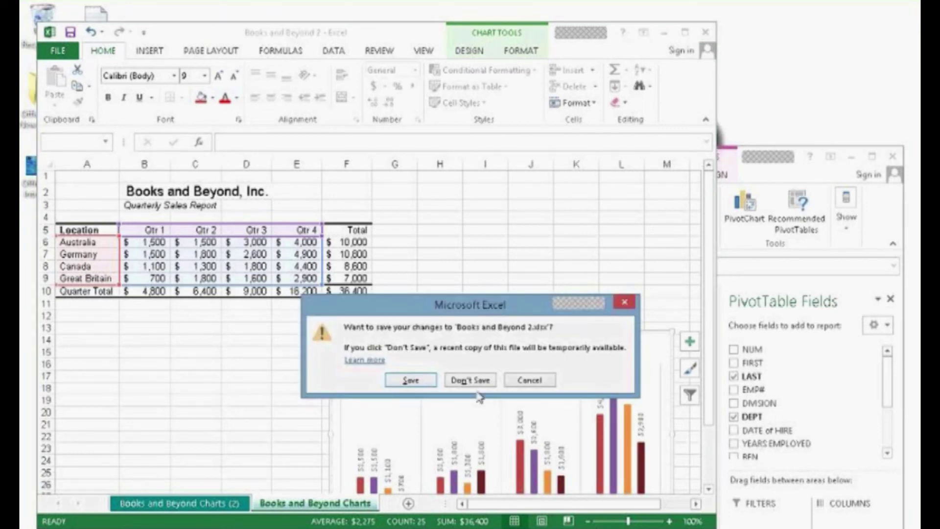
pyautogui.click(482, 380)
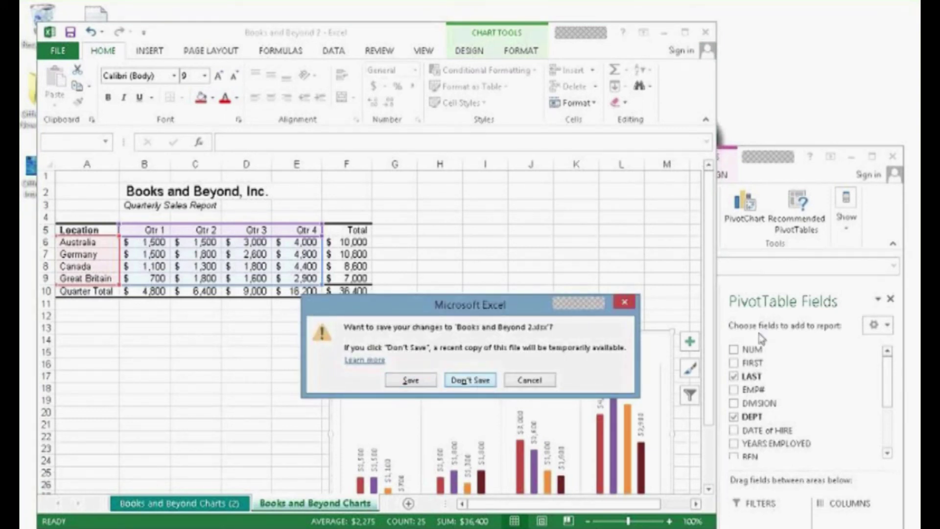
pyautogui.click(891, 157)
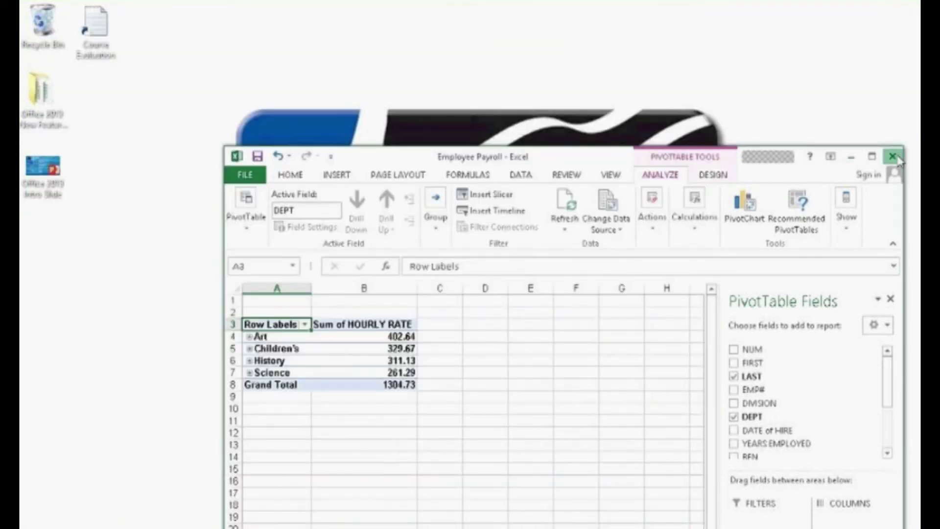
pyautogui.click(403, 381)
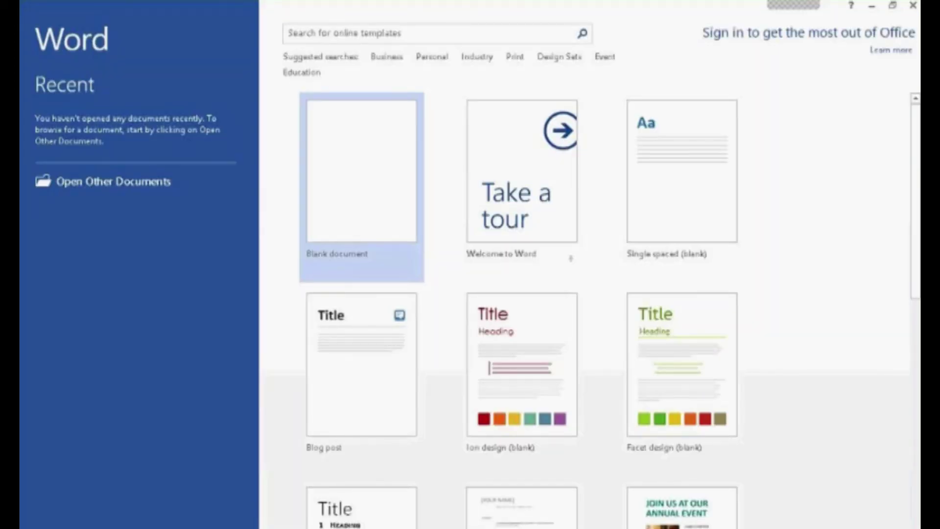
# In Word, open the Annual Report document from the Office 2013 New Features - Webinar folder on the desktop.
pyautogui.click(124, 191)
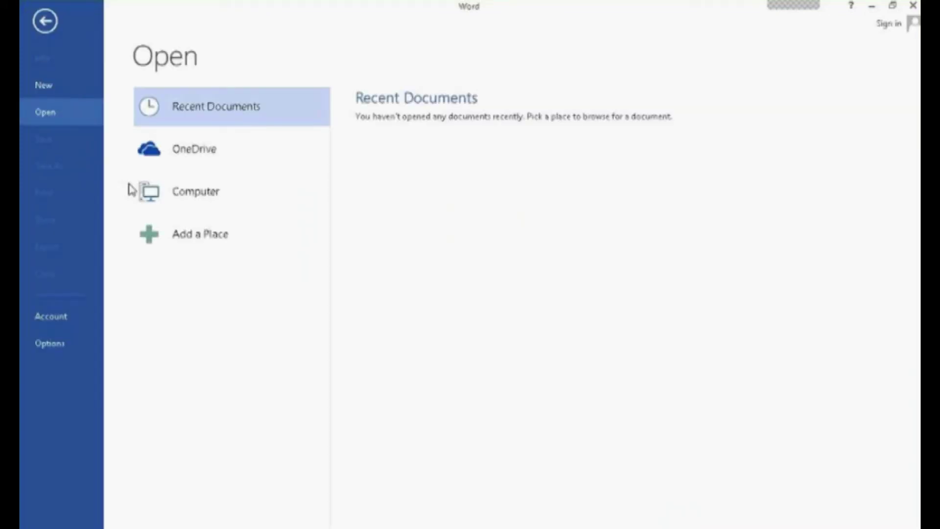
pyautogui.click(178, 193)
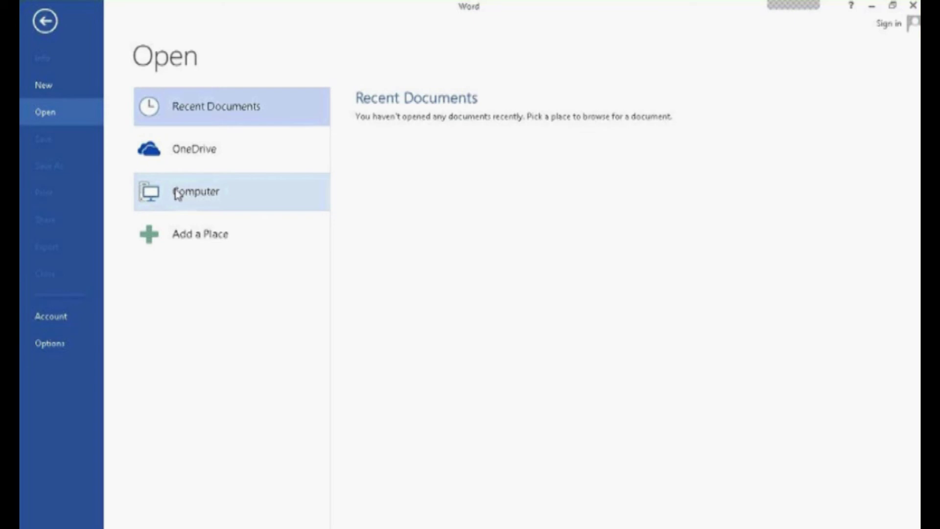
pyautogui.click(196, 191)
pyautogui.click(375, 167)
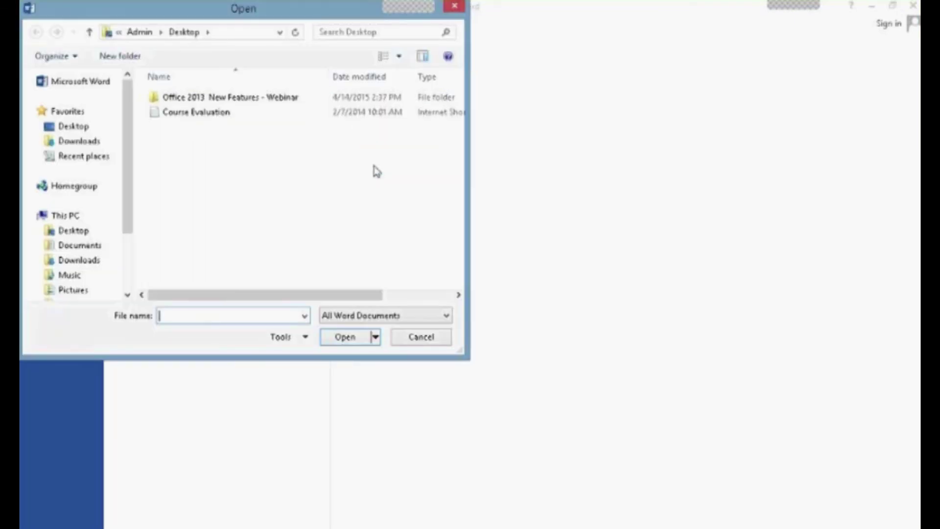
pyautogui.doubleClick(159, 98)
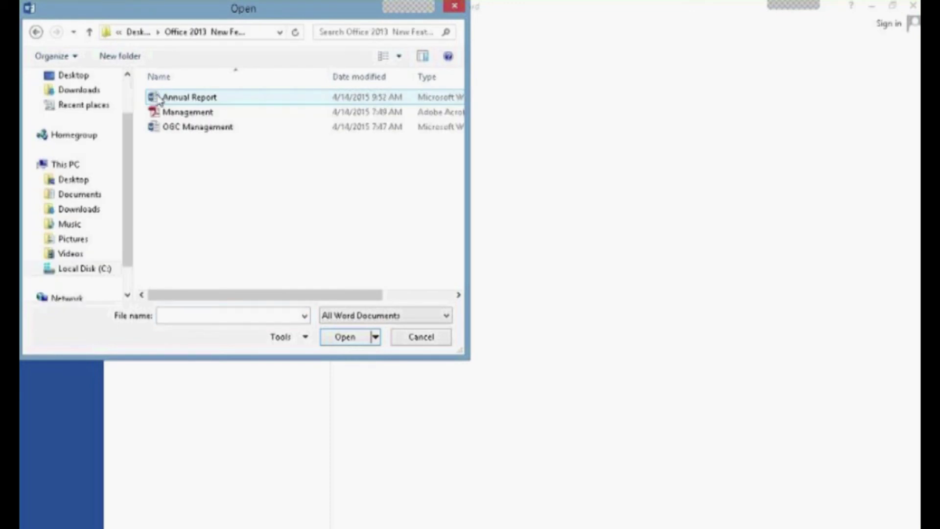
pyautogui.click(160, 99)
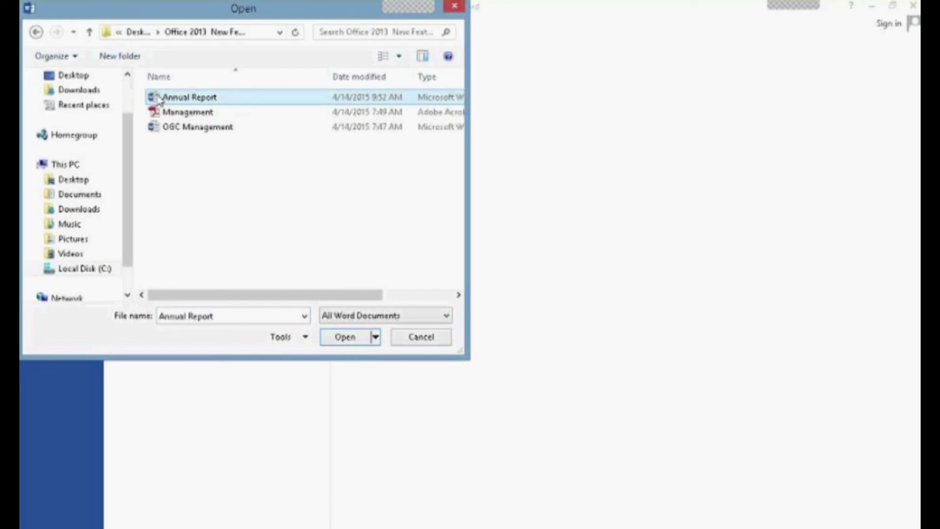
pyautogui.click(345, 337)
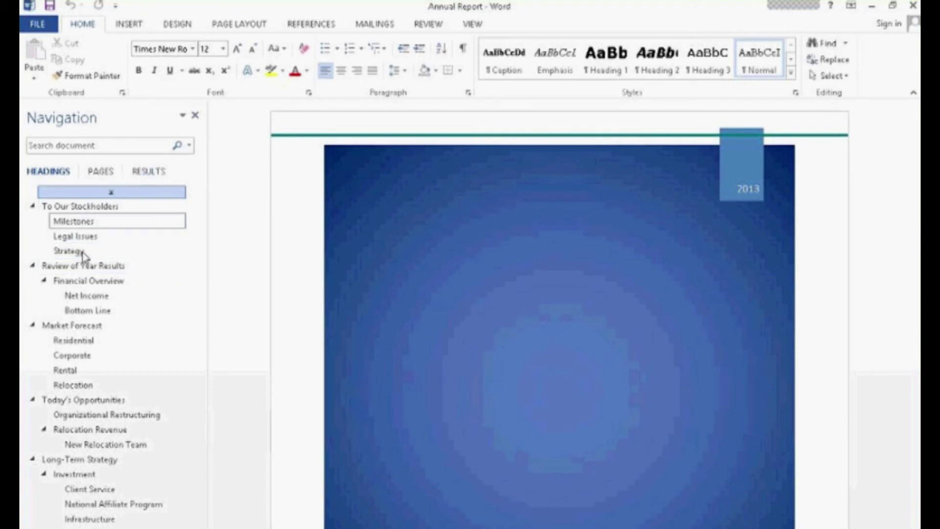
# Browse the report by its headings Review of Year Results, Market Forecast, Today's Opportunities and Long-Term Strategy.
pyautogui.click(79, 266)
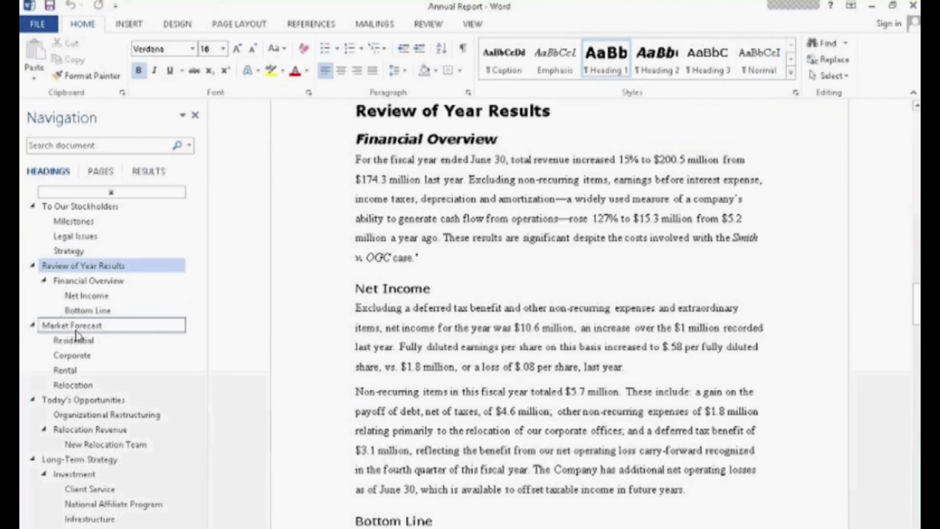
pyautogui.click(71, 325)
pyautogui.click(74, 399)
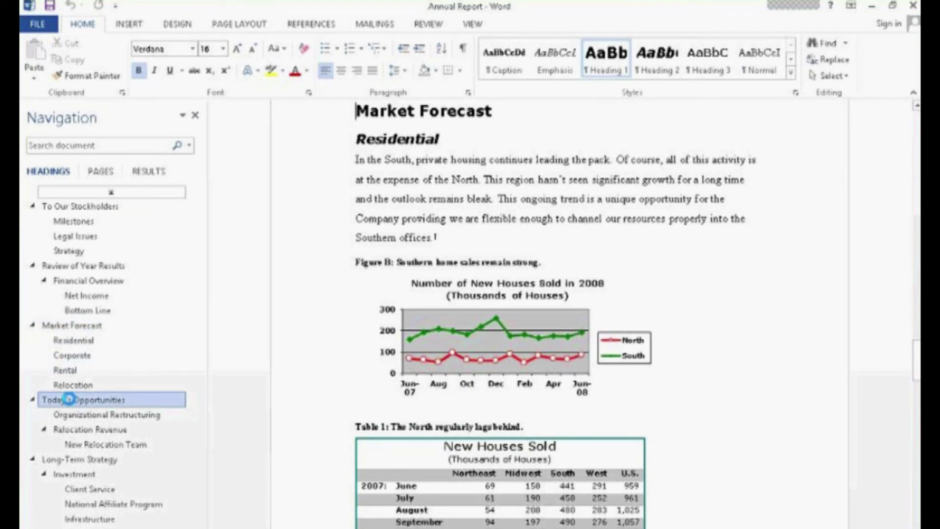
pyautogui.click(64, 461)
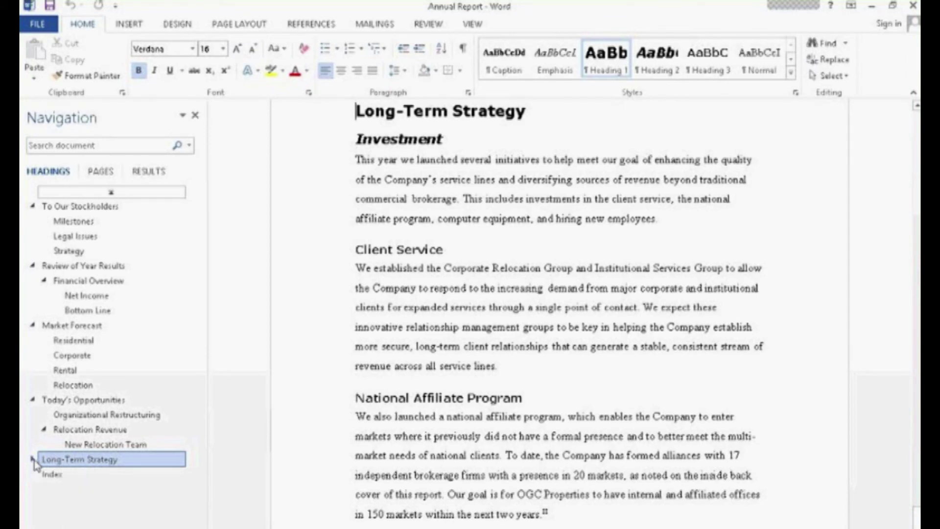
# Try collapsing the Long-Term Strategy heading in the navigation outline, and expand it again.
pyautogui.click(72, 325)
pyautogui.click(33, 459)
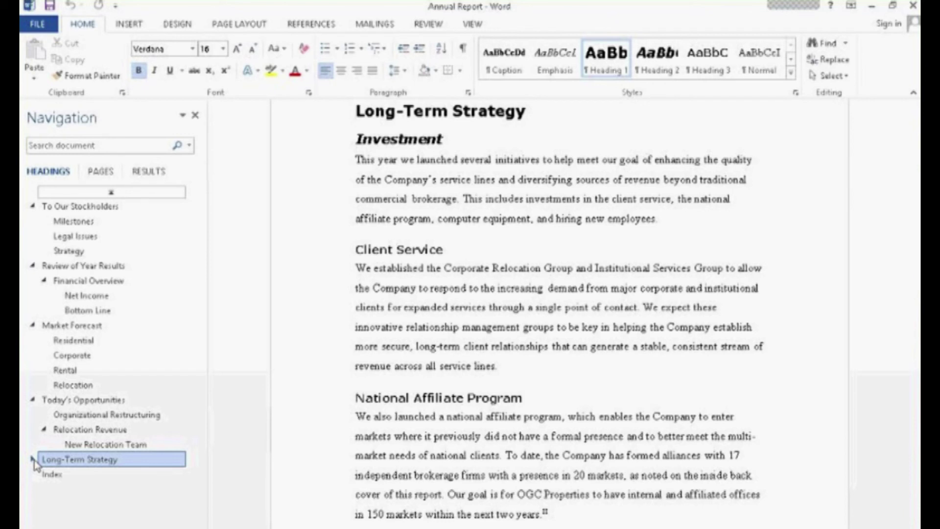
pyautogui.click(33, 459)
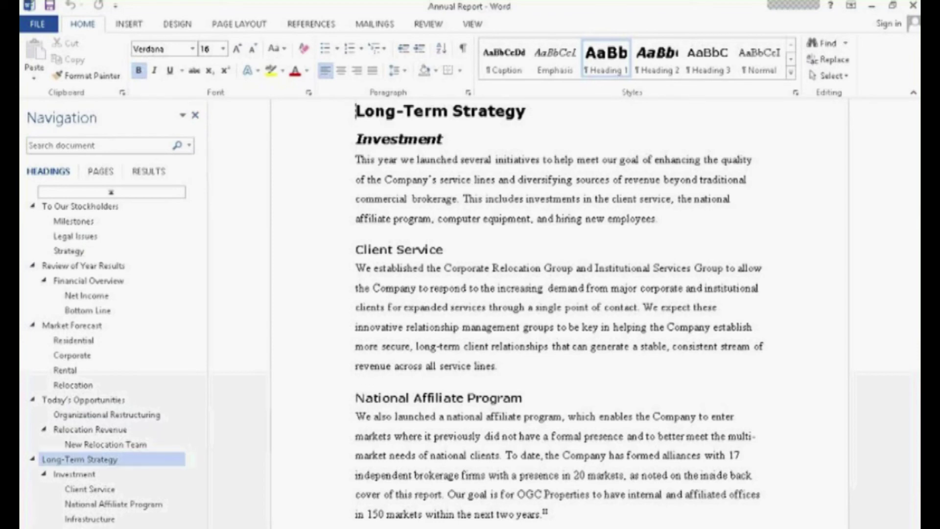
# Jump to the Annual Objectives heading and hide the Navigation pane.
pyautogui.click(80, 528)
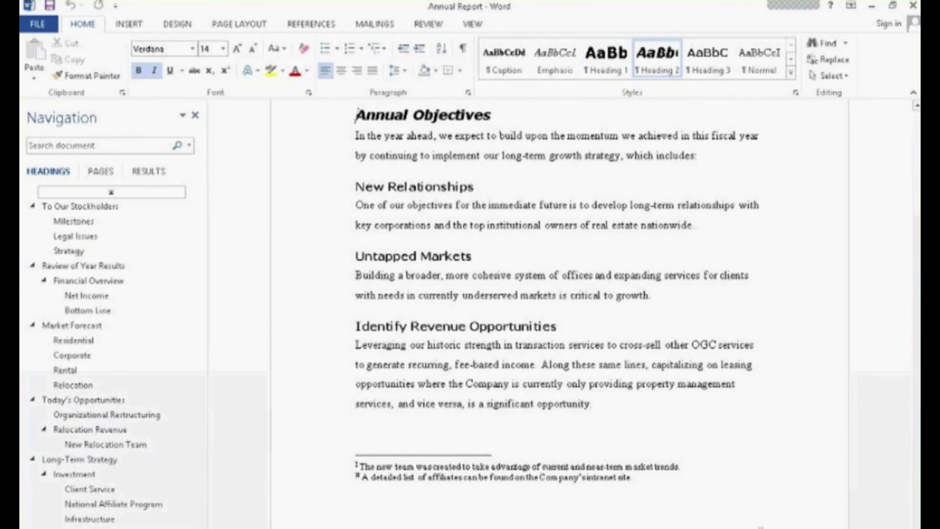
pyautogui.click(195, 116)
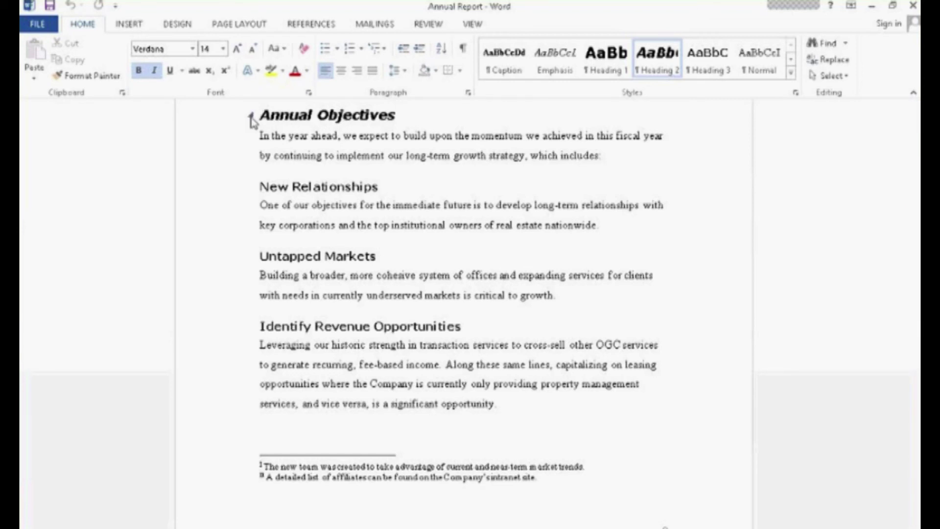
# Try collapsing the Annual Objectives section in the document body, and expand it again.
pyautogui.click(251, 116)
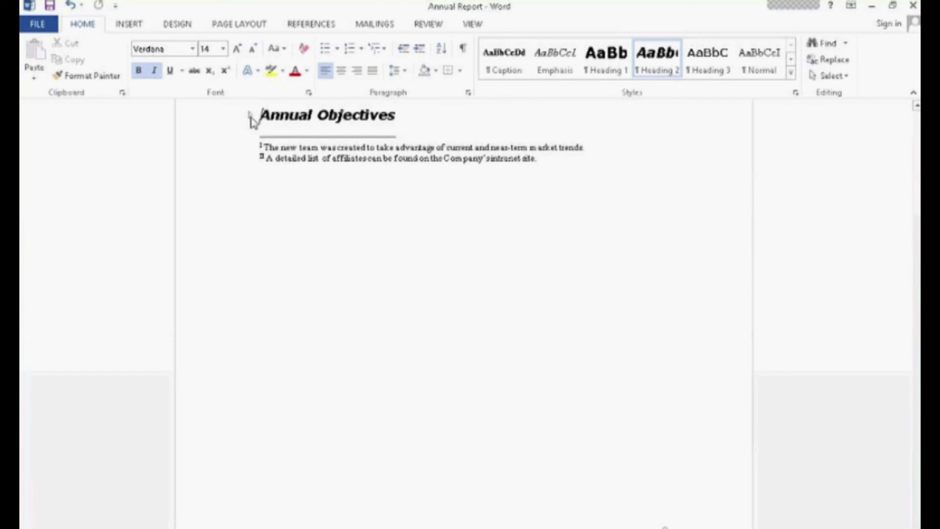
pyautogui.click(251, 116)
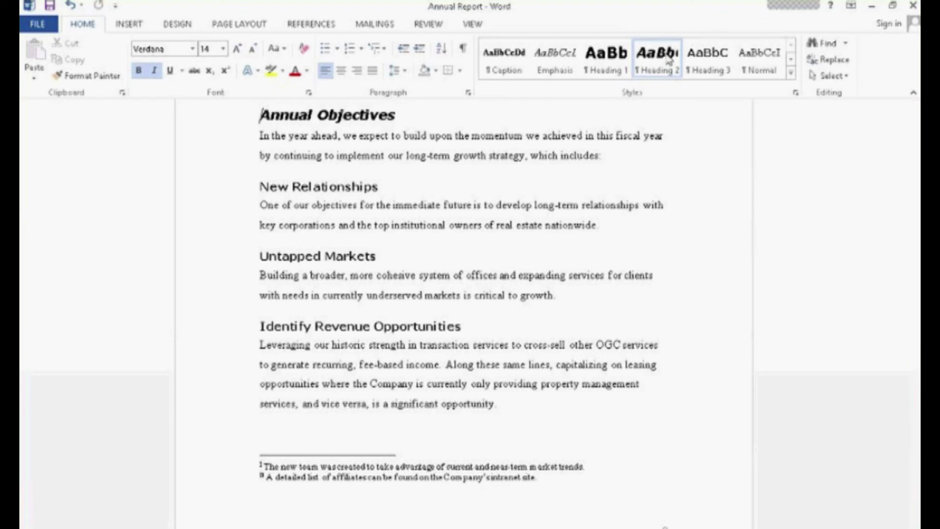
# Collapse the three subheadings under Annual Objectives and move the Identify Revenue Opportunities section above Untapped Markets.
pyautogui.click(265, 187)
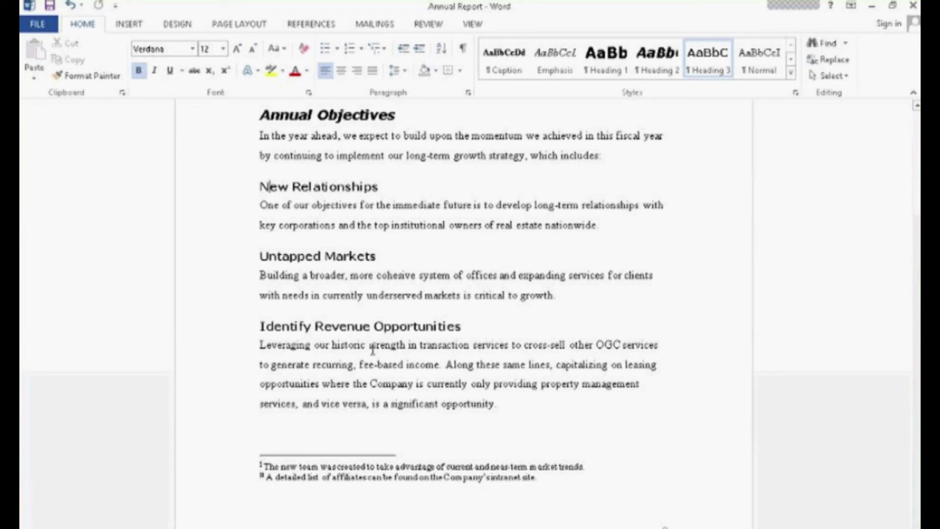
pyautogui.click(251, 186)
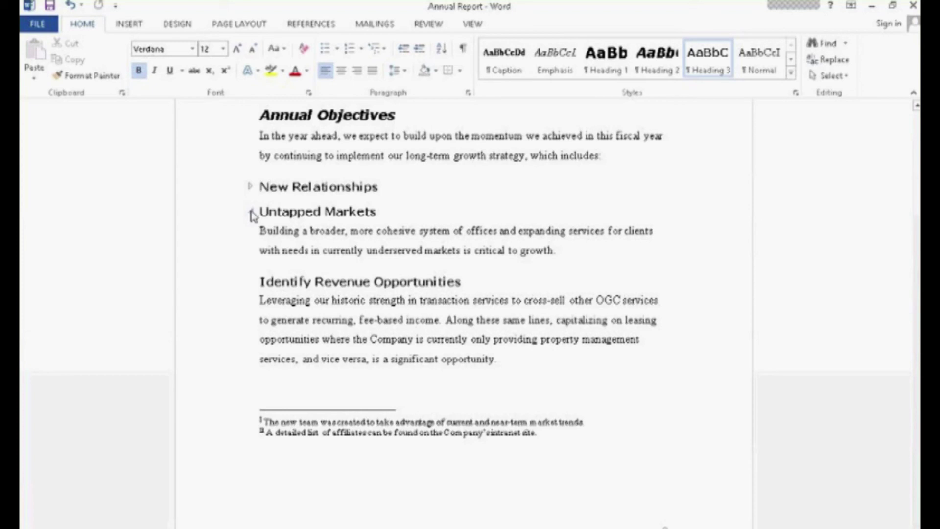
pyautogui.click(251, 212)
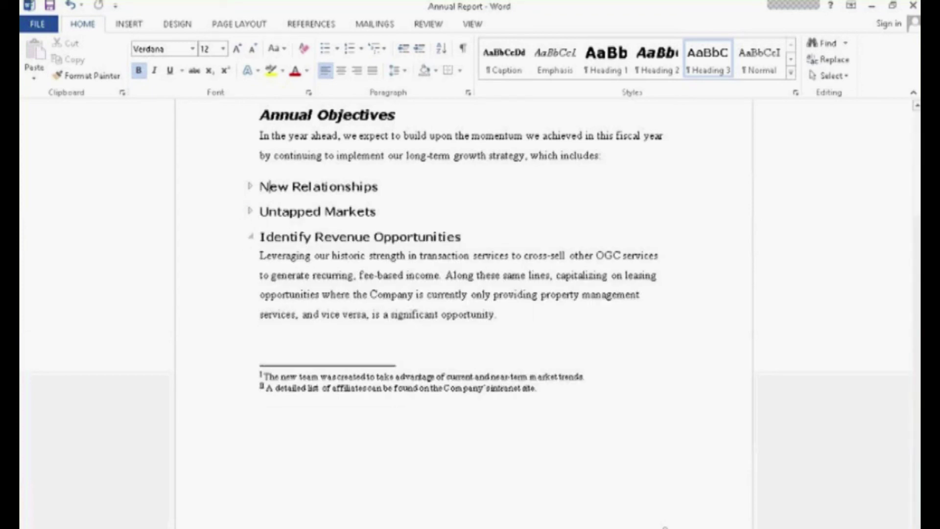
pyautogui.click(251, 237)
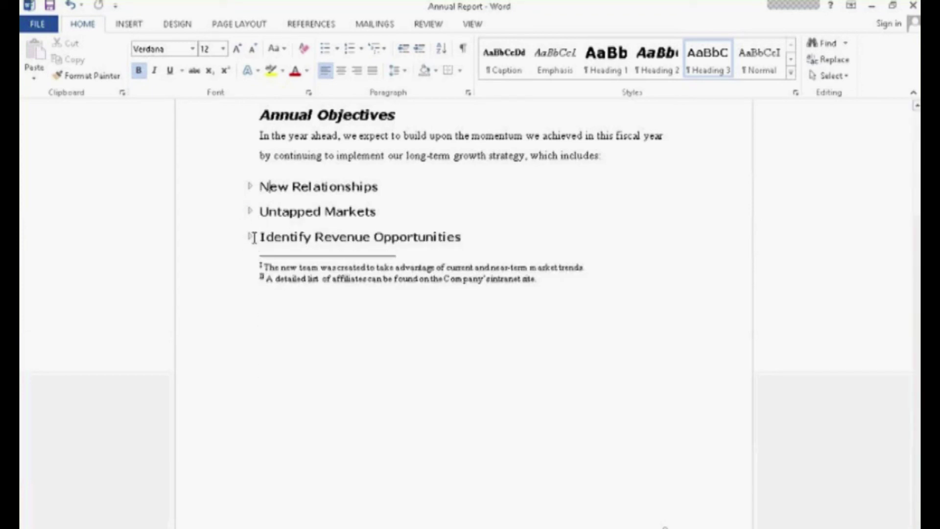
pyautogui.click(220, 242)
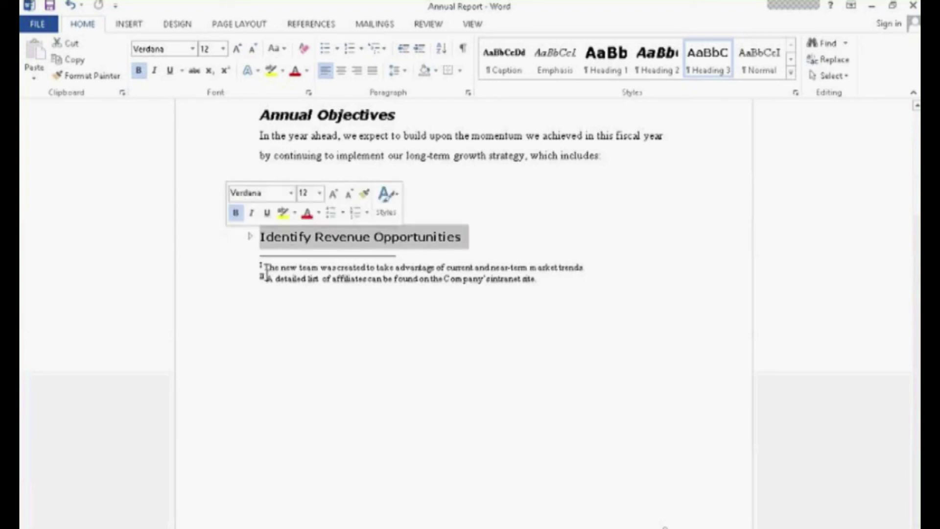
pyautogui.moveTo(279, 246); pyautogui.dragTo(266, 218)
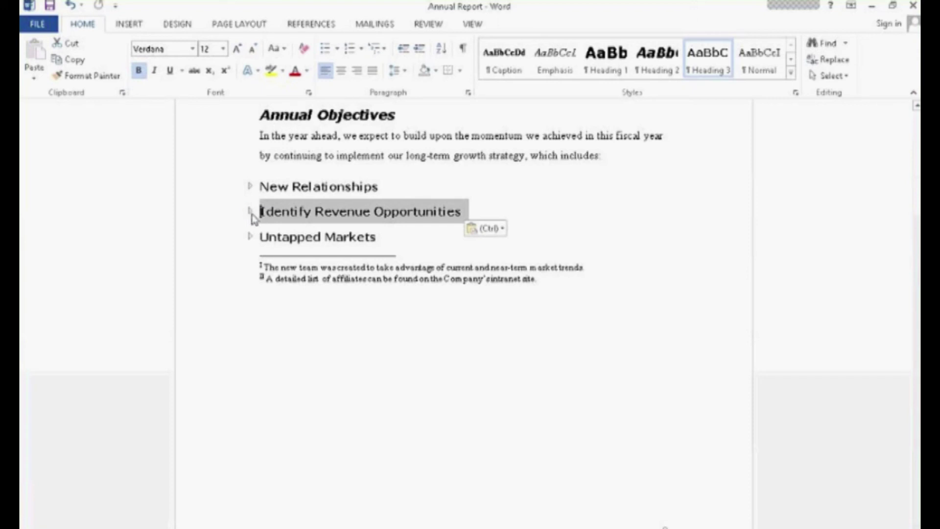
# Expand the Identify Revenue Opportunities, New Relationships and Untapped Markets sections.
pyautogui.click(251, 212)
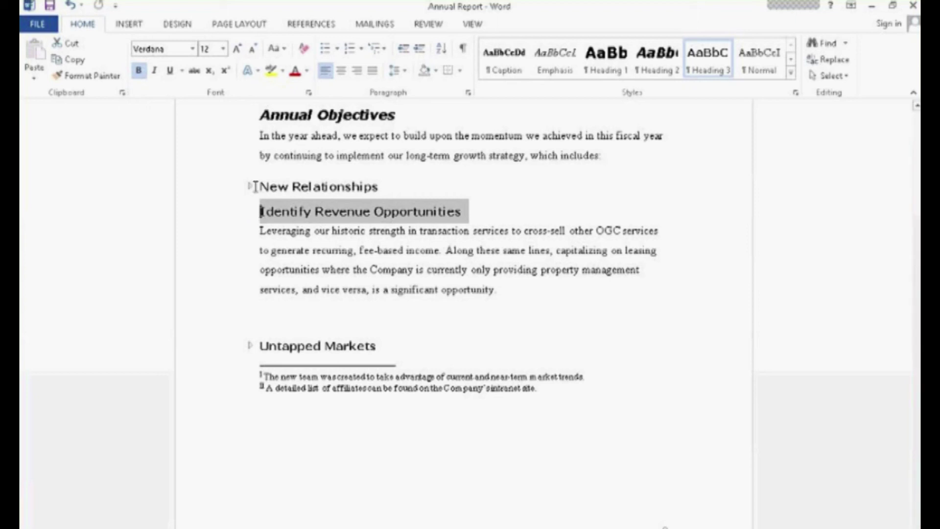
pyautogui.click(250, 187)
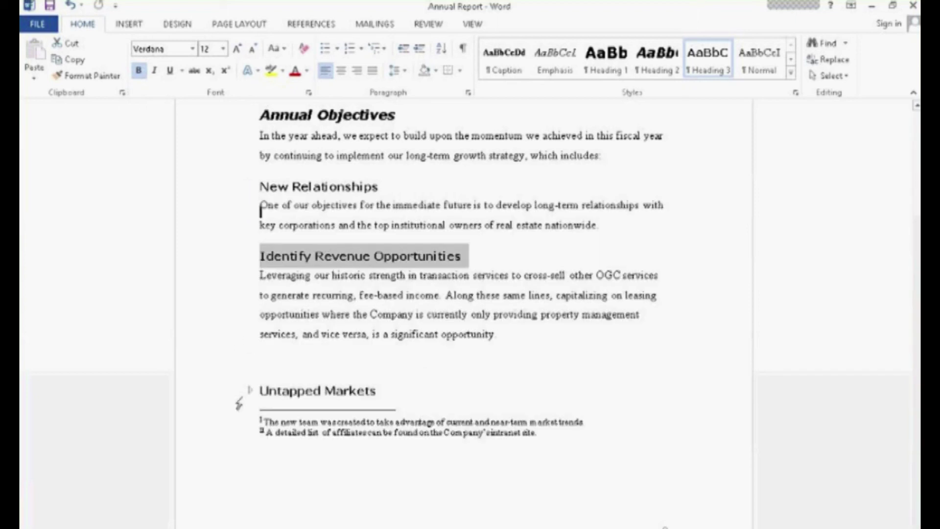
pyautogui.click(245, 394)
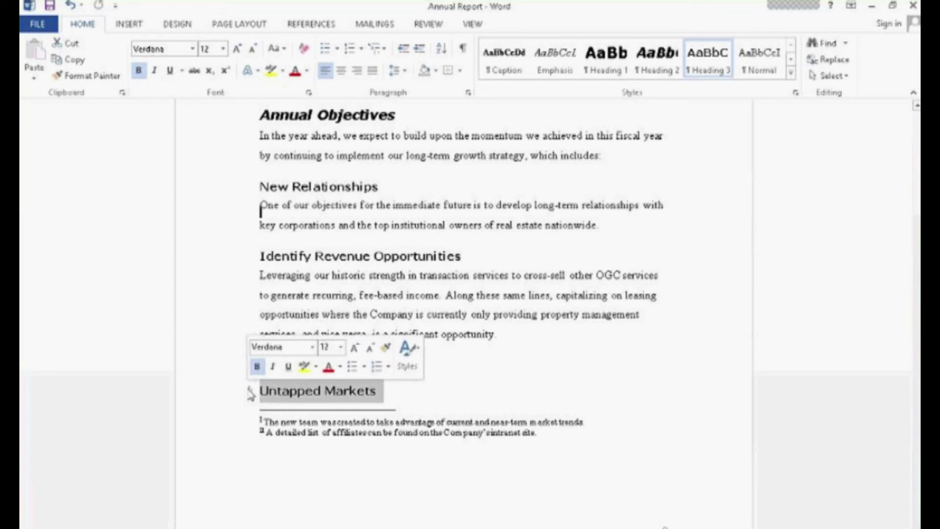
pyautogui.click(251, 392)
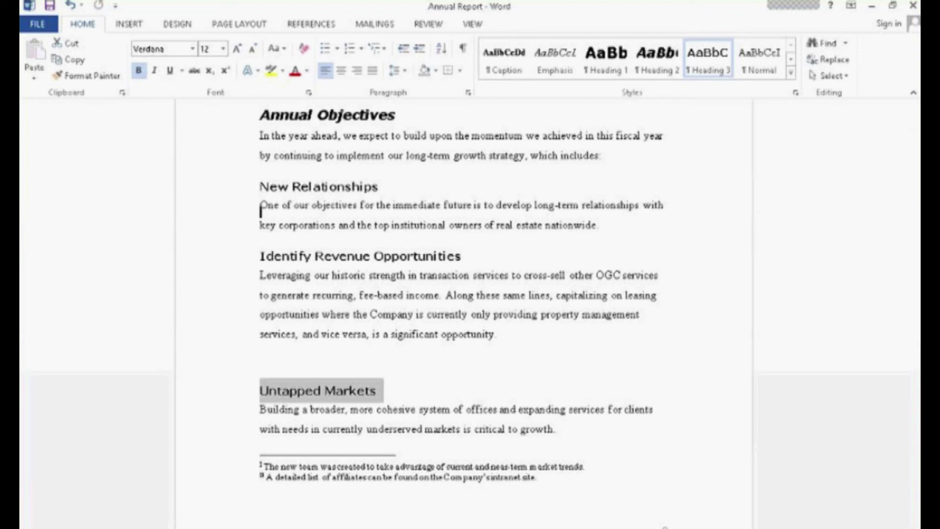
# Show the Navigation pane, jump to To Our Stockholders and select the Teamwork diagram in its Strategy section.
pyautogui.hotkey('ctrl', 'f')
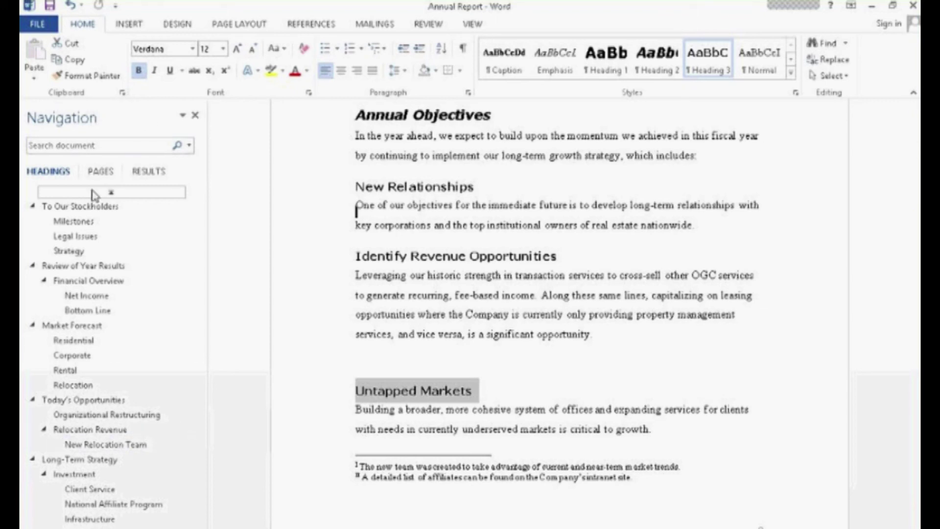
pyautogui.click(89, 207)
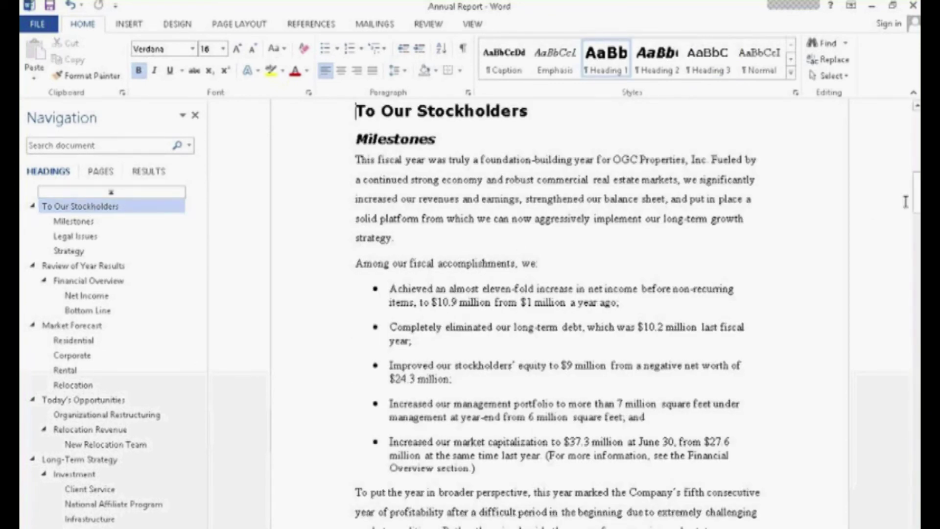
pyautogui.moveTo(916, 194); pyautogui.dragTo(915, 253)
pyautogui.click(457, 376)
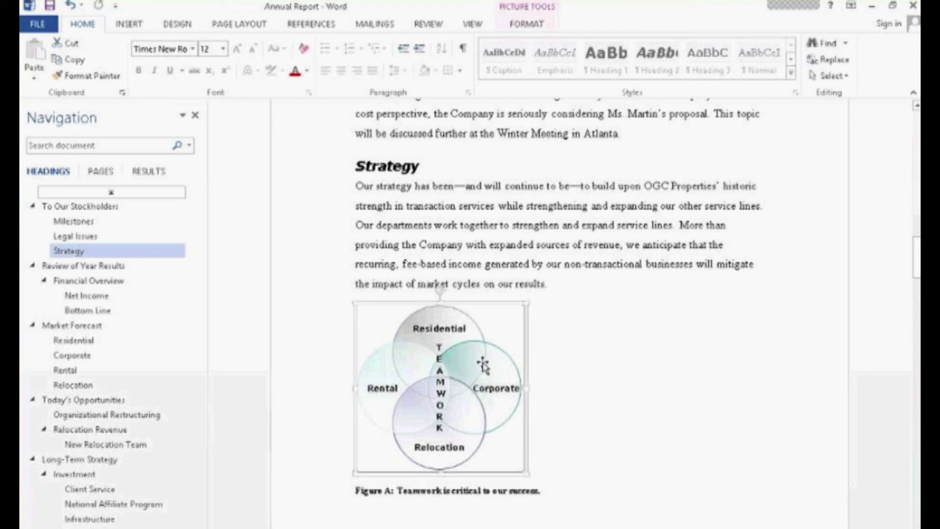
# Try In Front of Text and Square wrapping on the New Houses Sold chart, and set it back to In Line with Text.
pyautogui.scroll(-3, 475, 361)
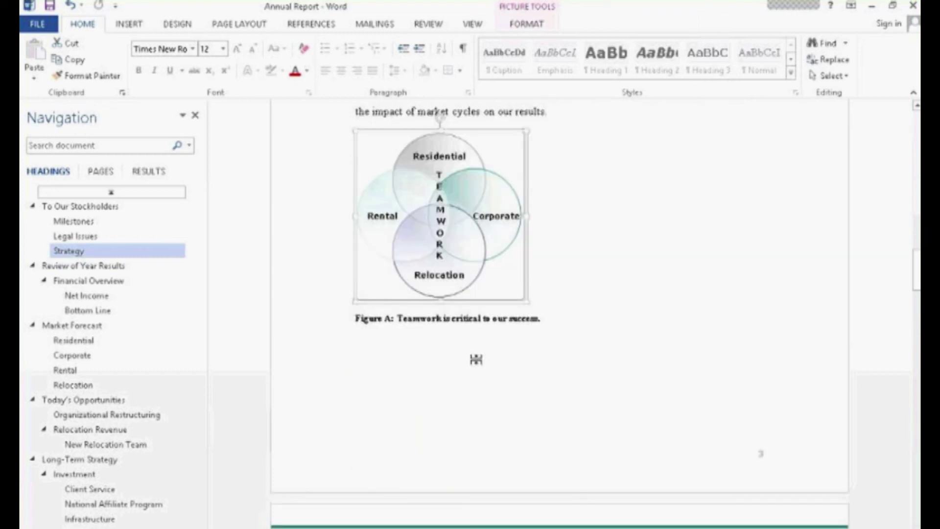
pyautogui.scroll(-10, 473, 359)
pyautogui.scroll(-1, 470, 359)
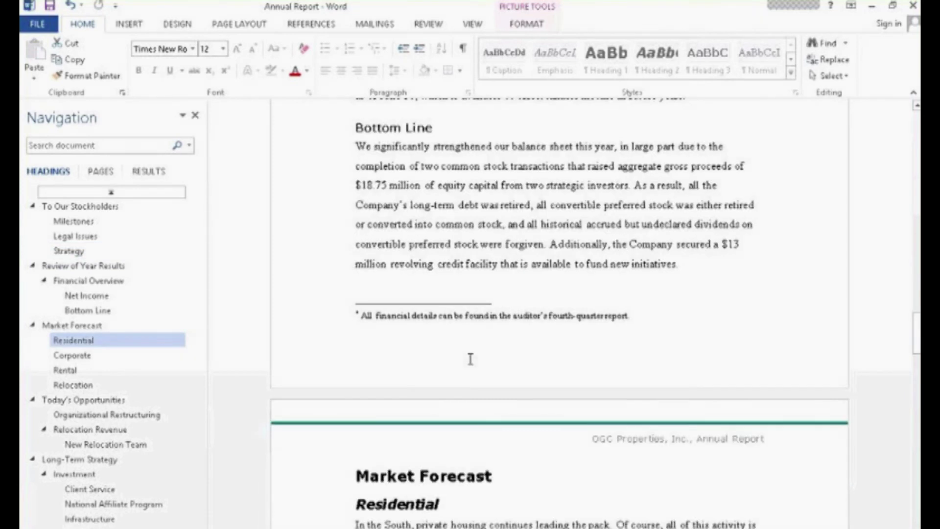
pyautogui.scroll(-7, 470, 359)
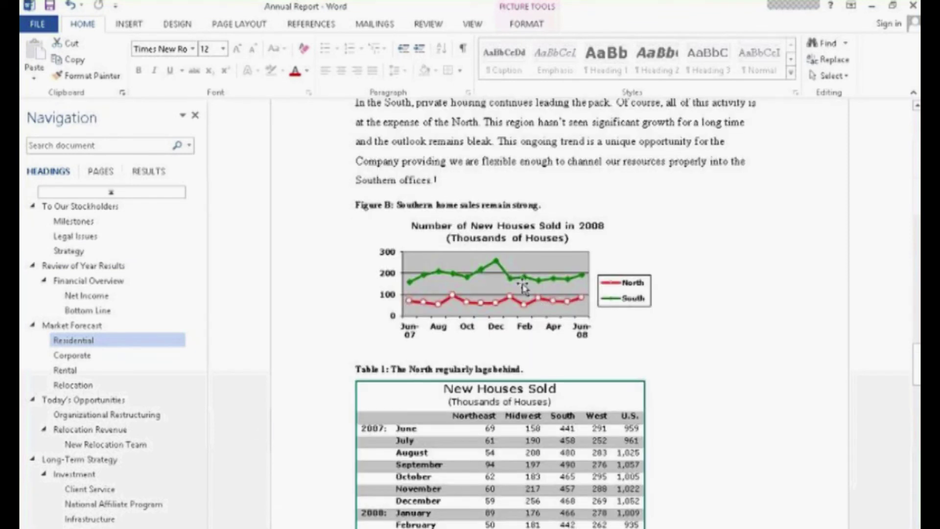
pyautogui.click(522, 284)
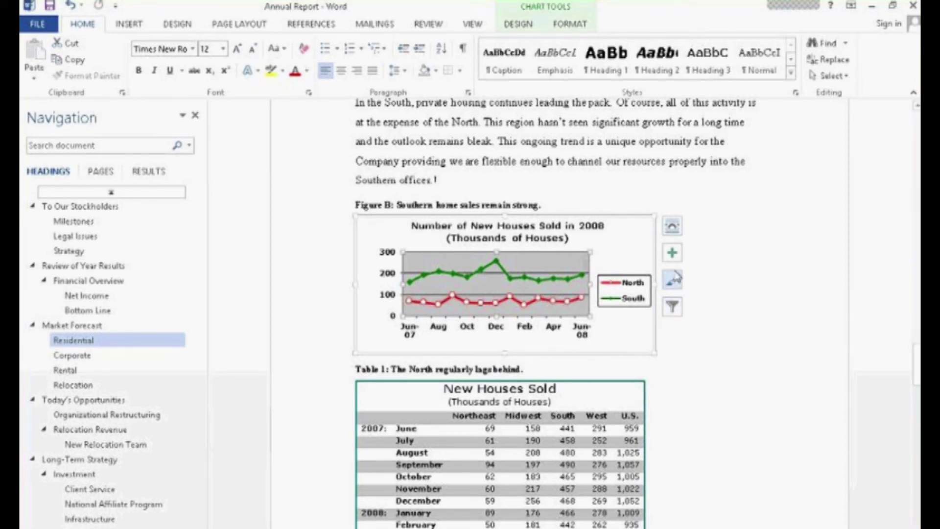
pyautogui.click(672, 229)
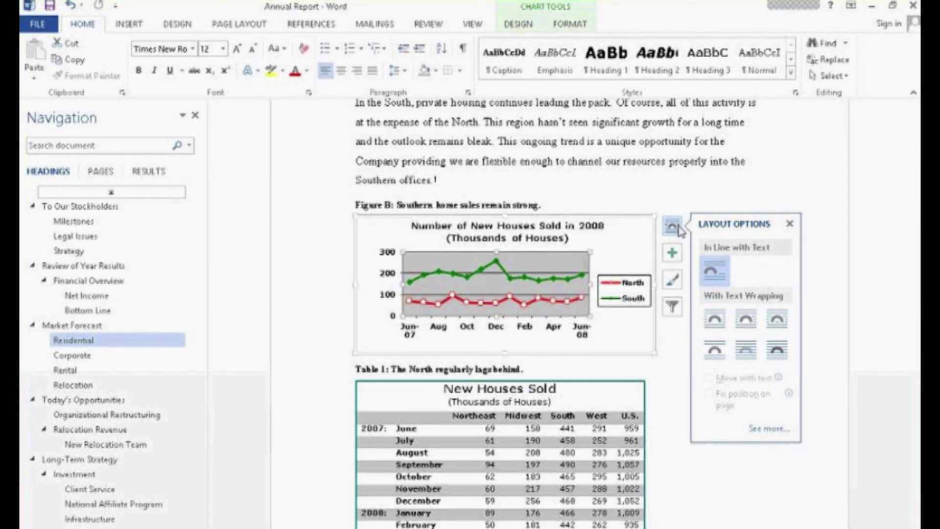
pyautogui.click(777, 356)
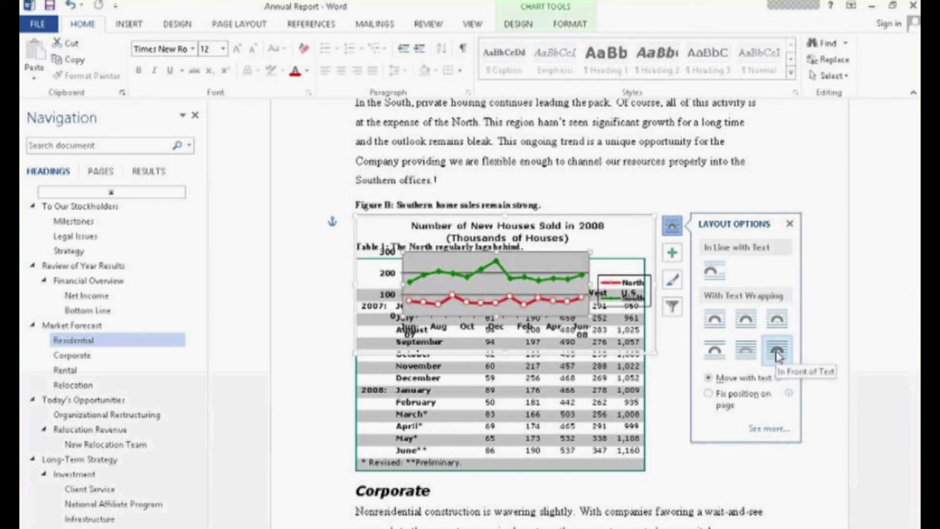
pyautogui.click(714, 323)
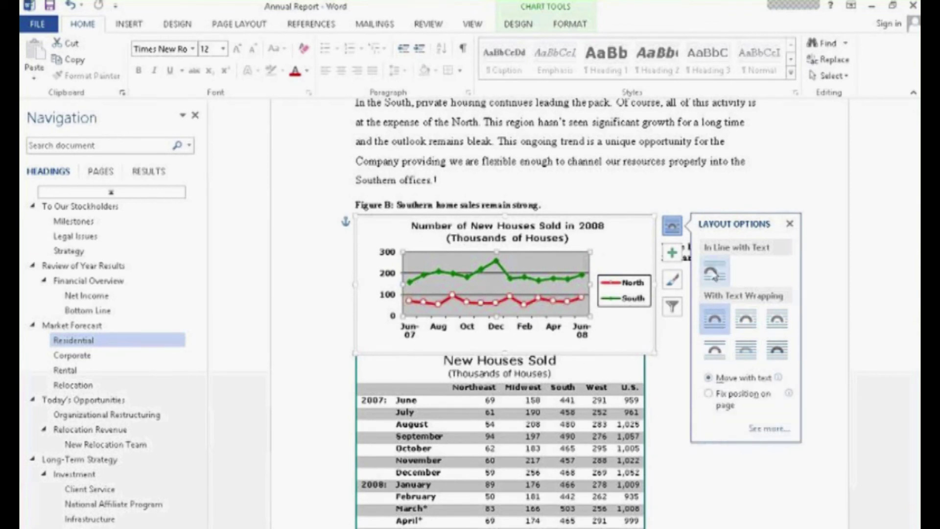
pyautogui.click(714, 274)
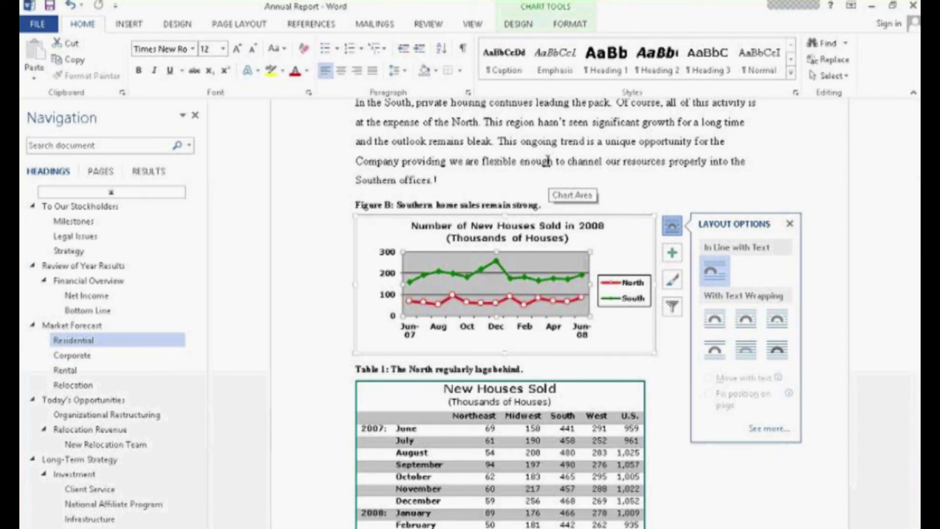
pyautogui.scroll(5, 533, 132)
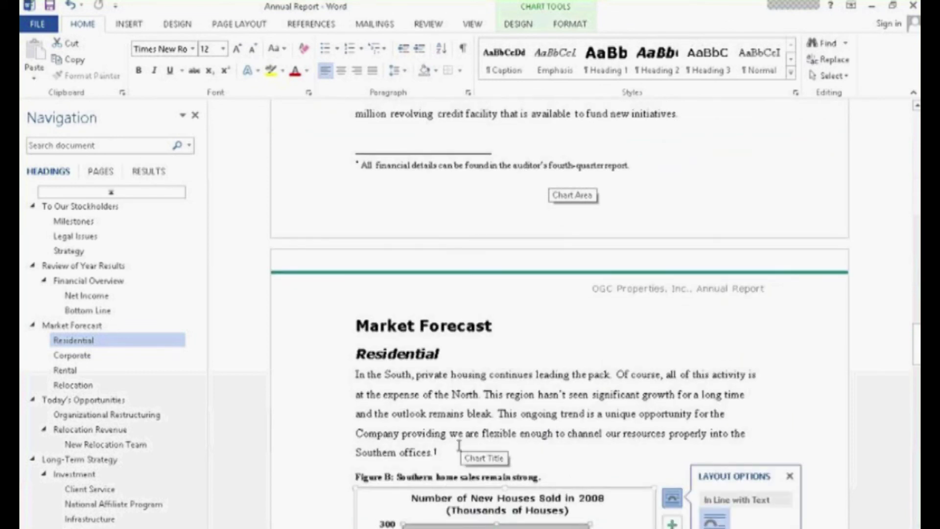
pyautogui.click(471, 399)
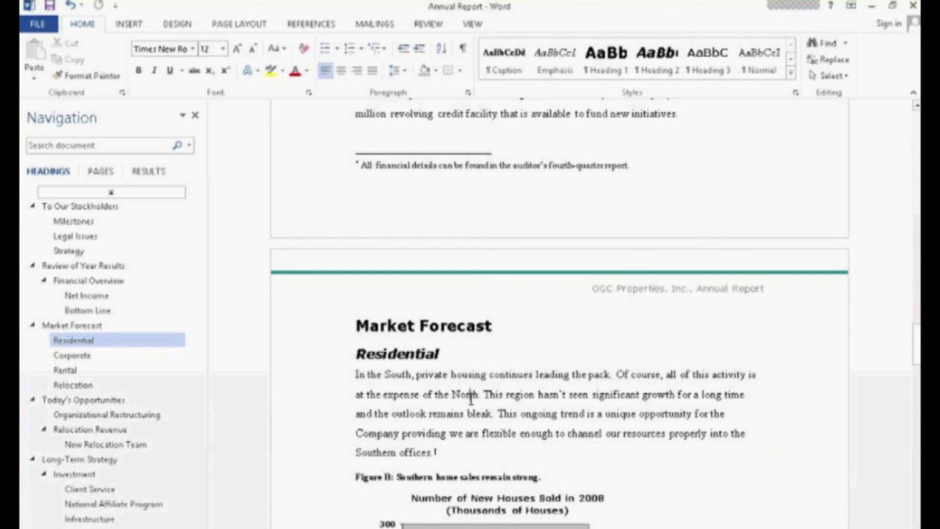
# Go to the end of the report and delete the empty paragraph above the Untapped Markets heading.
pyautogui.hotkey('ctrl', 'End')
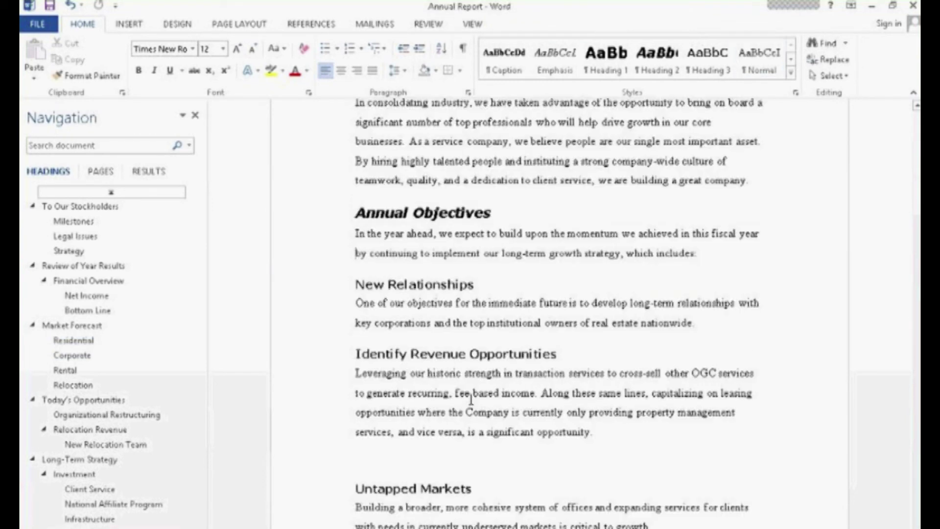
pyautogui.click(400, 457)
pyautogui.press('Delete')
pyautogui.click(672, 507)
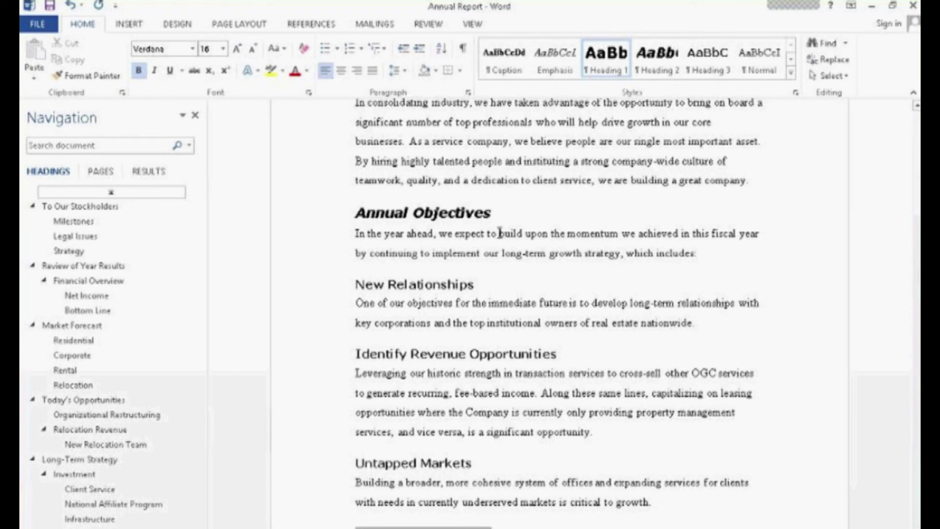
# Add the comment "Is this correct" to the phrase "to build upon the momentum" under Annual Objectives, hiding the Navigation pane.
pyautogui.moveTo(487, 233); pyautogui.dragTo(620, 234)
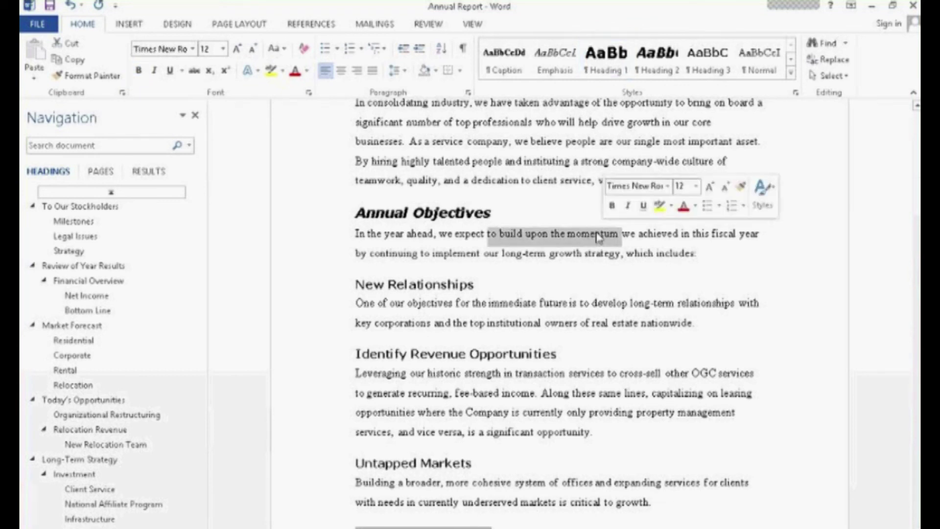
pyautogui.rightClick(595, 235)
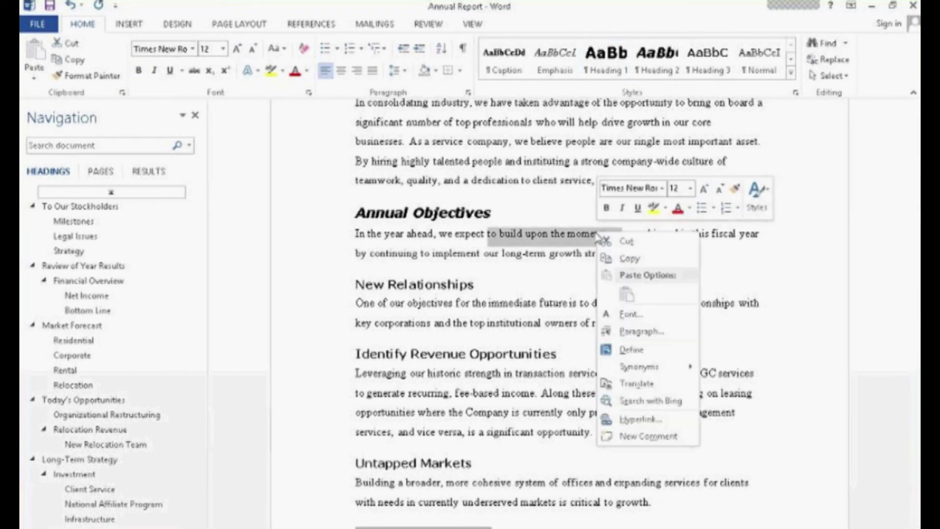
pyautogui.click(629, 438)
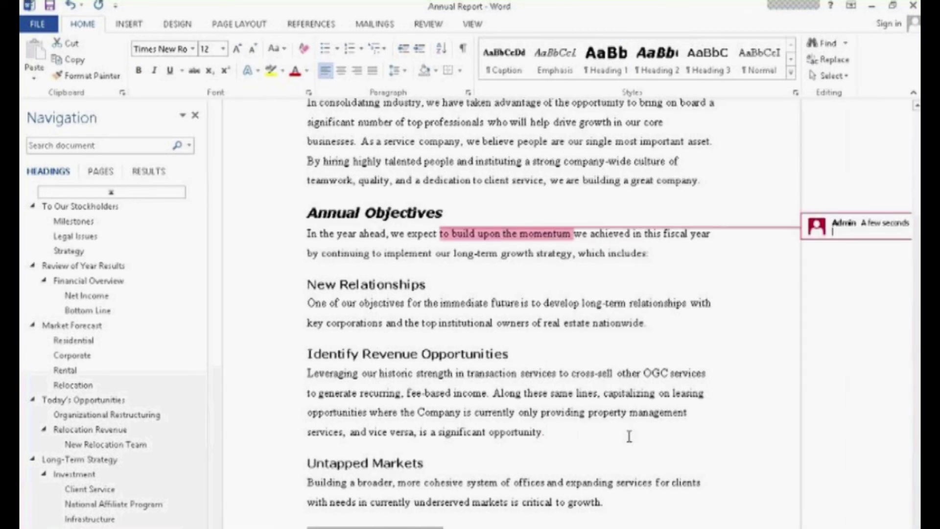
pyautogui.click(195, 116)
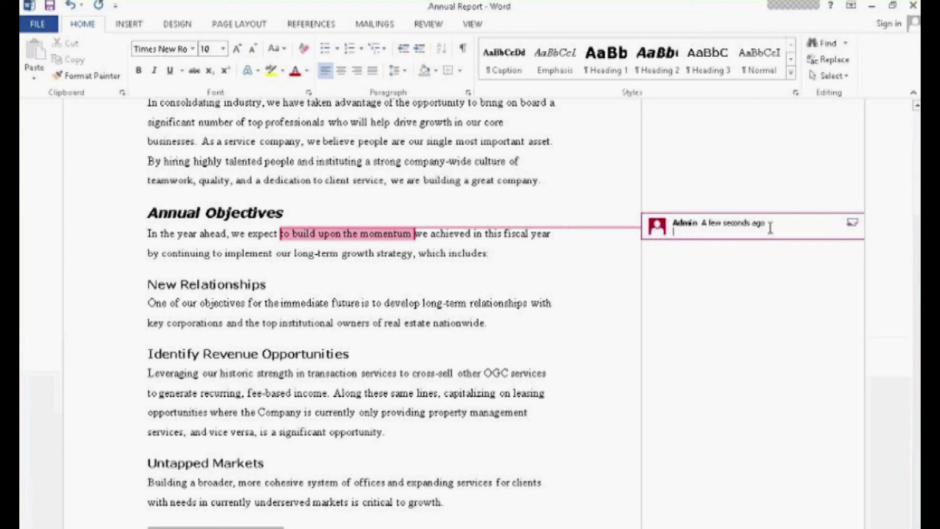
pyautogui.write('Is t')
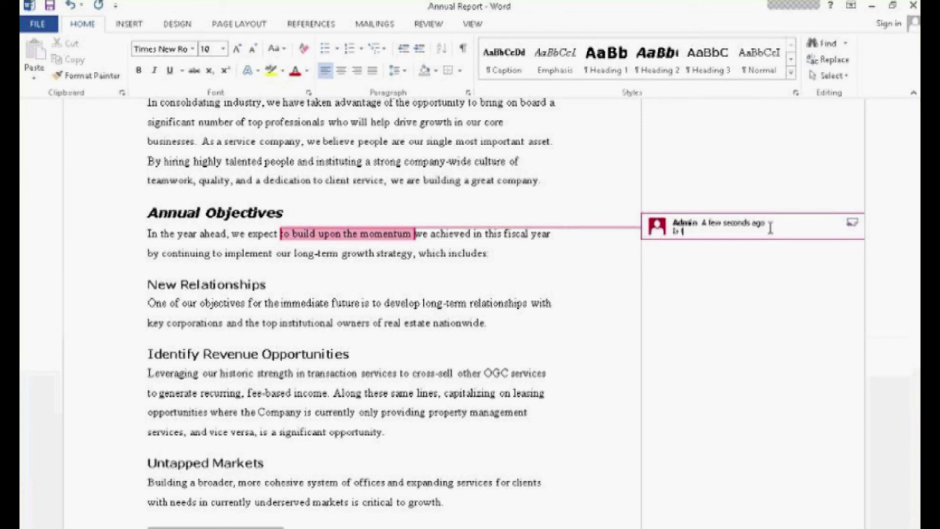
pyautogui.write('his correct')
# Add a blank reply to the "Is this correct" comment and return to the report text.
pyautogui.click(852, 226)
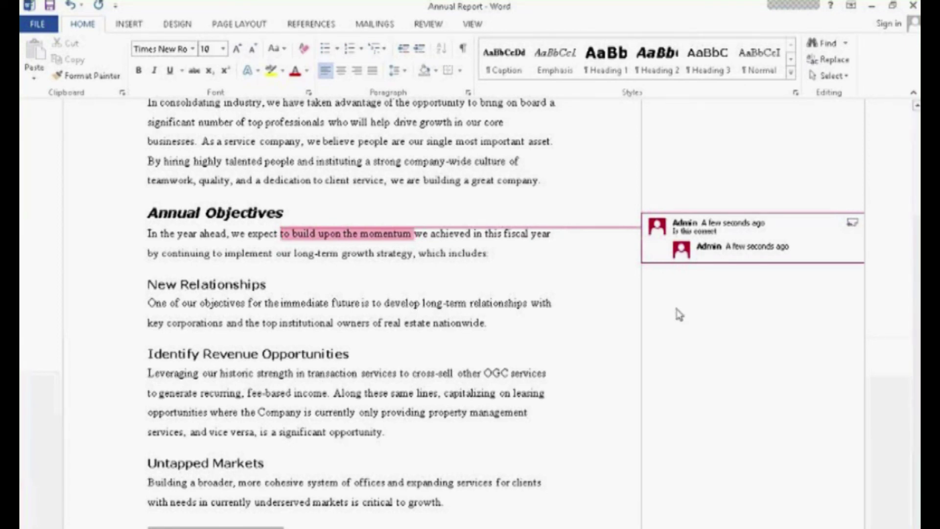
pyautogui.click(521, 508)
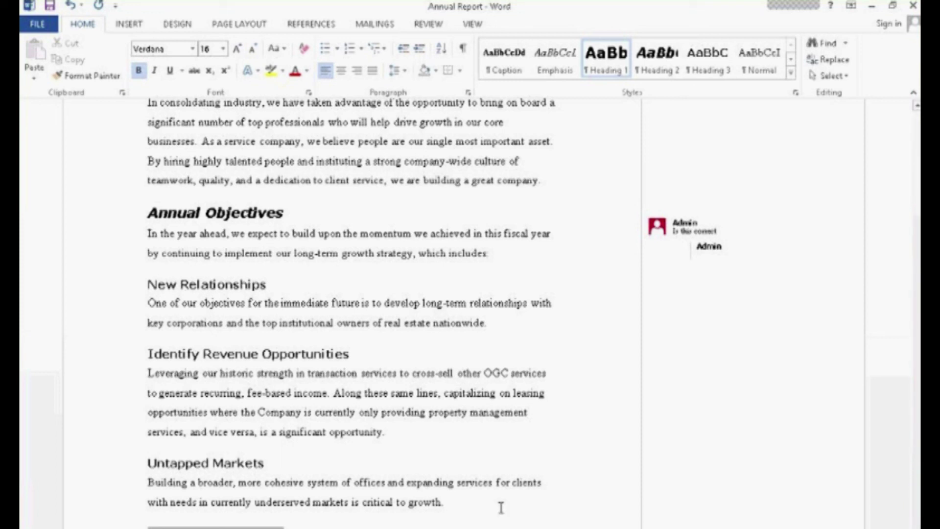
pyautogui.click(501, 507)
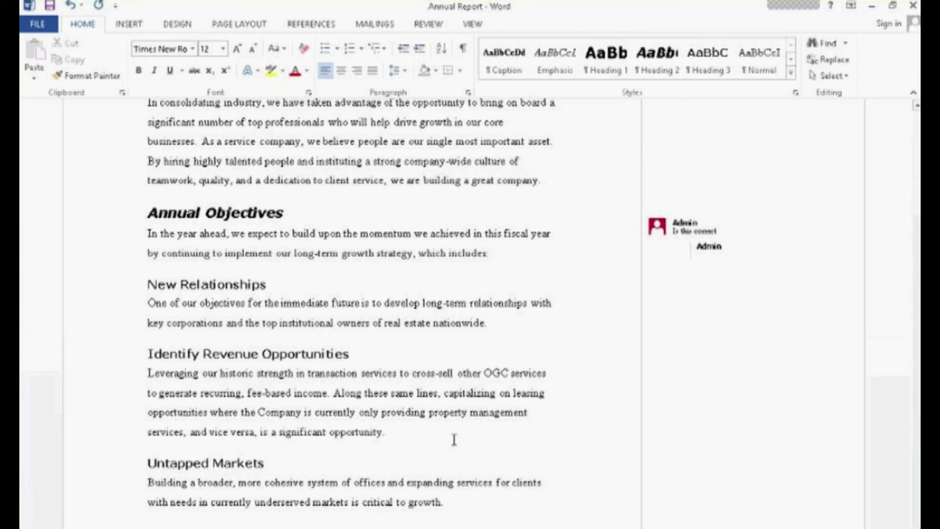
# Draw a rectangle about 0.96 inches high and 2.6 inches wide below the Untapped Markets text, and set it In Line with Text.
pyautogui.click(131, 28)
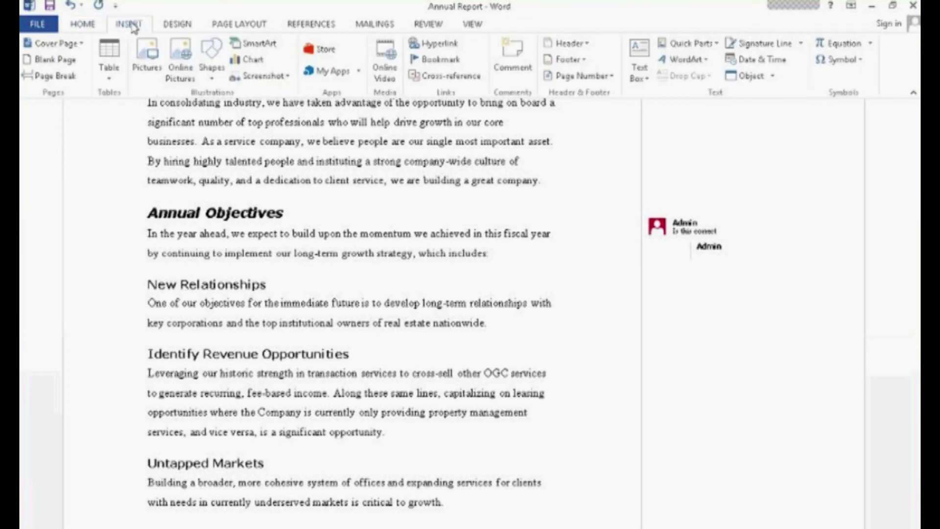
pyautogui.click(211, 69)
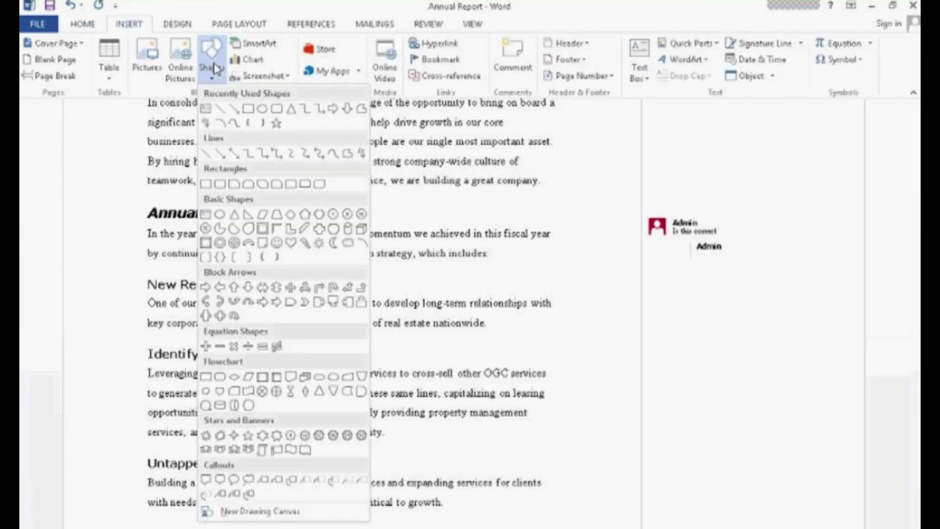
pyautogui.click(249, 110)
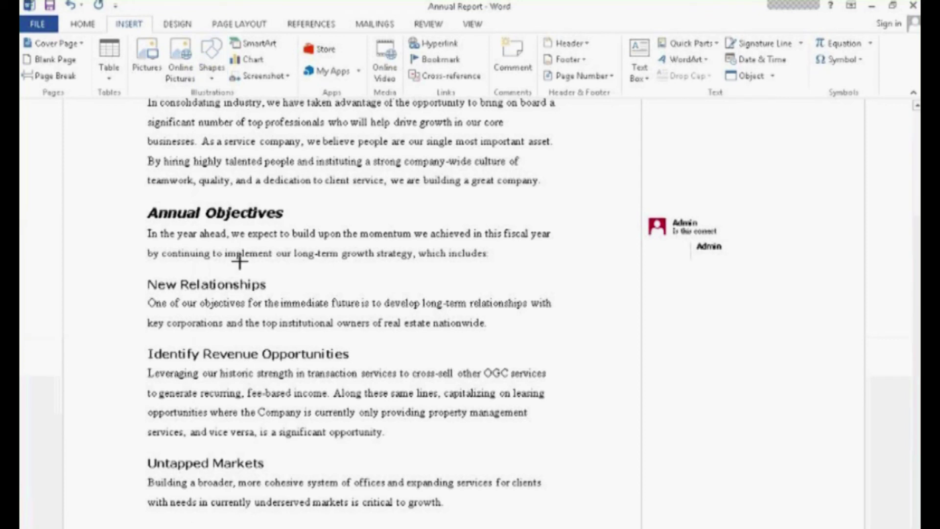
pyautogui.moveTo(155, 523); pyautogui.dragTo(340, 528)
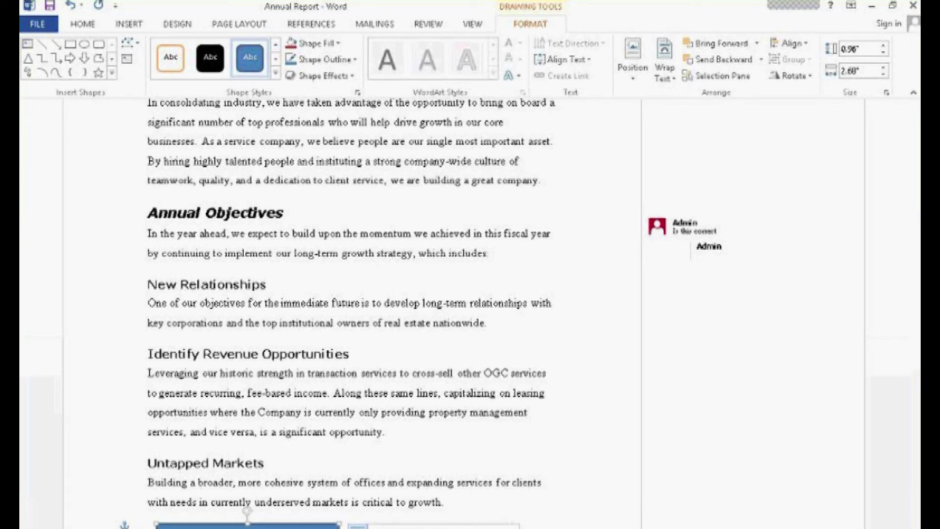
pyautogui.click(358, 527)
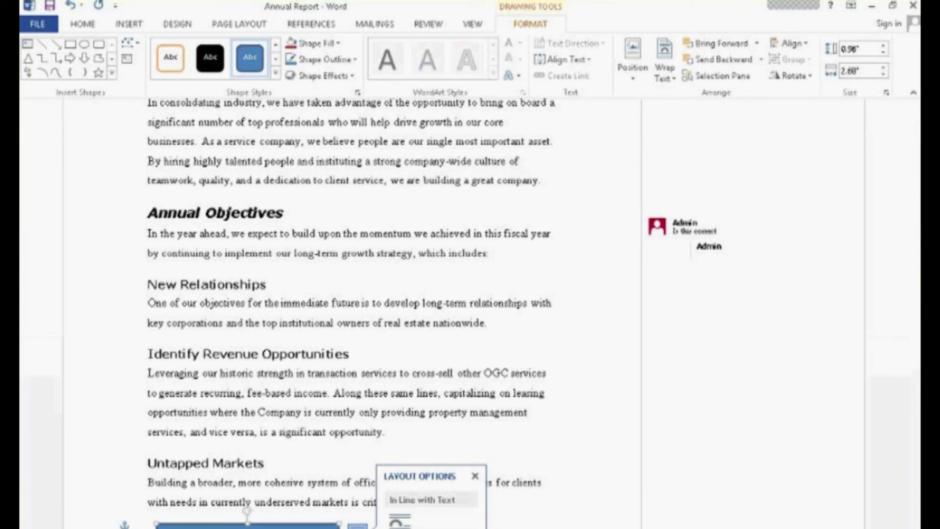
pyautogui.click(399, 522)
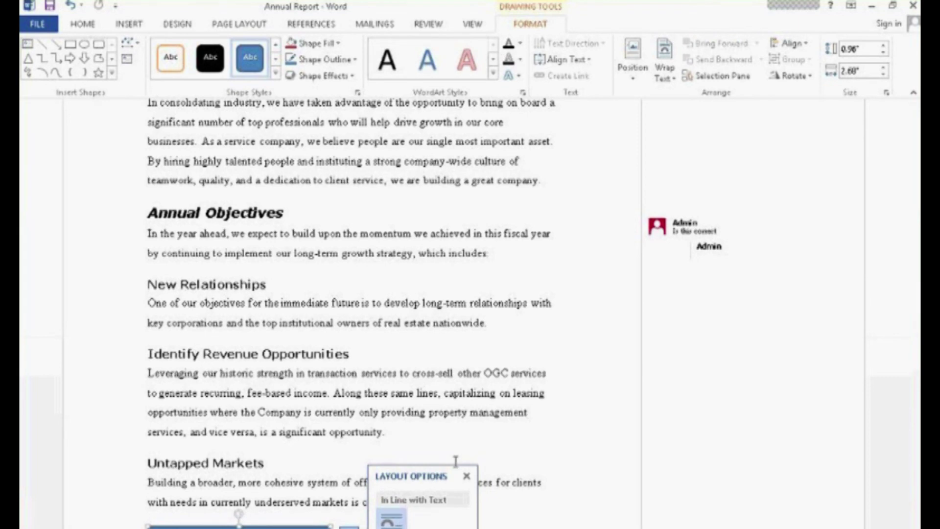
pyautogui.click(466, 475)
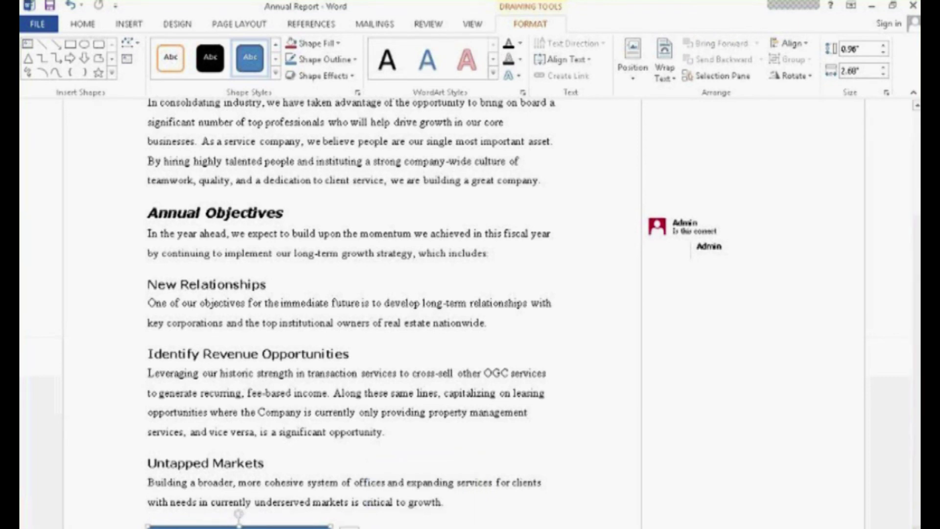
# Review the rectangle's Format Shape settings for fill, line, effects, text box and text options, and close them.
pyautogui.rightClick(268, 527)
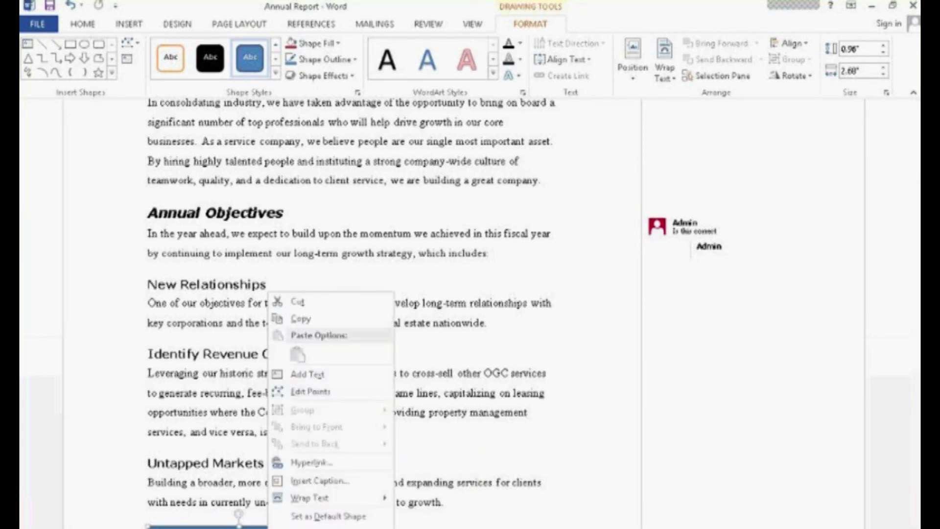
pyautogui.click(313, 528)
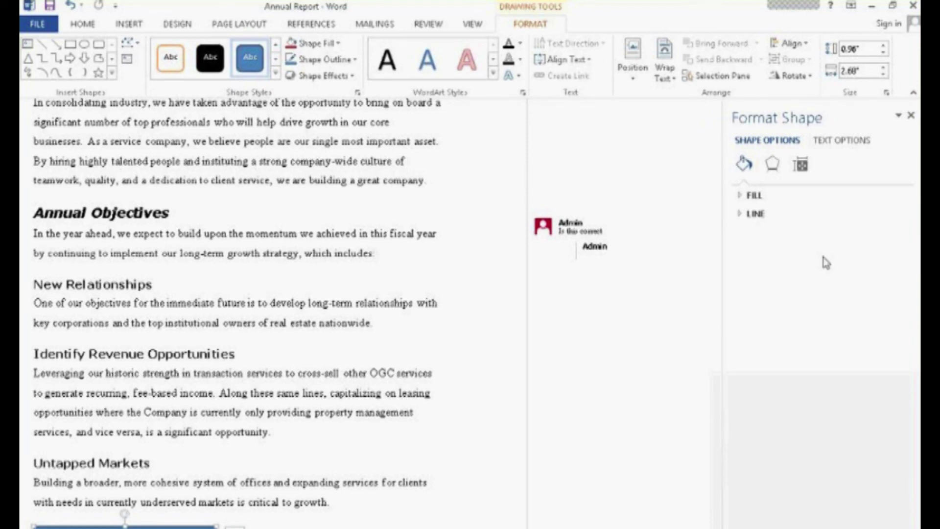
pyautogui.click(740, 197)
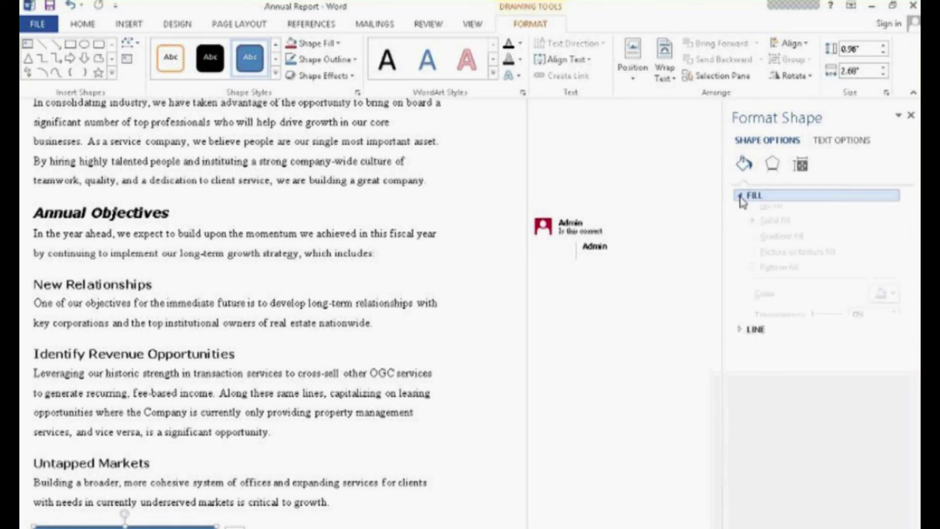
pyautogui.click(740, 353)
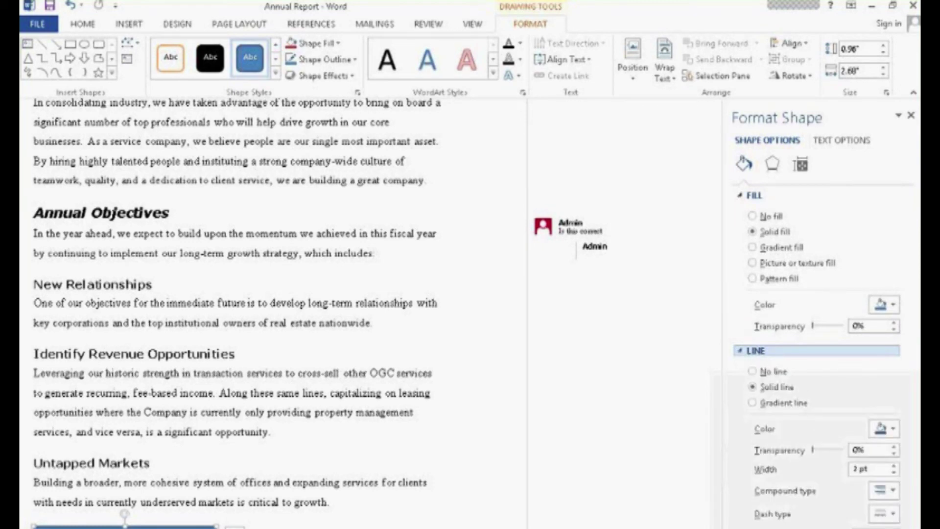
pyautogui.click(772, 166)
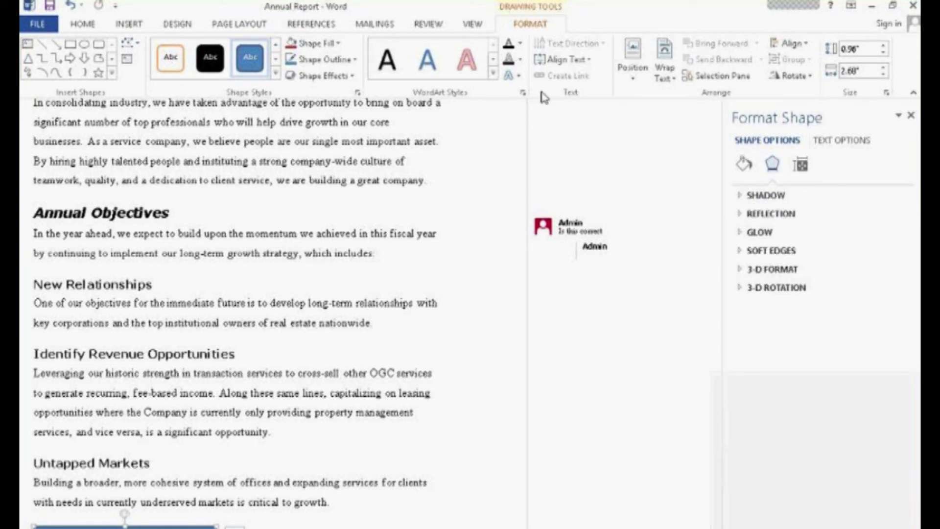
pyautogui.click(802, 166)
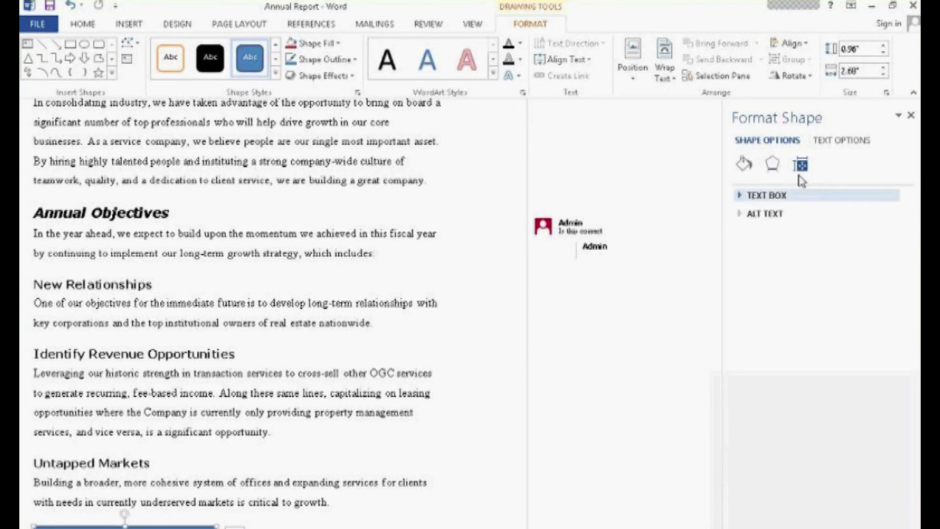
pyautogui.click(741, 203)
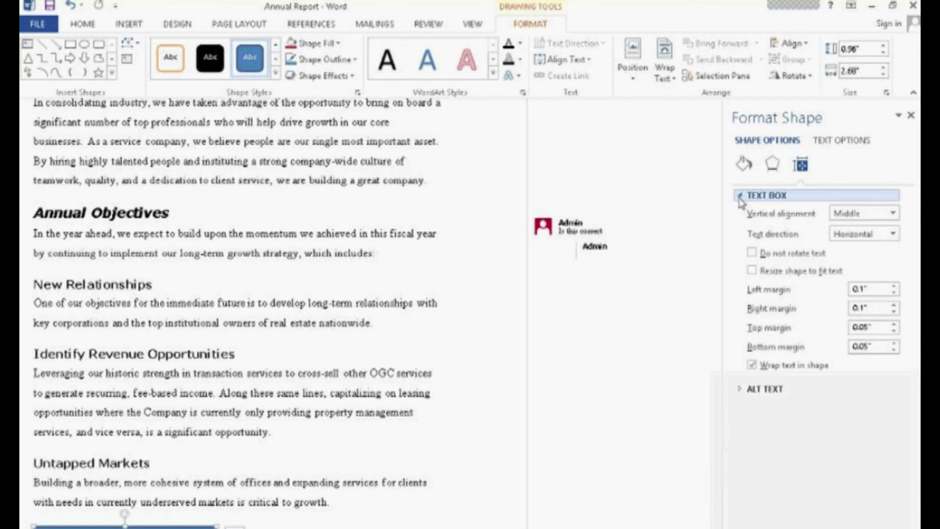
pyautogui.click(742, 196)
pyautogui.click(849, 142)
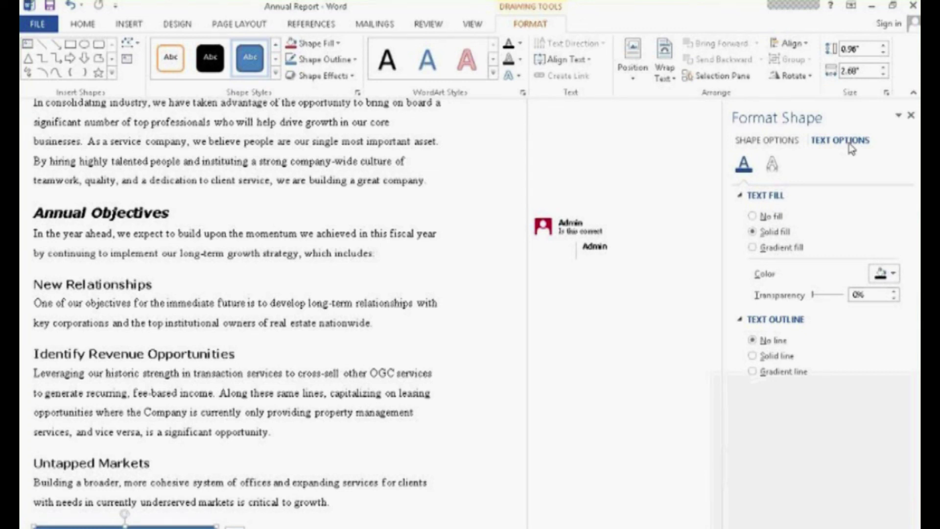
pyautogui.click(910, 115)
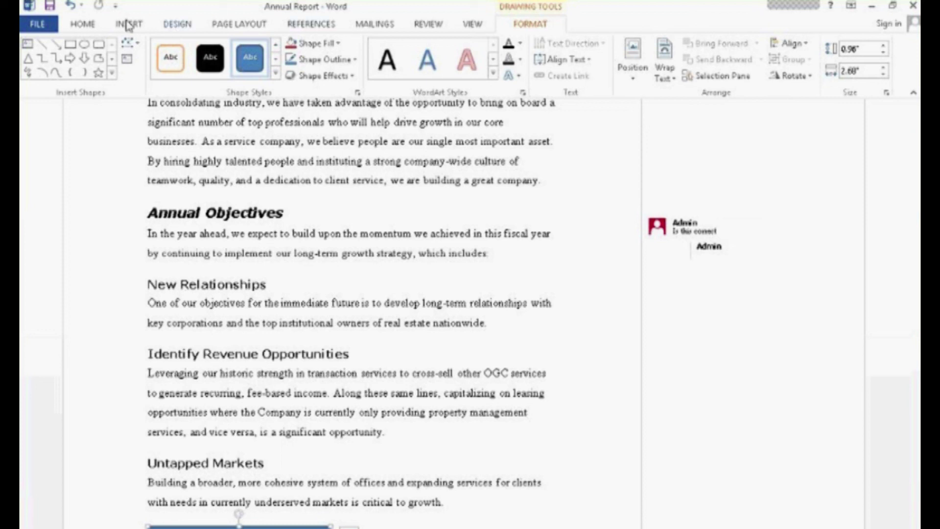
# Open the Management PDF from the Office 2013 New Features - Webinar folder, converting it to an editable Word document.
pyautogui.click(27, 30)
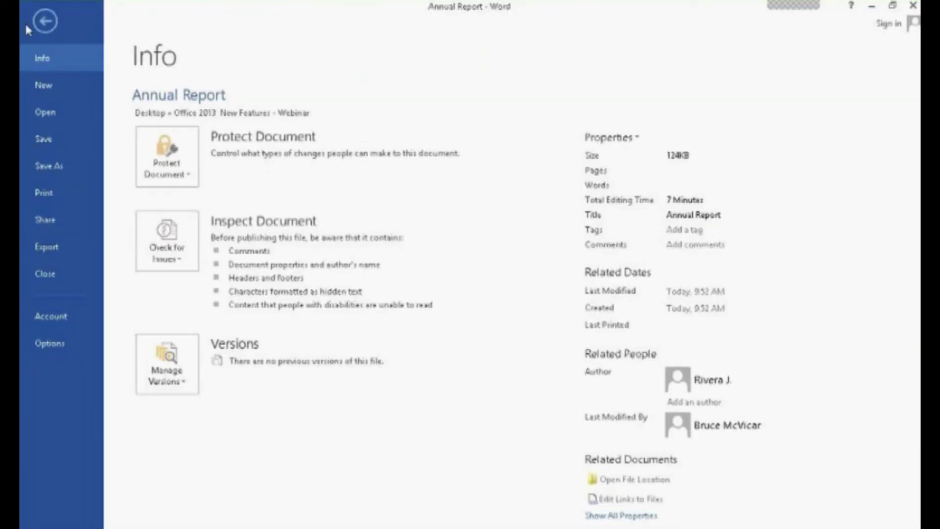
pyautogui.click(62, 116)
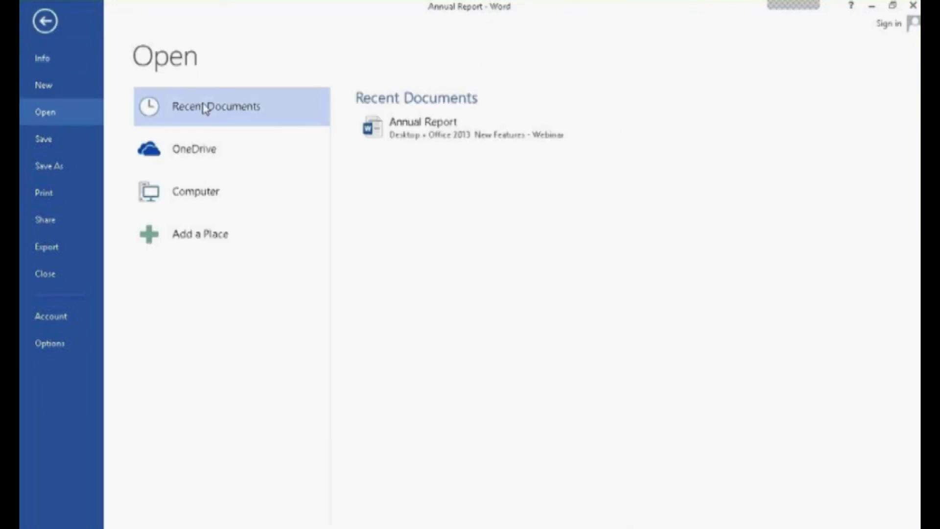
pyautogui.click(205, 203)
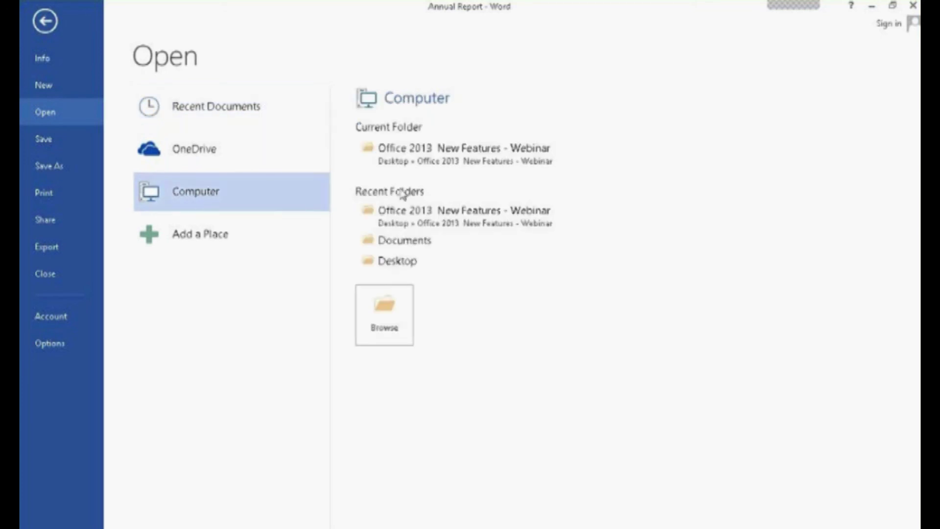
pyautogui.click(454, 156)
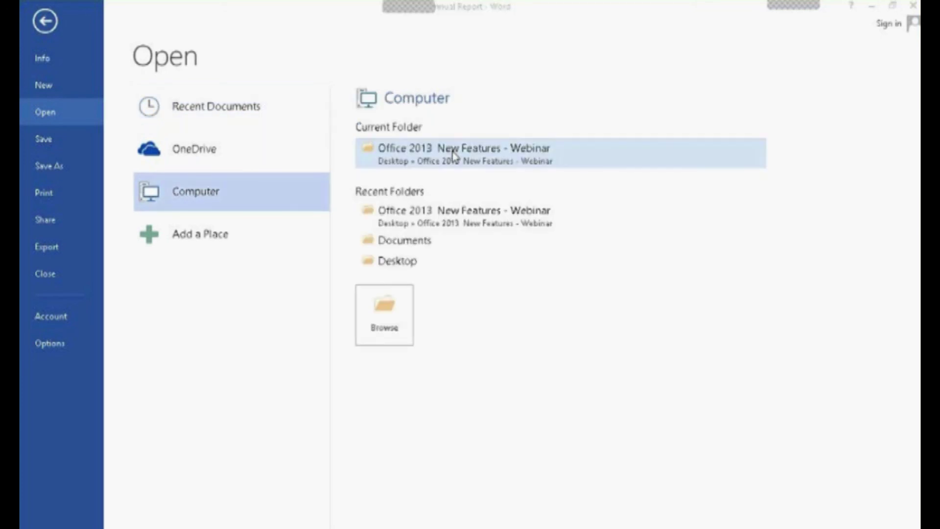
pyautogui.click(185, 116)
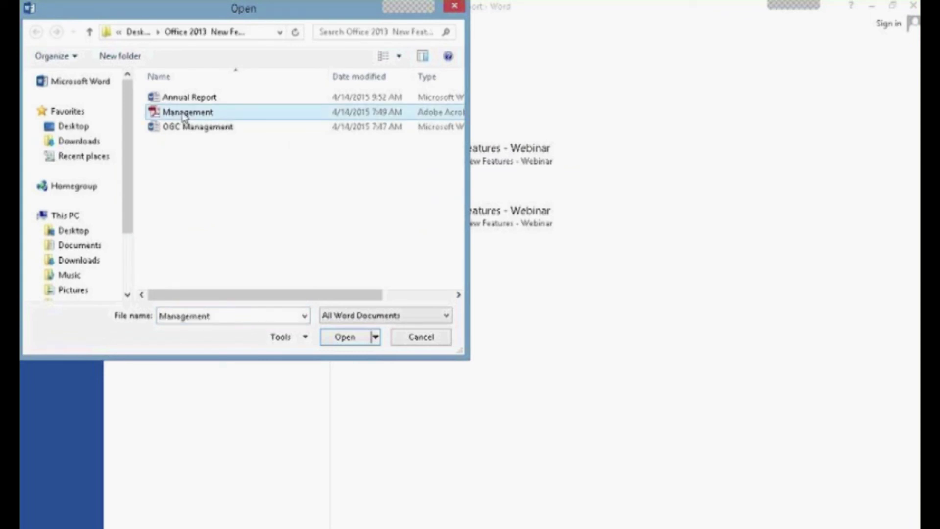
pyautogui.click(342, 342)
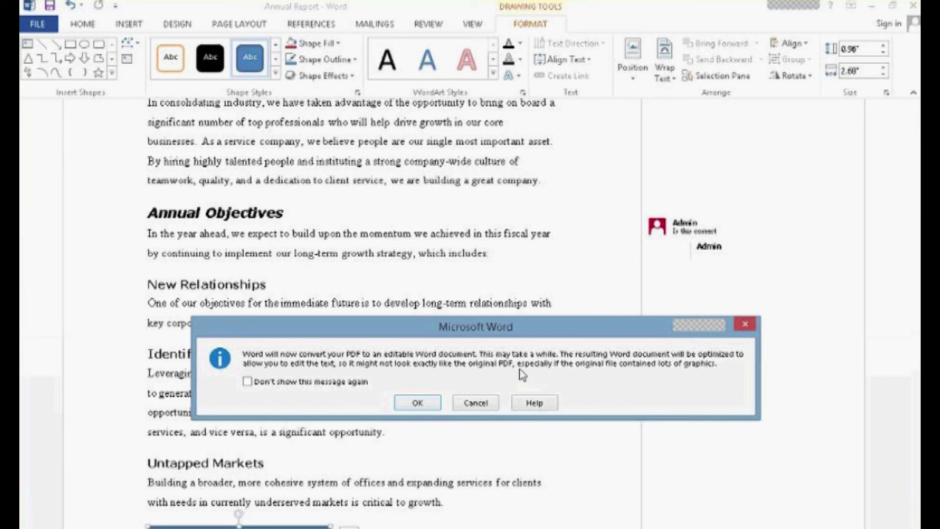
pyautogui.click(417, 403)
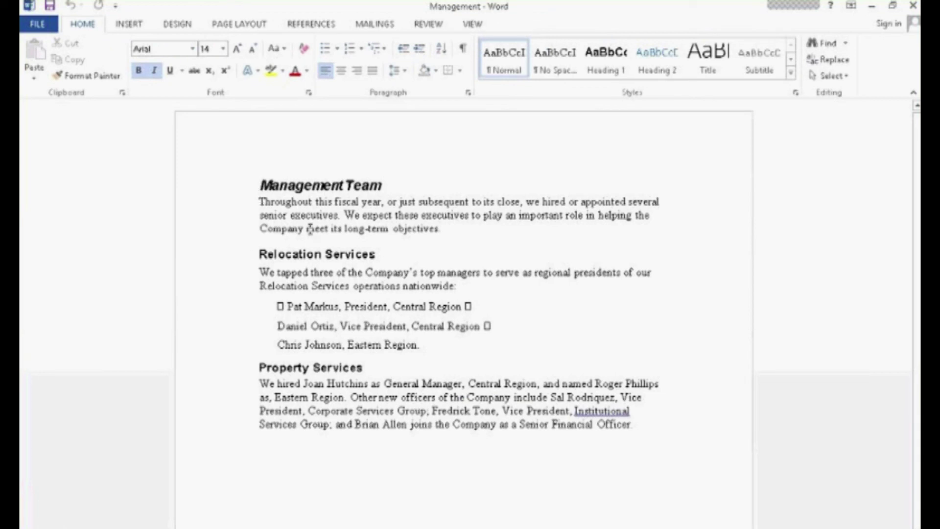
# Check that the converted PDF text is editable by selecting the body text and placing the cursor in the Management Team and Relocation Services headings.
pyautogui.hotkey('ctrl', 'shift', 'Down')
pyautogui.hotkey('ctrl', 'shift', 'Down')
pyautogui.keyDown('shift'); pyautogui.click(460, 433); pyautogui.keyUp('shift')
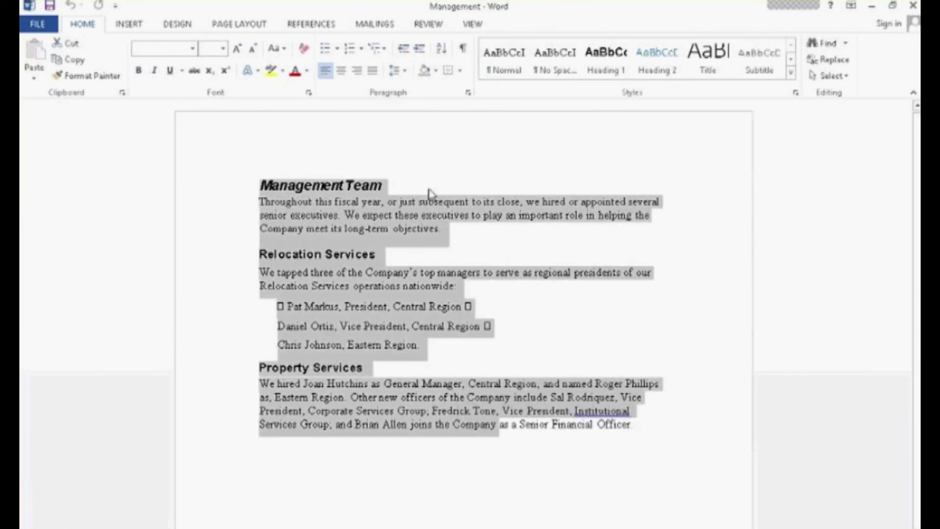
pyautogui.click(343, 187)
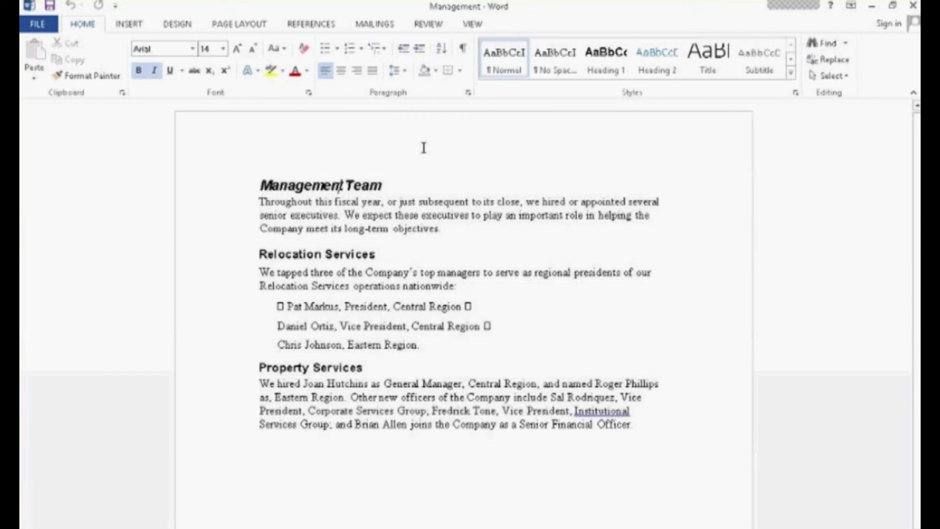
pyautogui.click(345, 255)
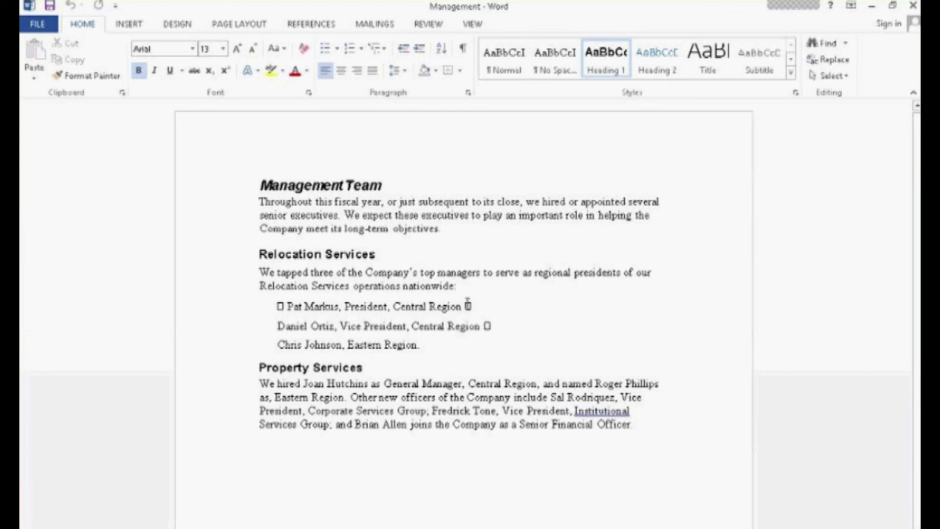
# Select the three lines listing the regional presidents under Relocation Services.
pyautogui.click(304, 299)
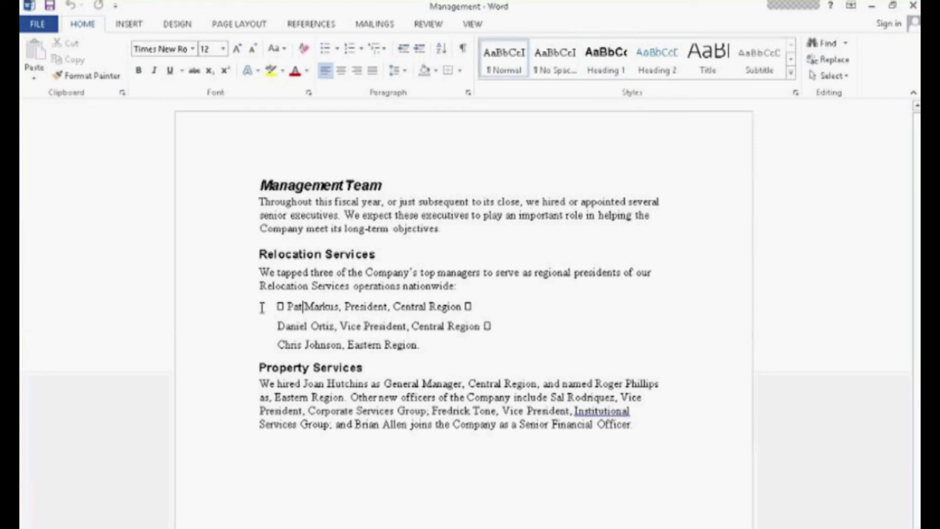
pyautogui.click(233, 309)
pyautogui.moveTo(232, 309); pyautogui.dragTo(232, 352)
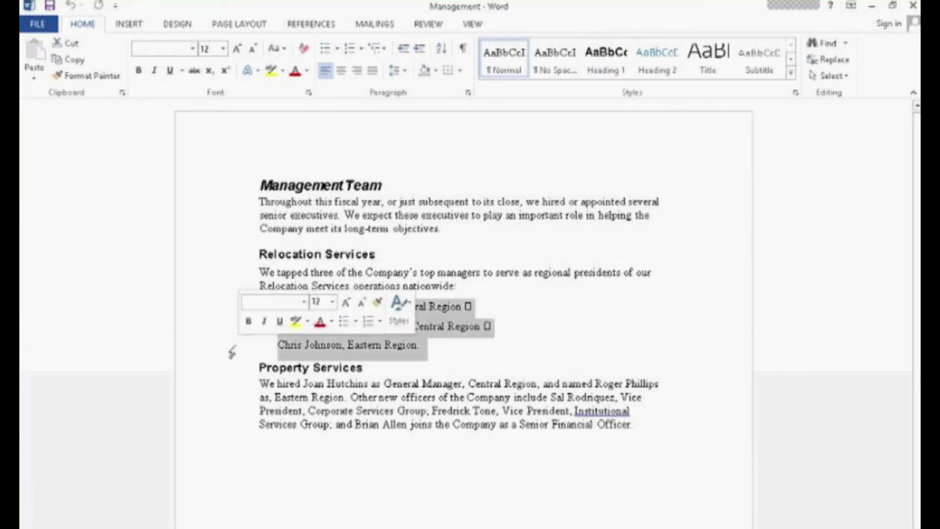